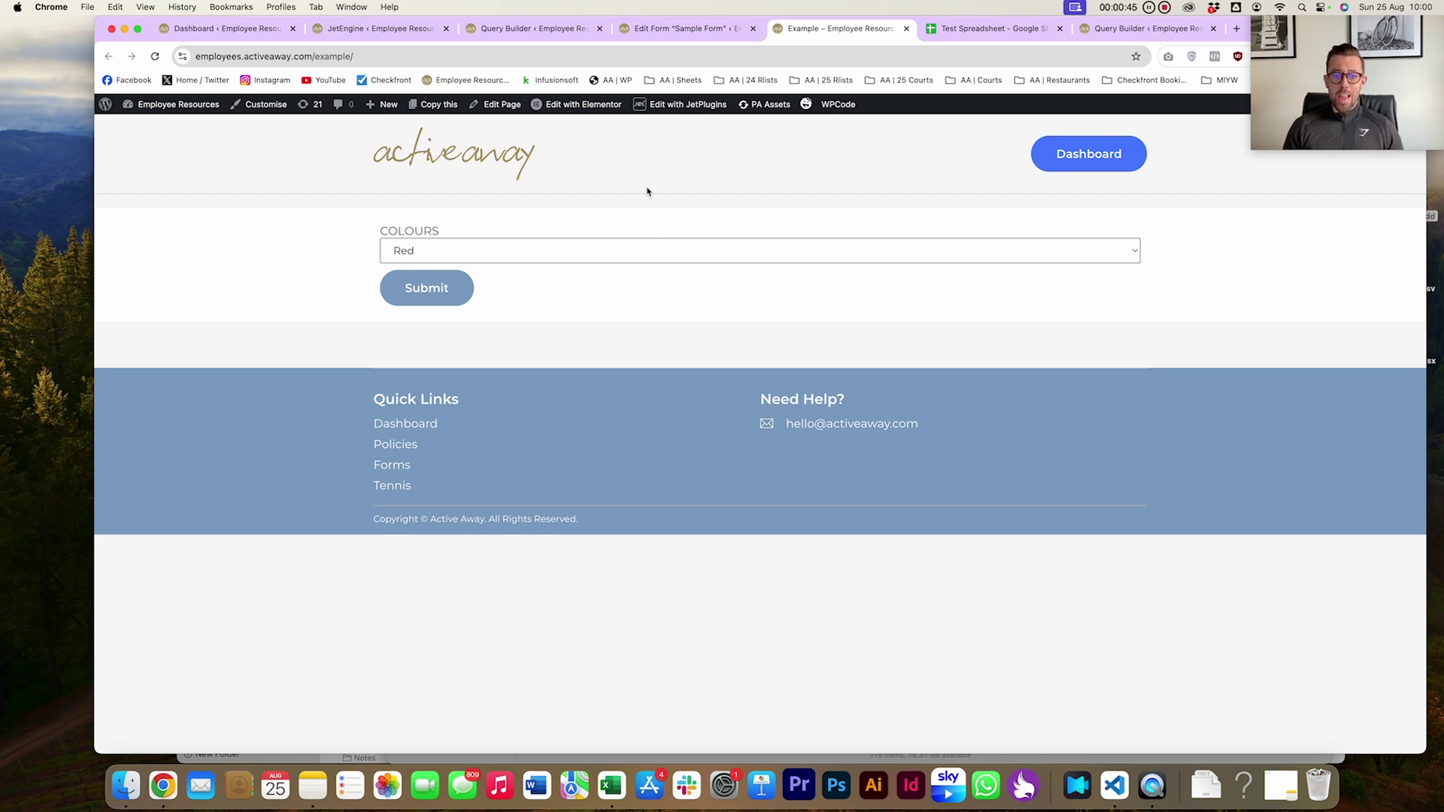
Check the Colours dropdown's options, then select the colour list A1:A7 in the Test Spreadsheet
click(530, 253)
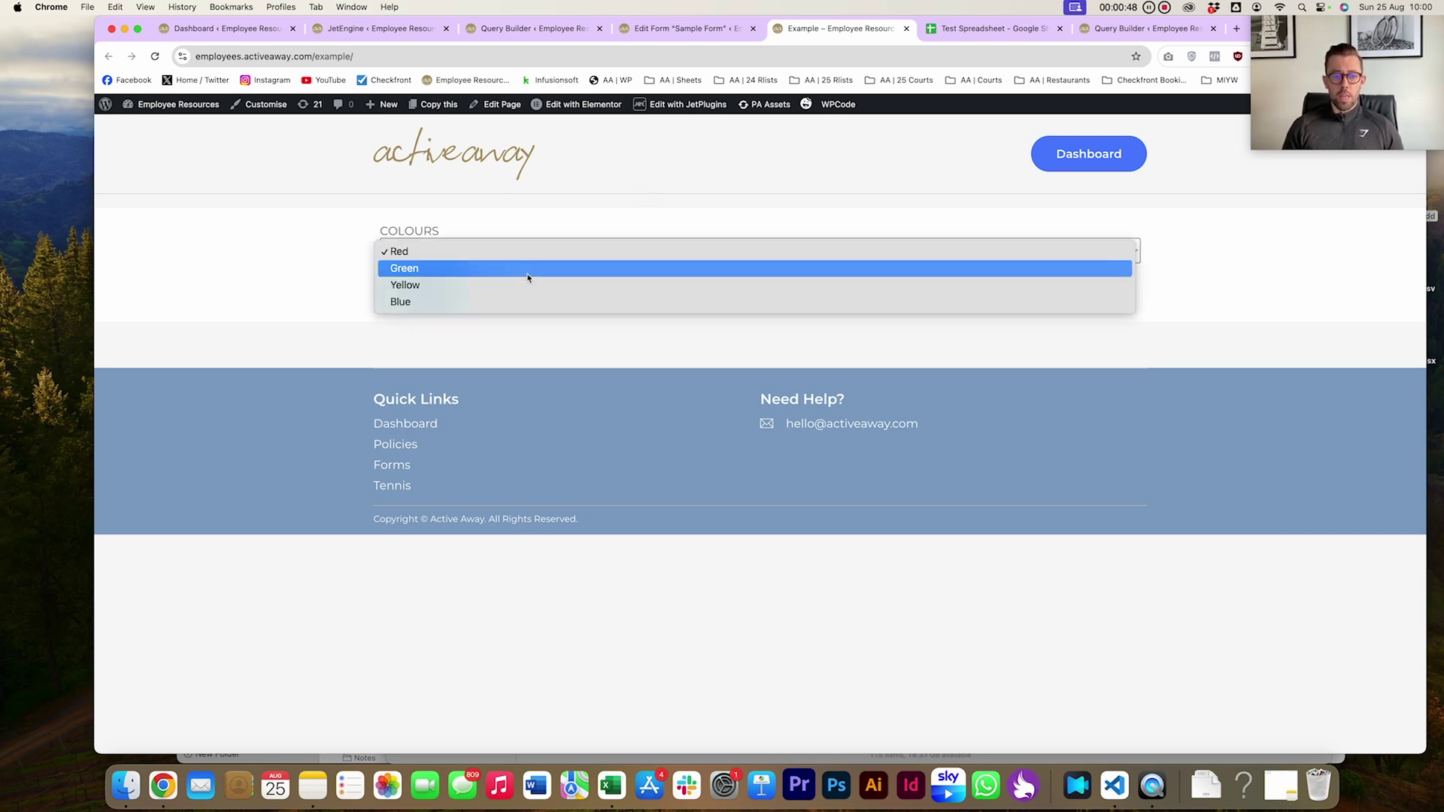
click(968, 28)
click(164, 199)
drag(164, 199, 164, 269)
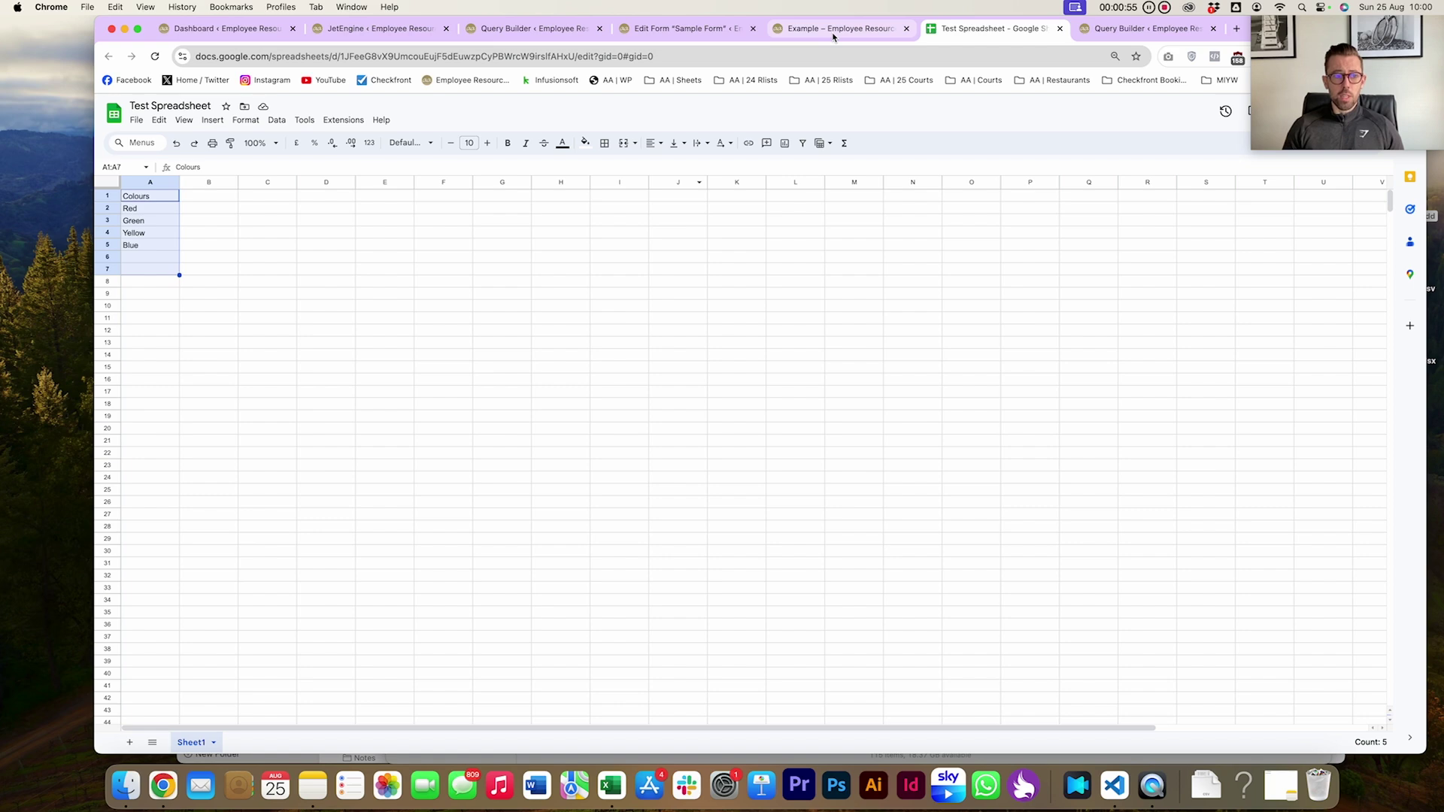
Enter Purple in cell A6 below Blue
click(164, 260)
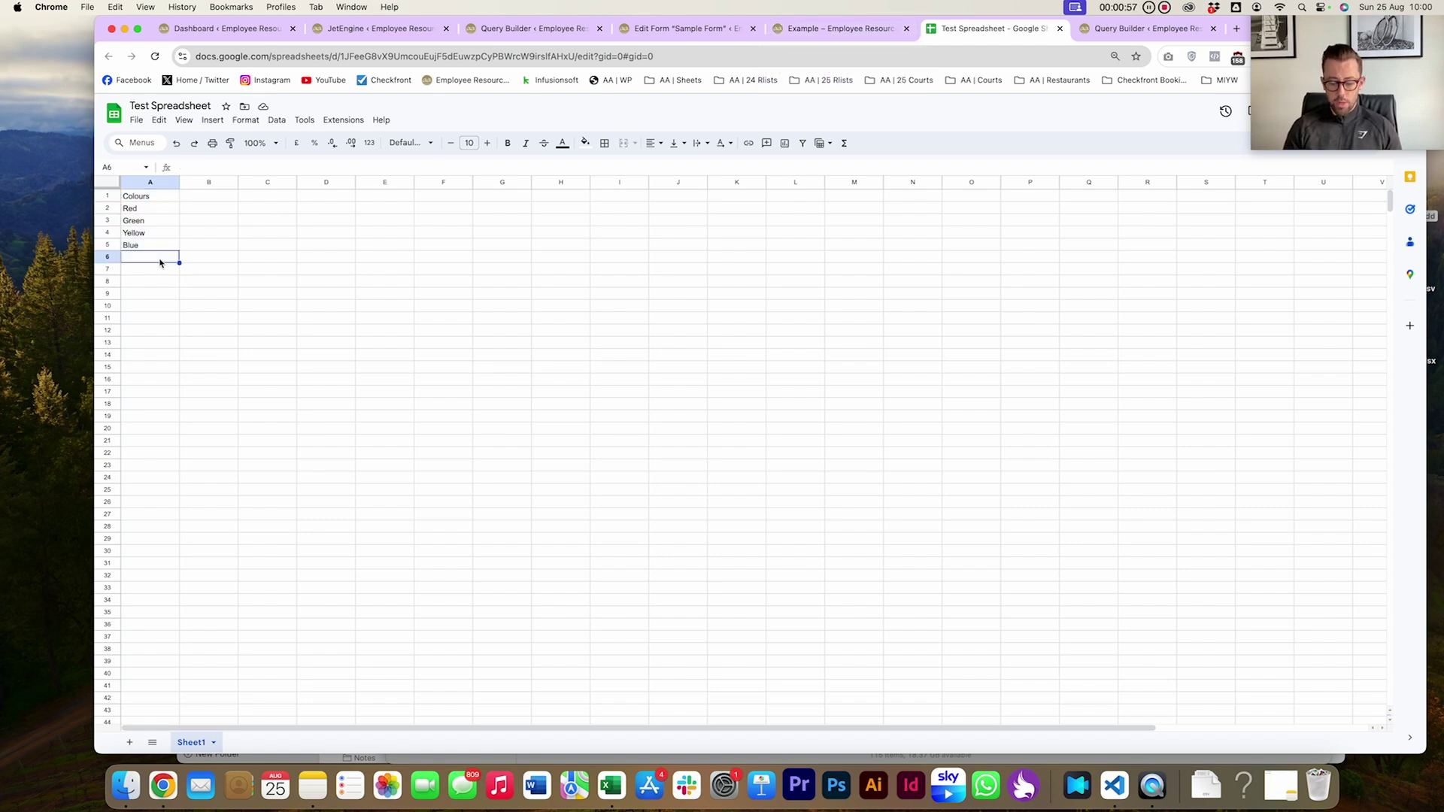
text(Purple)
key(Return)
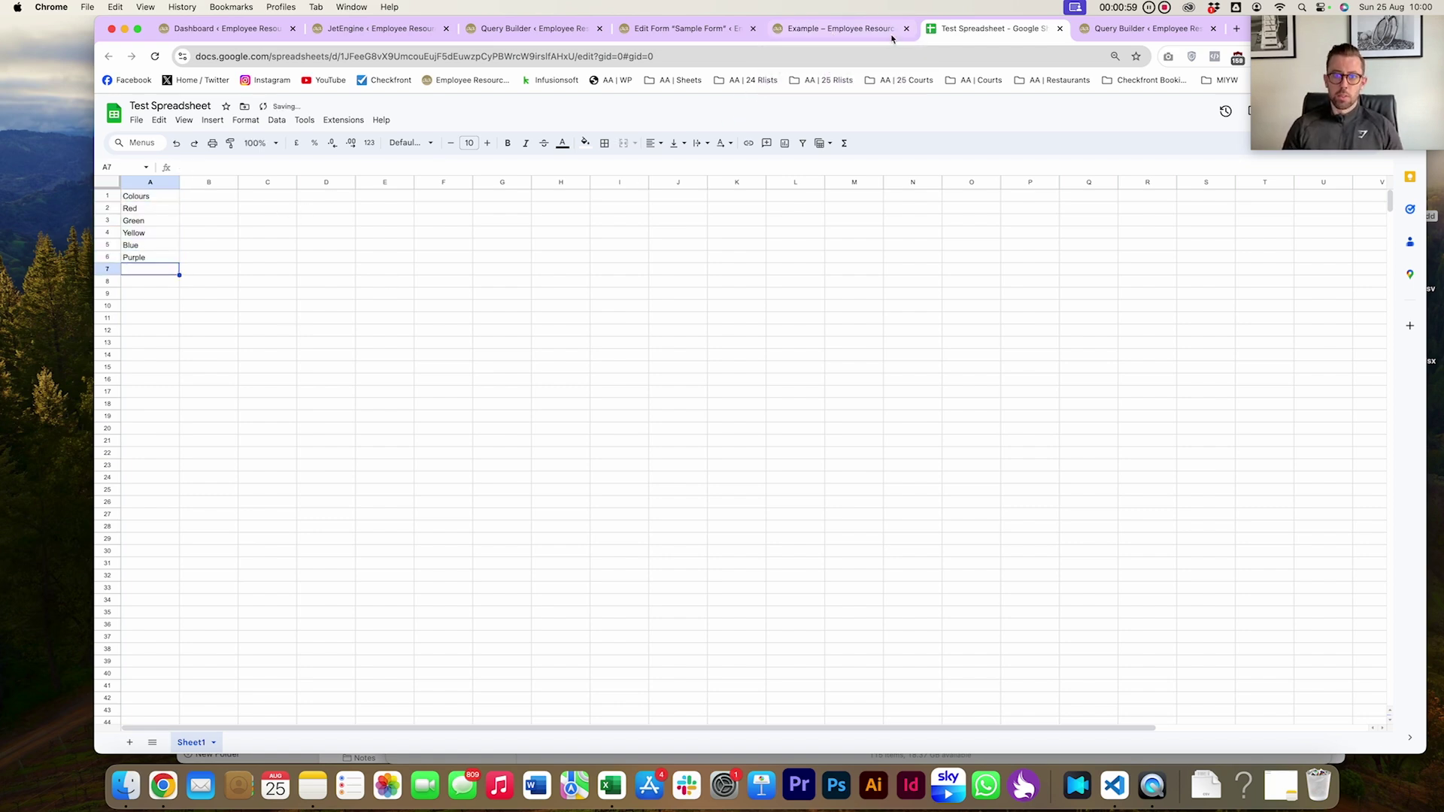
Reload the WordPress Example form page
click(893, 38)
key(super+l)
key(Return)
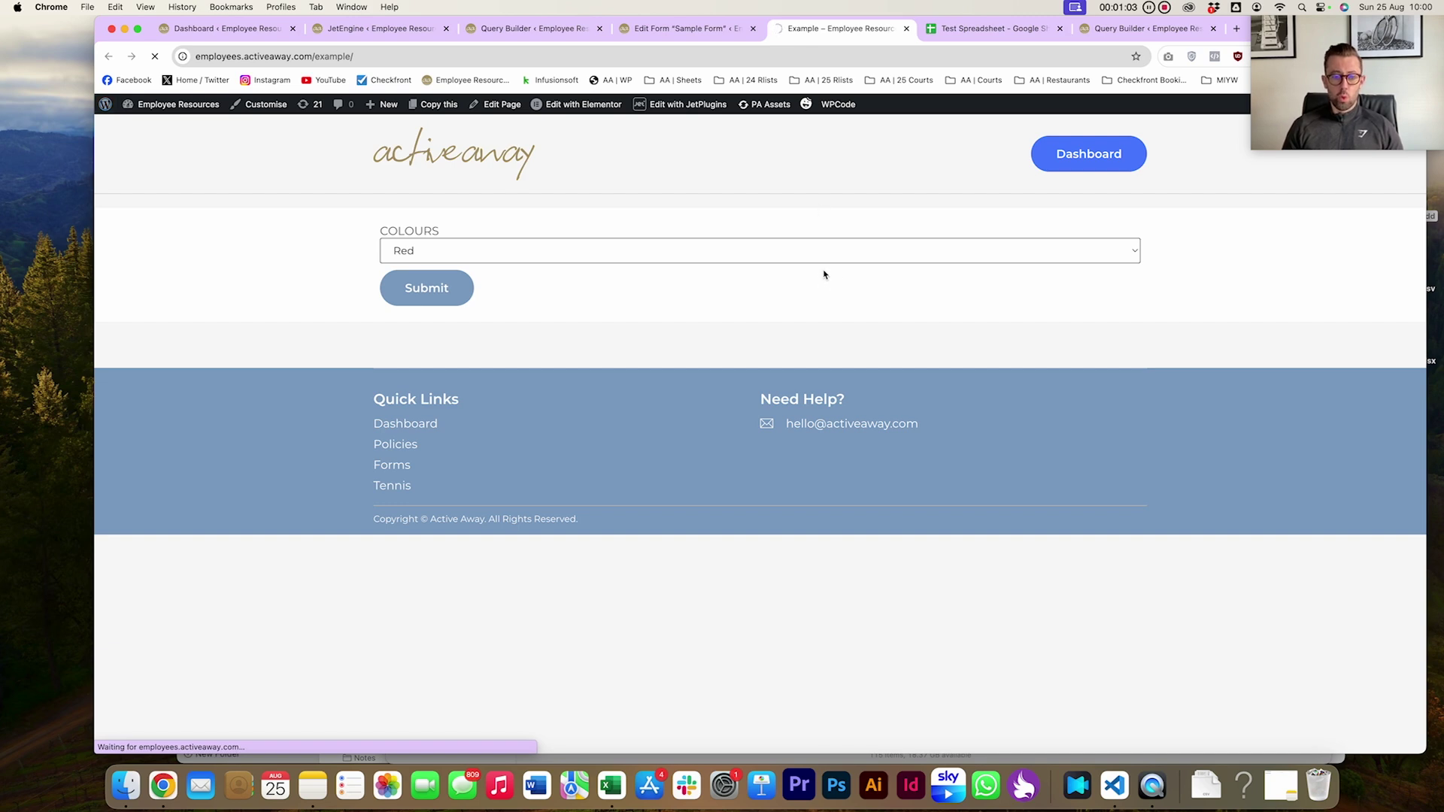
click(680, 258)
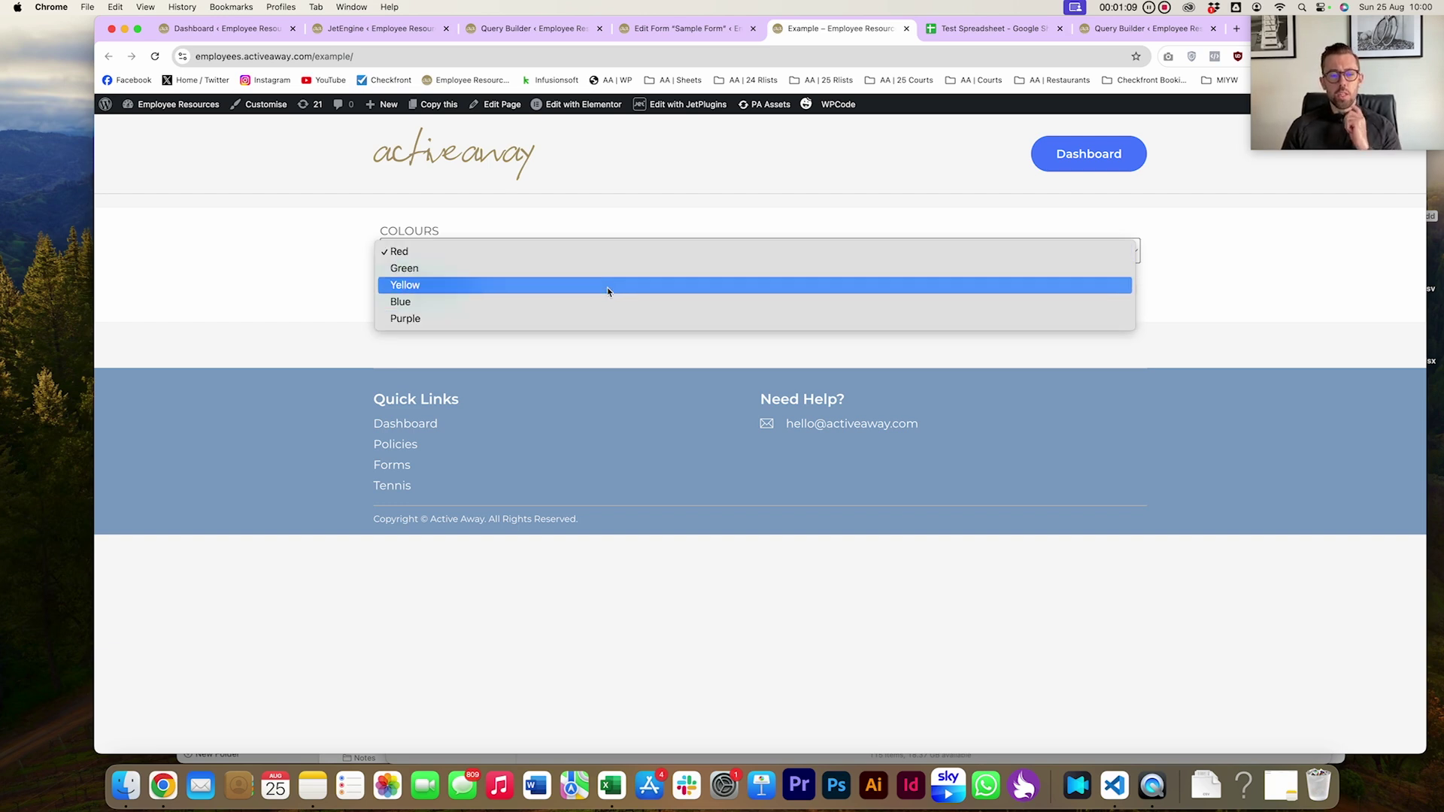
click(653, 214)
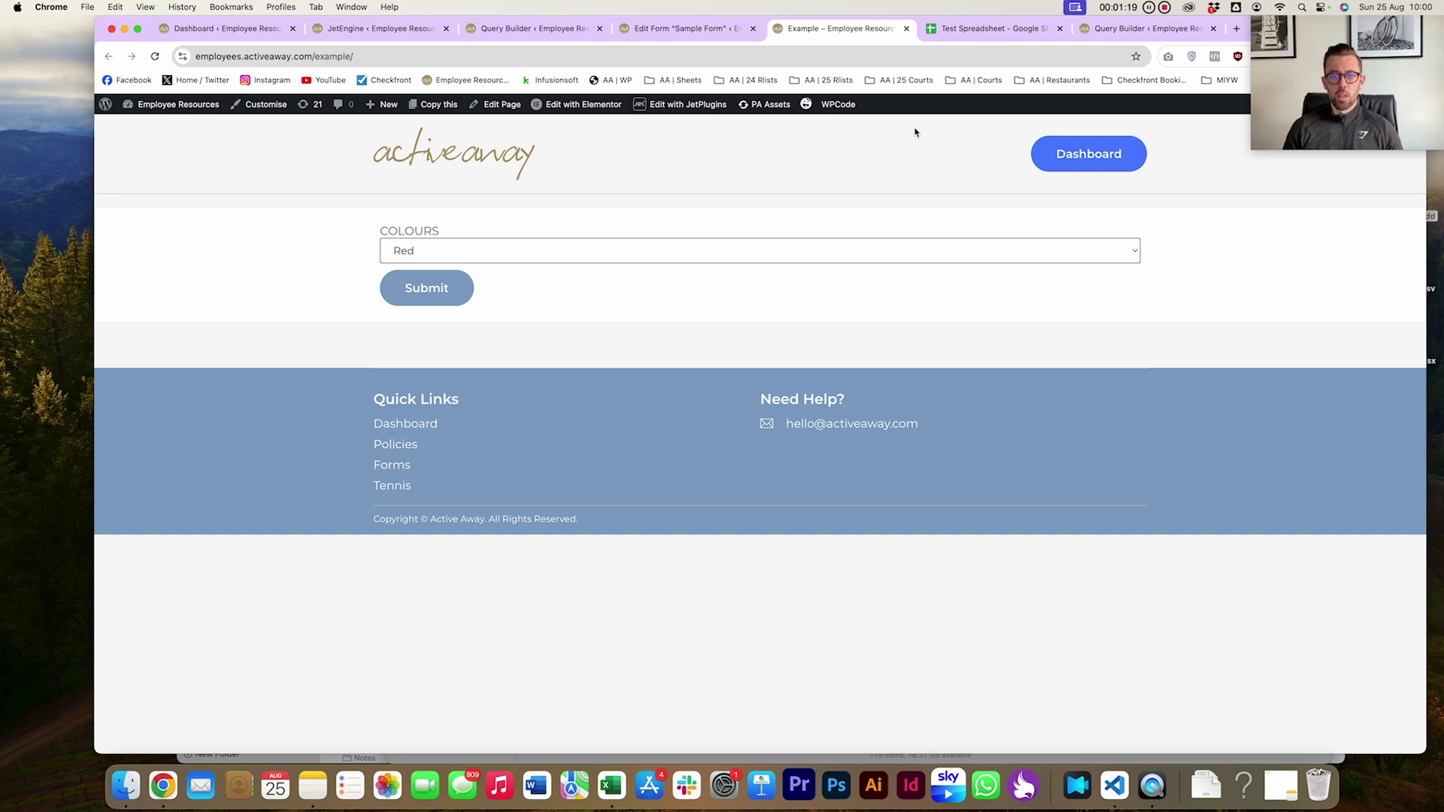
click(948, 30)
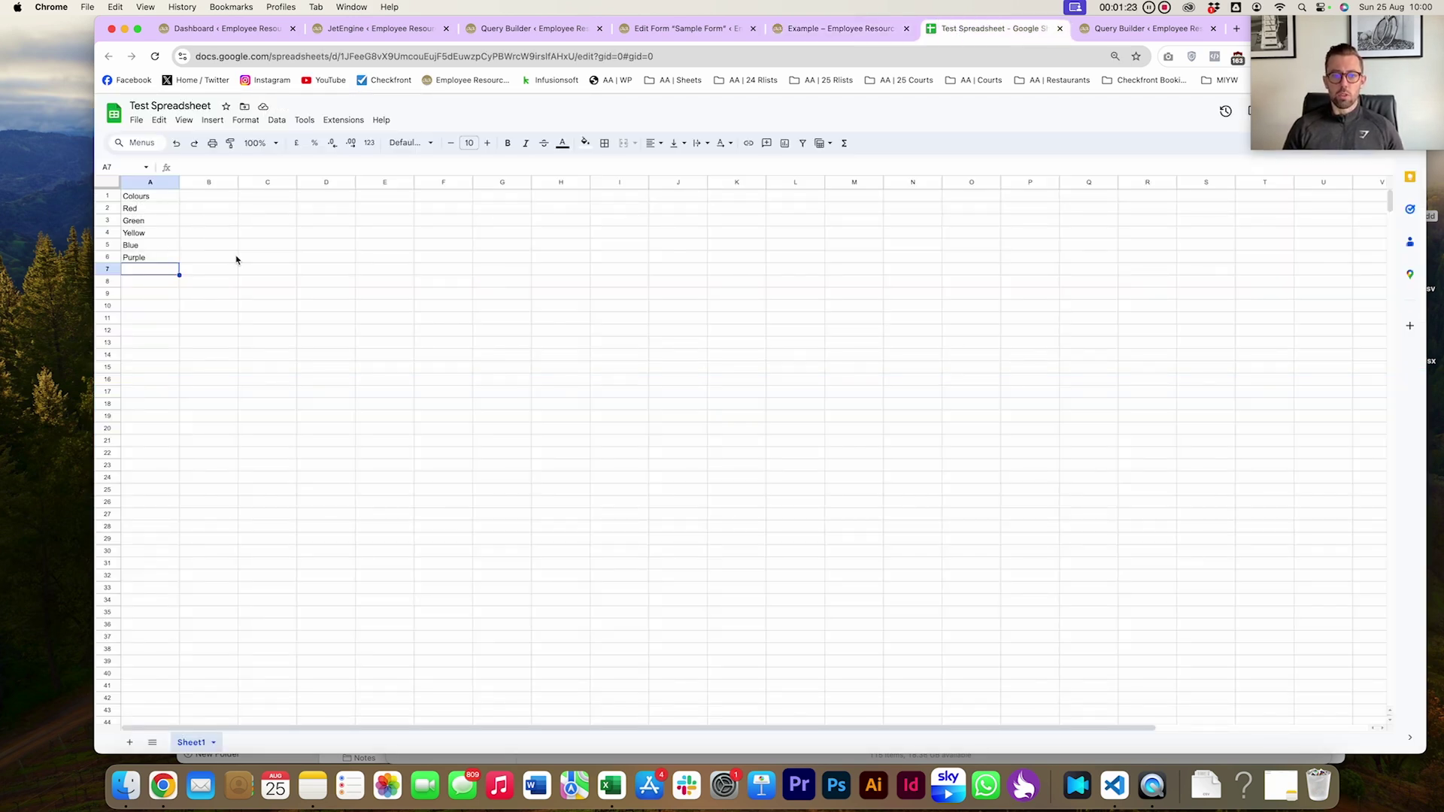
click(802, 34)
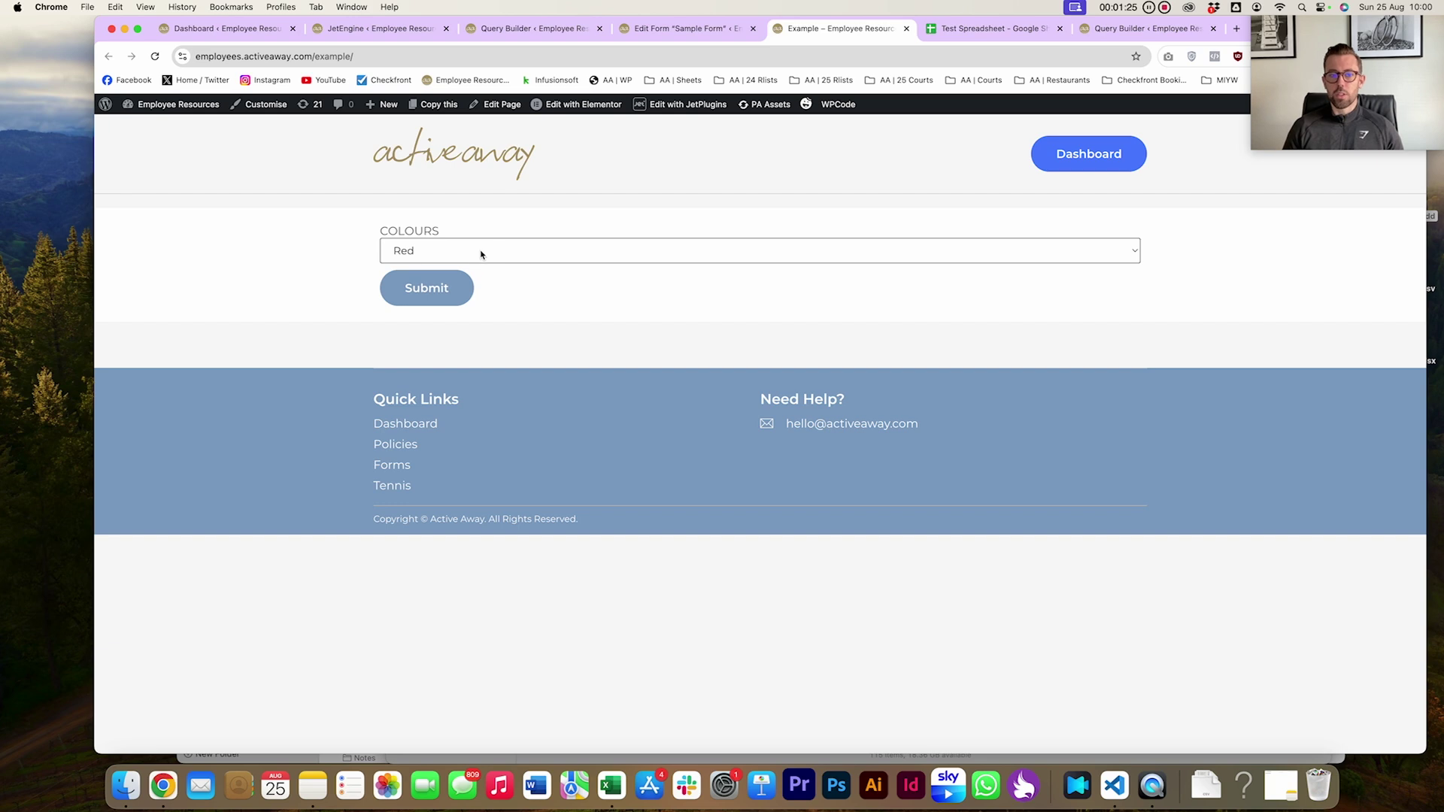
click(481, 254)
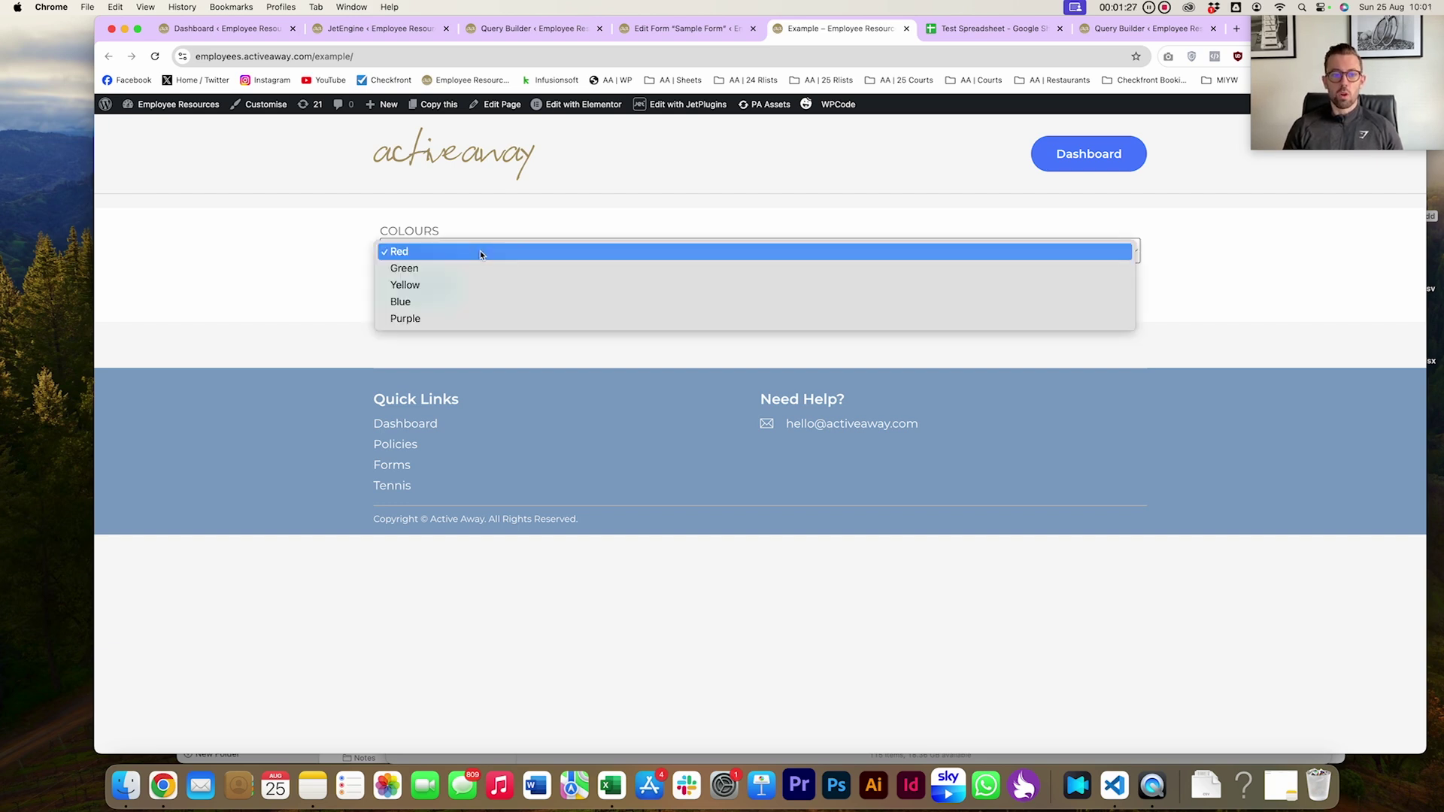
click(511, 236)
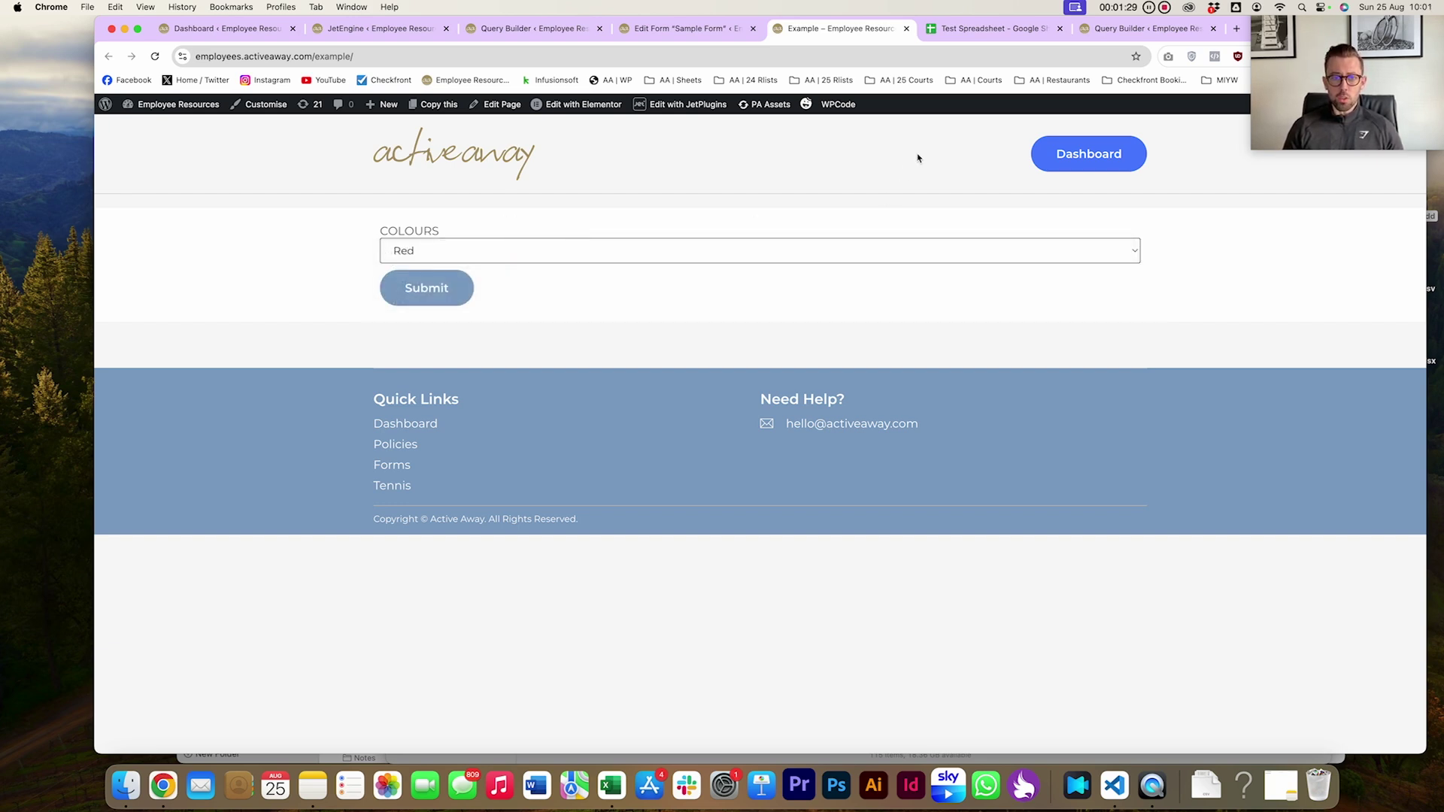
Create a new blank spreadsheet and name it Cars
click(971, 34)
click(137, 121)
mouse_move(151, 144)
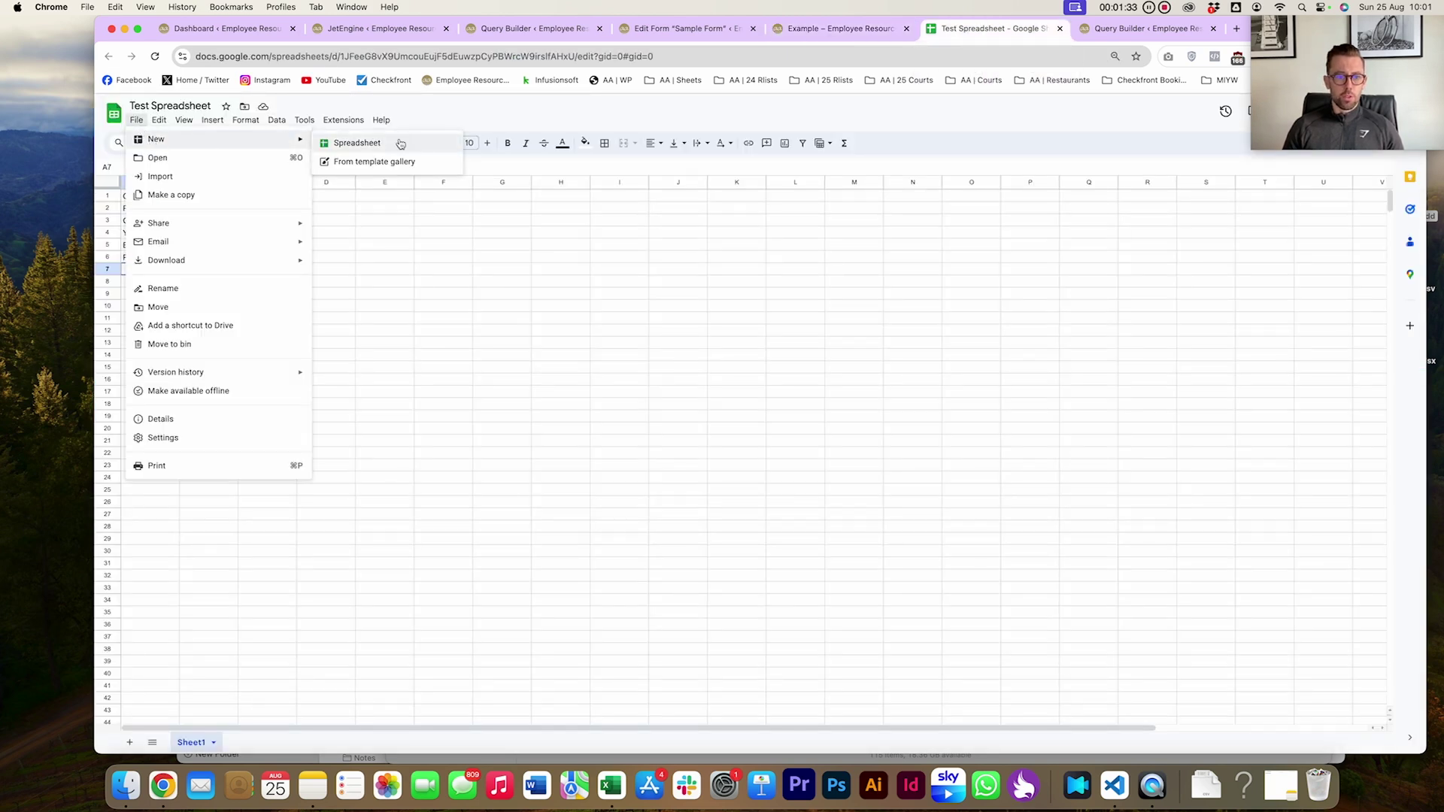
click(347, 142)
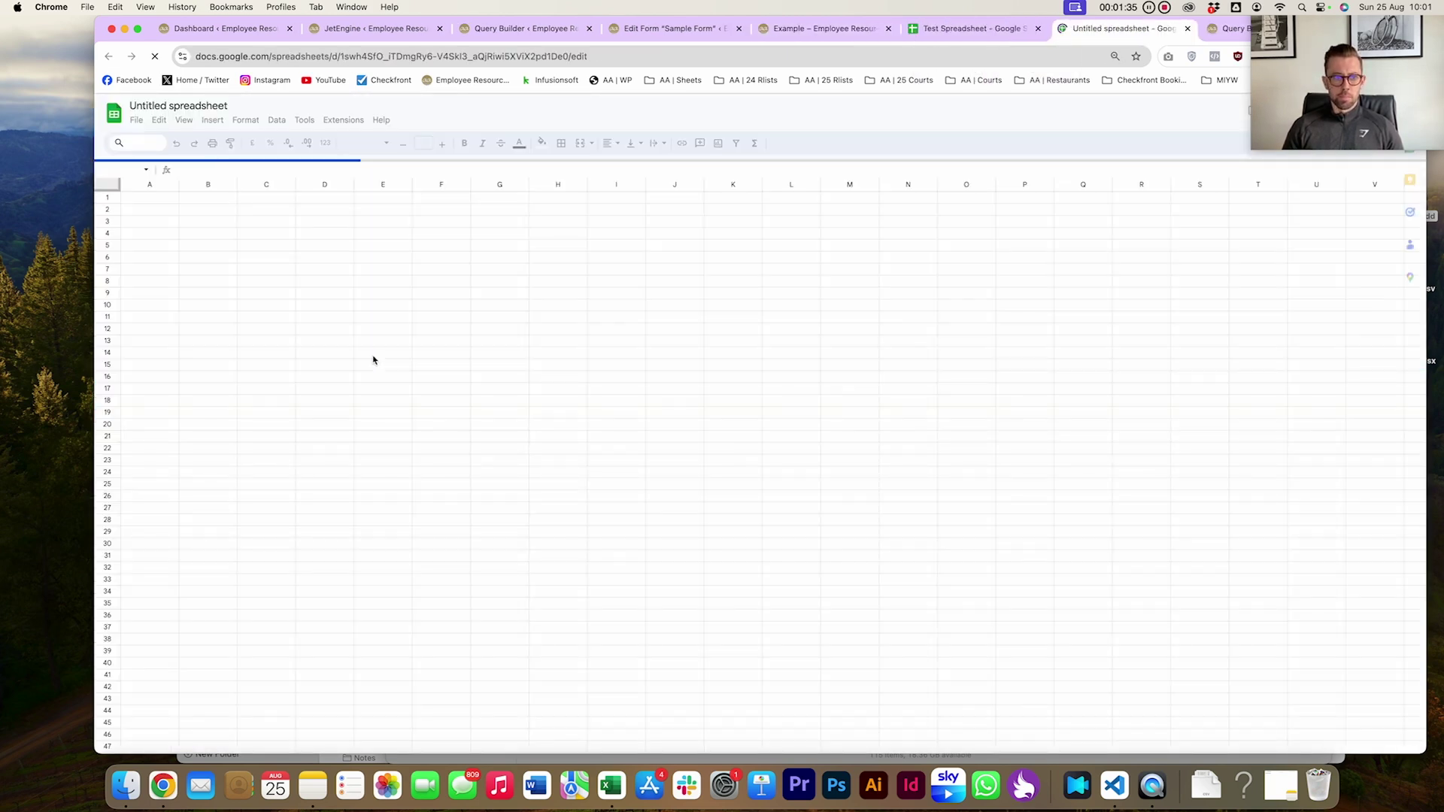
click(187, 105)
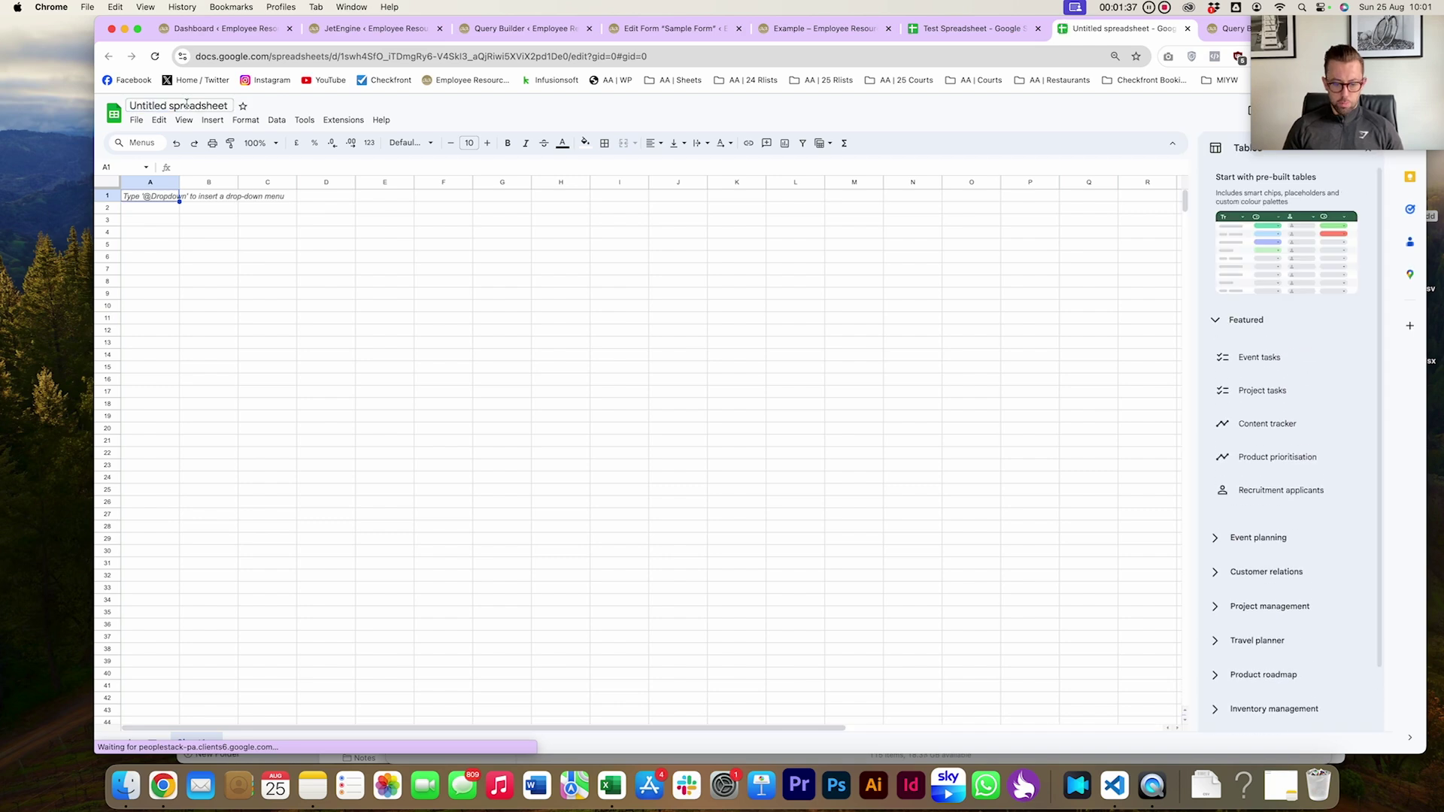
text(Cars)
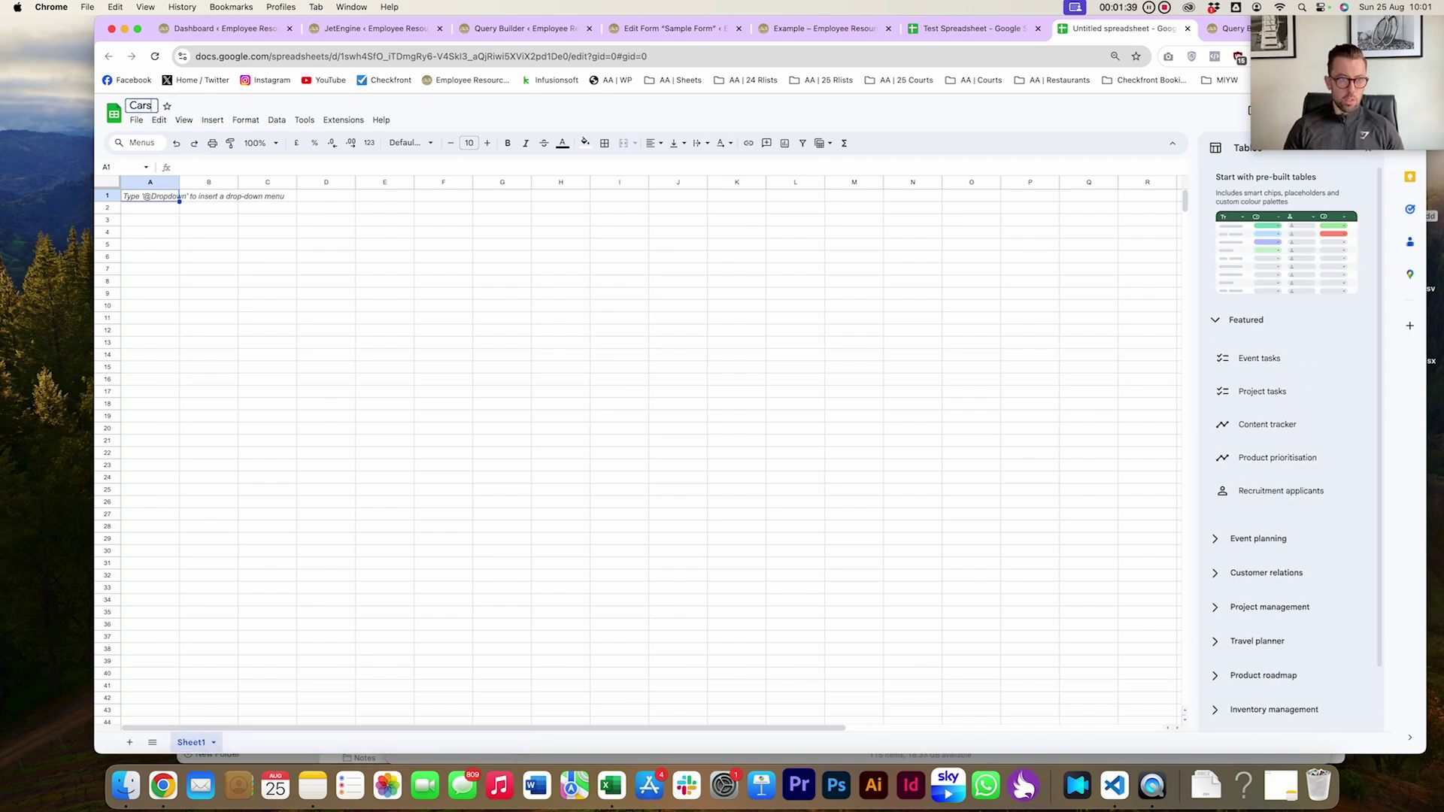
Fill column A with Cars, BMW, Audi, Honda and Skoda
click(151, 196)
text(Cars)
key(Return)
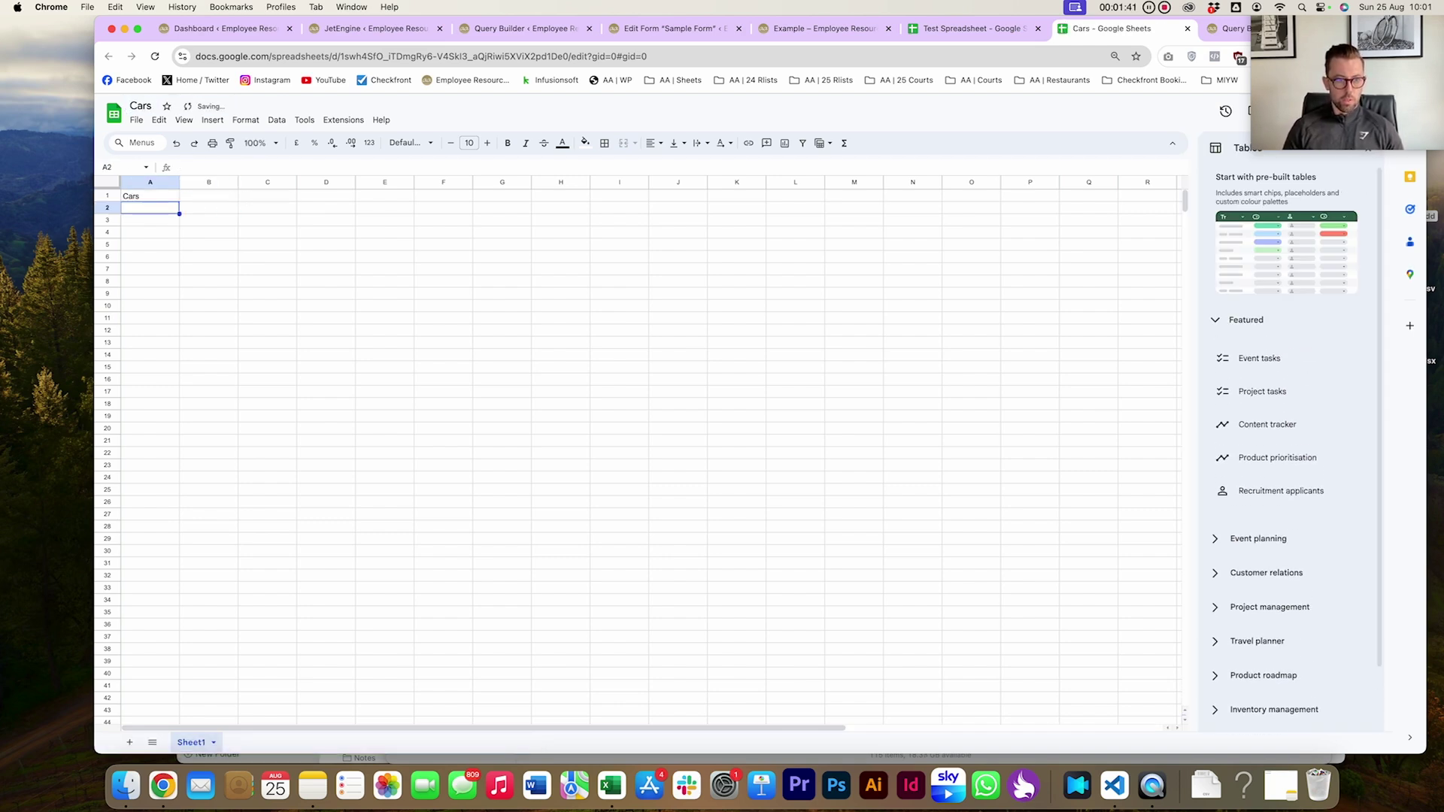
text(BMW)
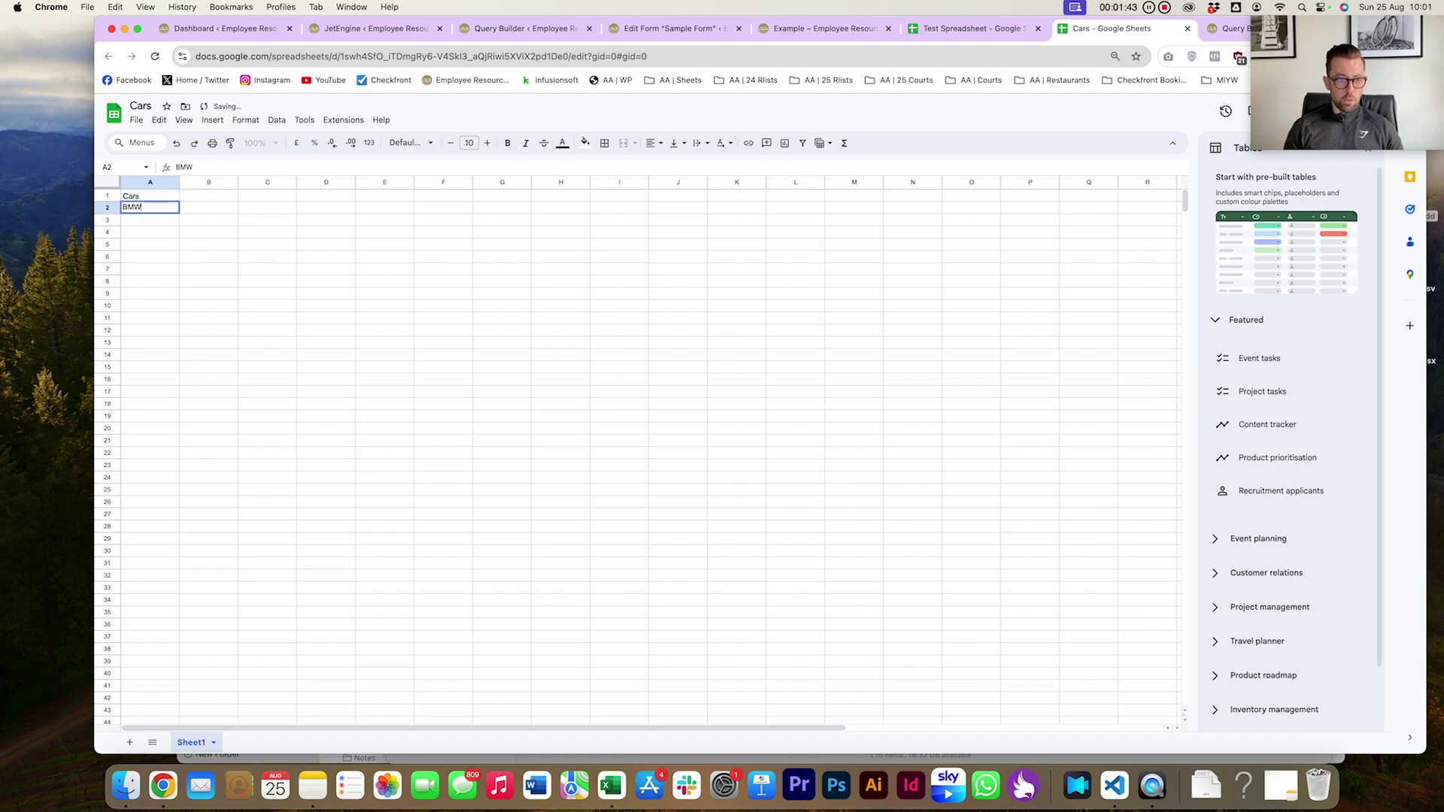
key(Return)
text(Audi)
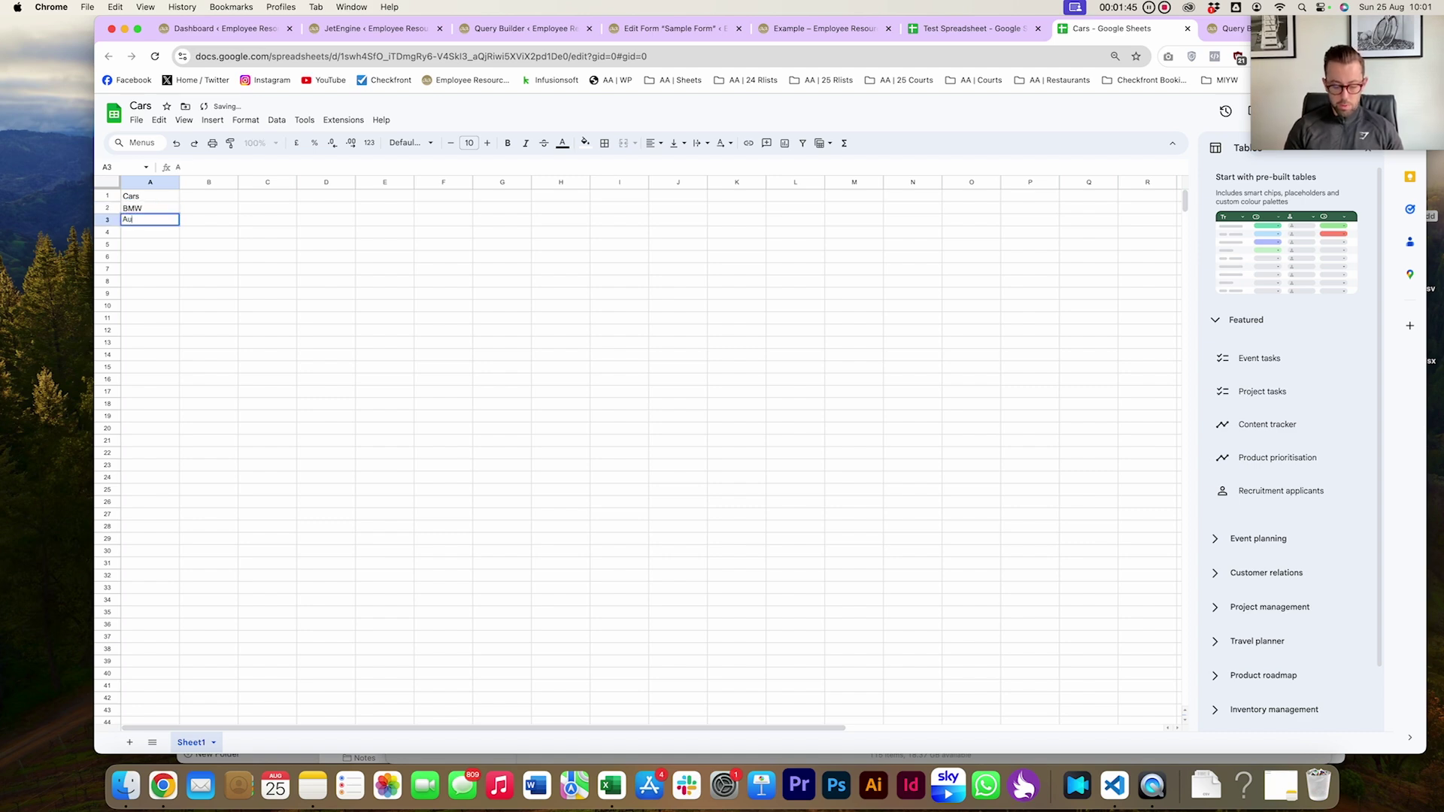
key(Return)
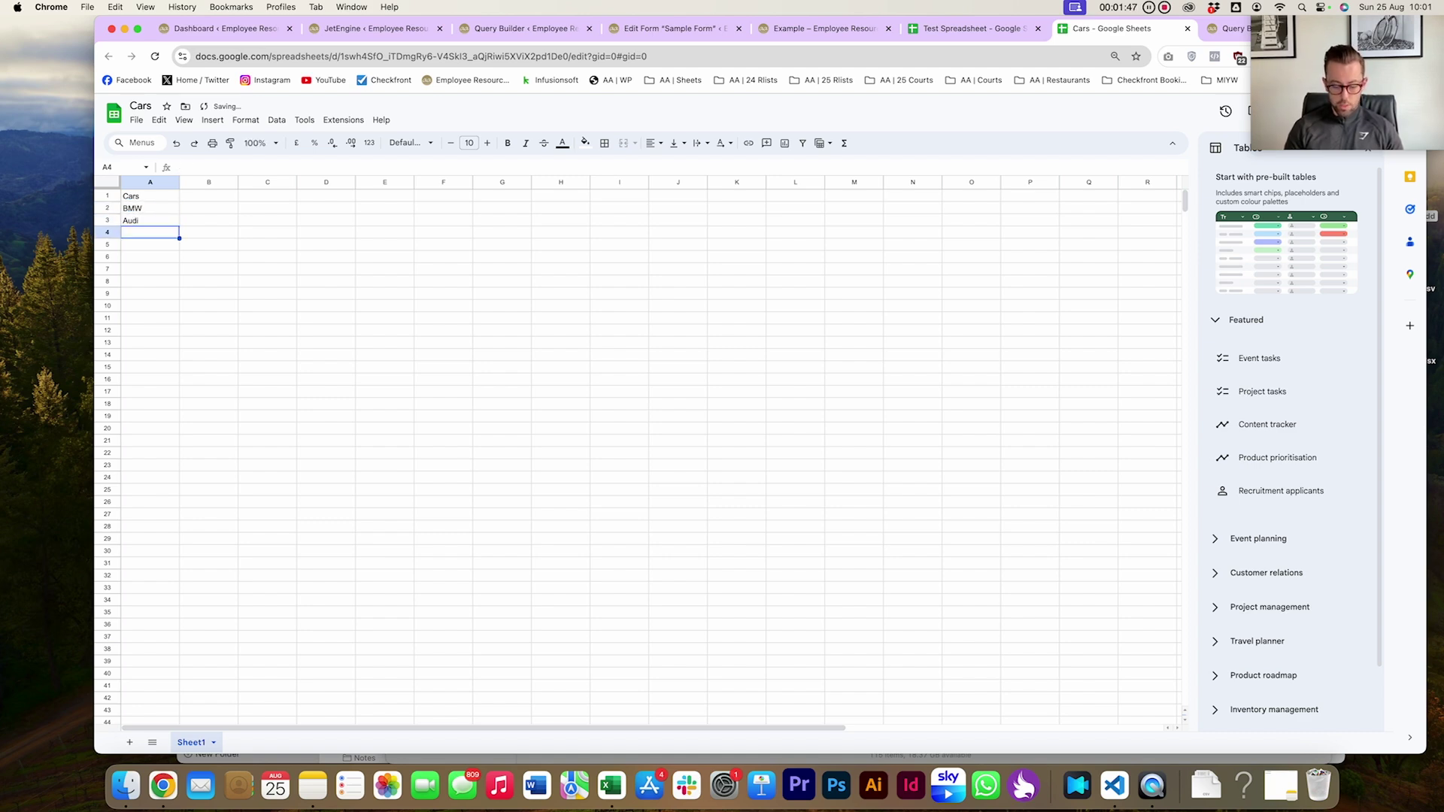
text(Hon)
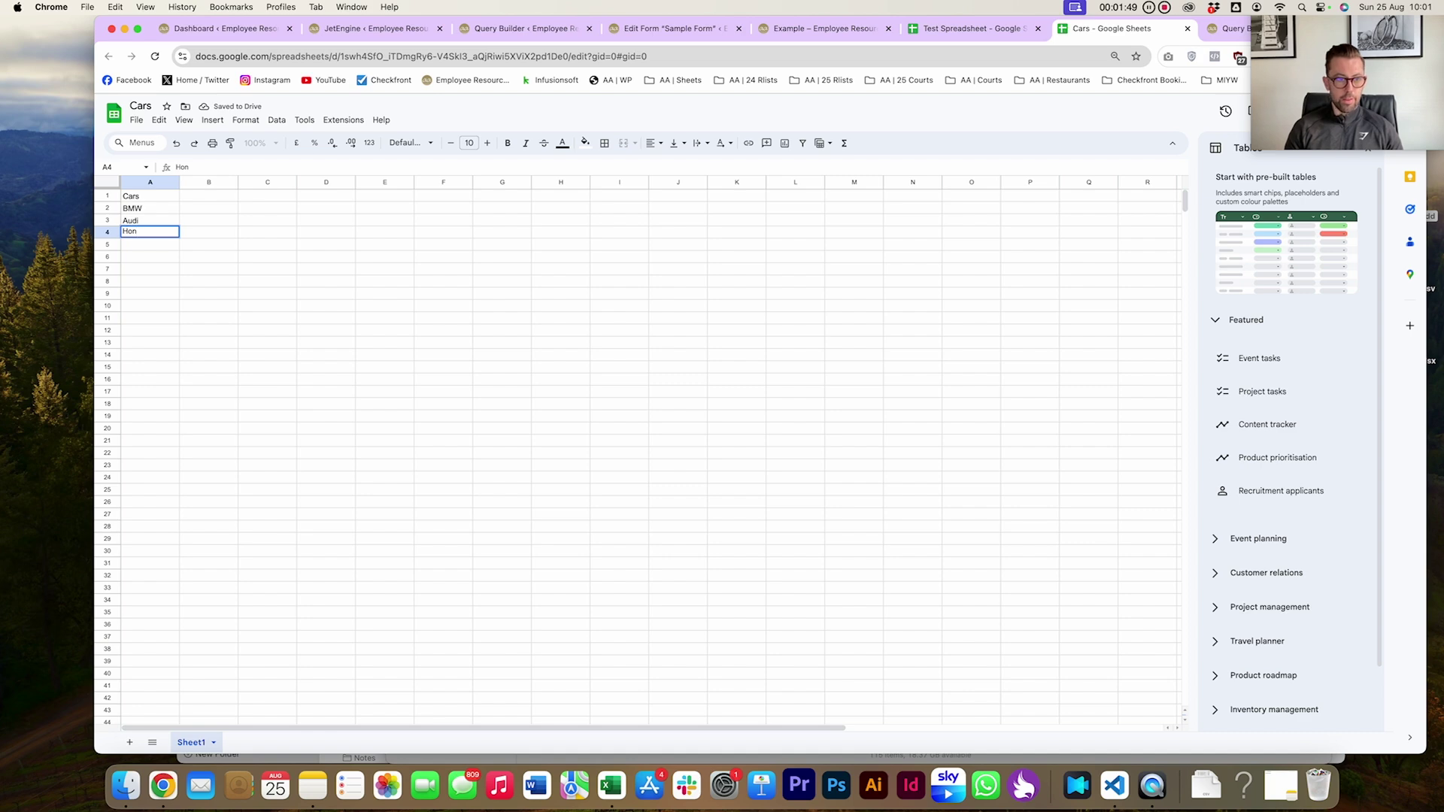
text(da)
key(Return)
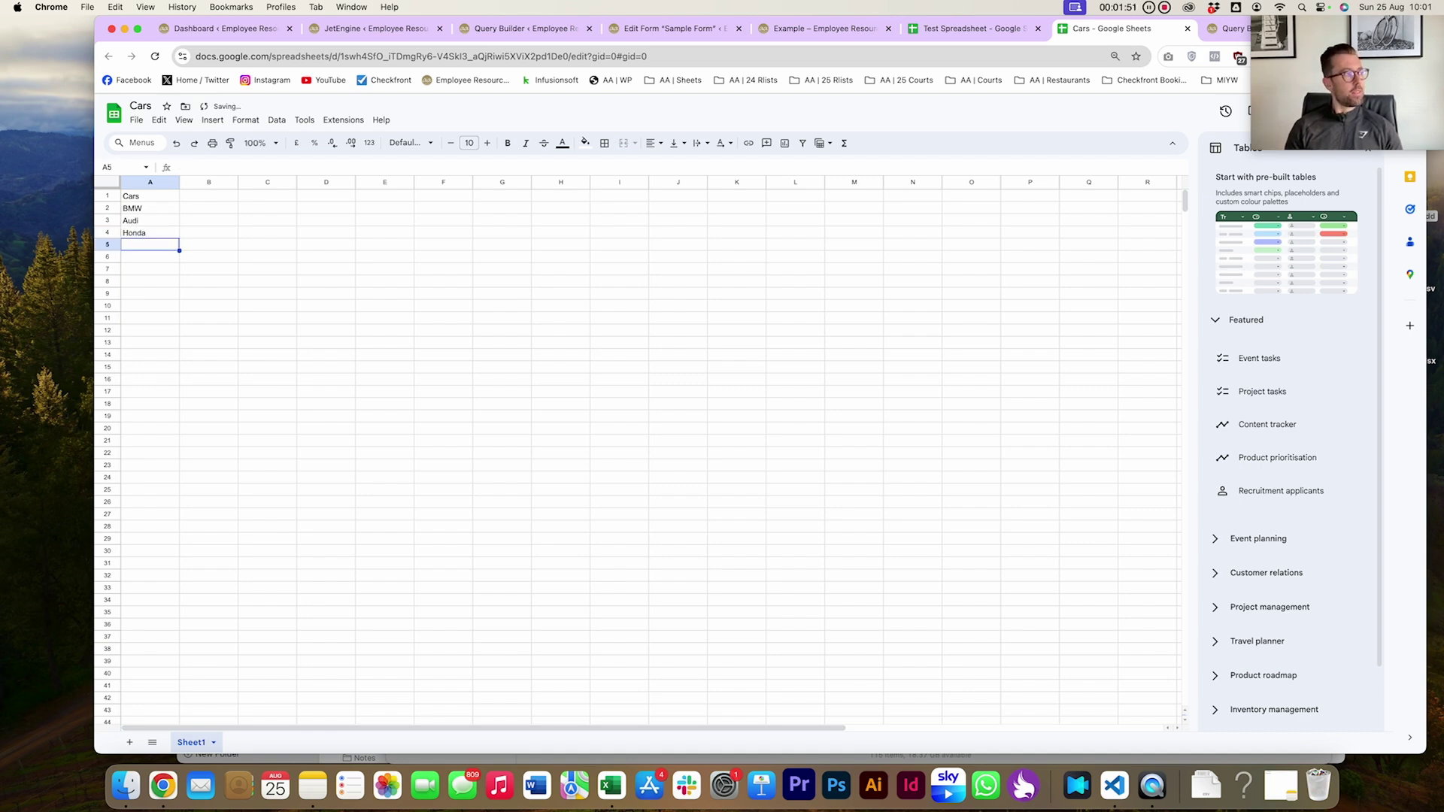
text(Skoda)
key(Return)
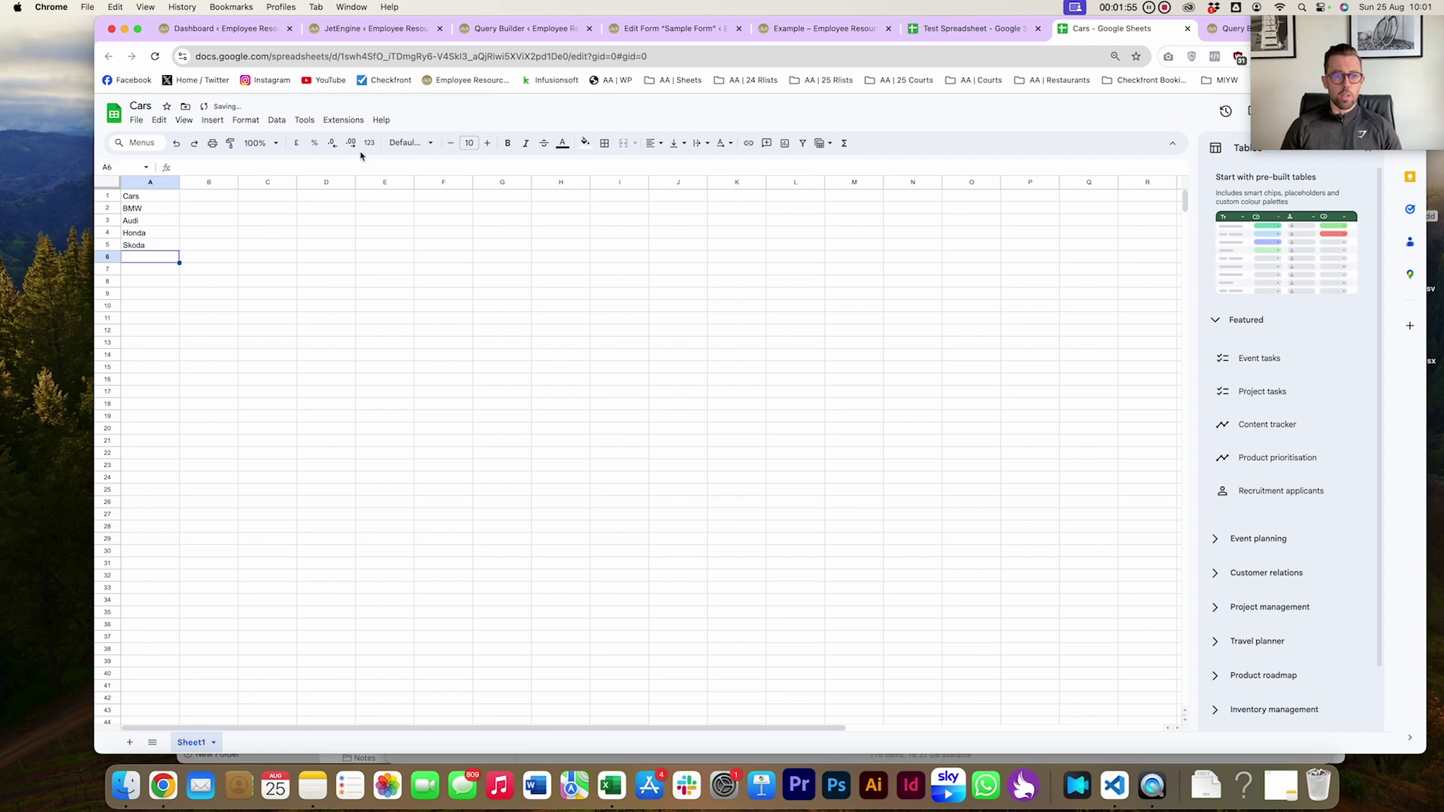
Open an Apps Script project for the Cars sheet from Extensions
click(346, 122)
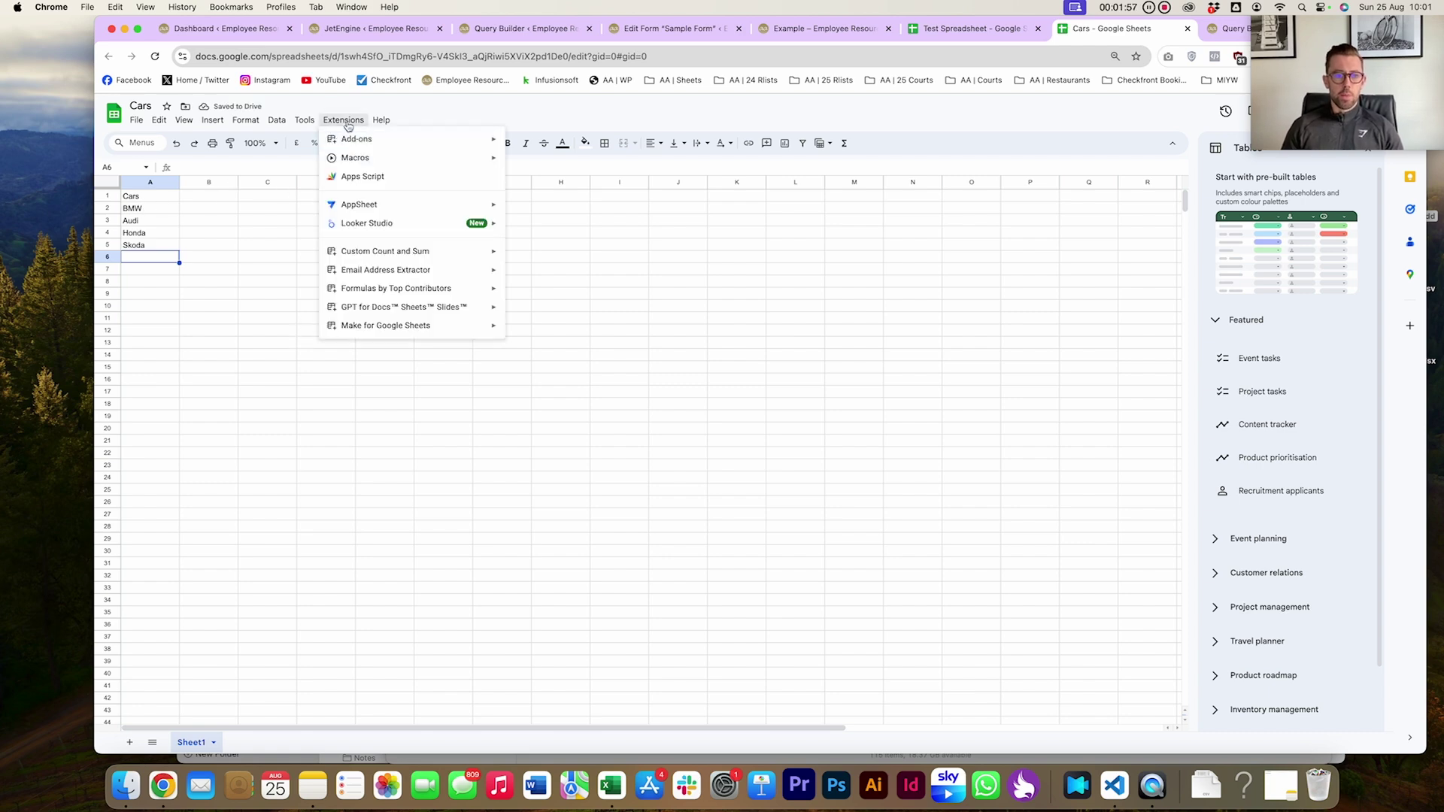
click(362, 179)
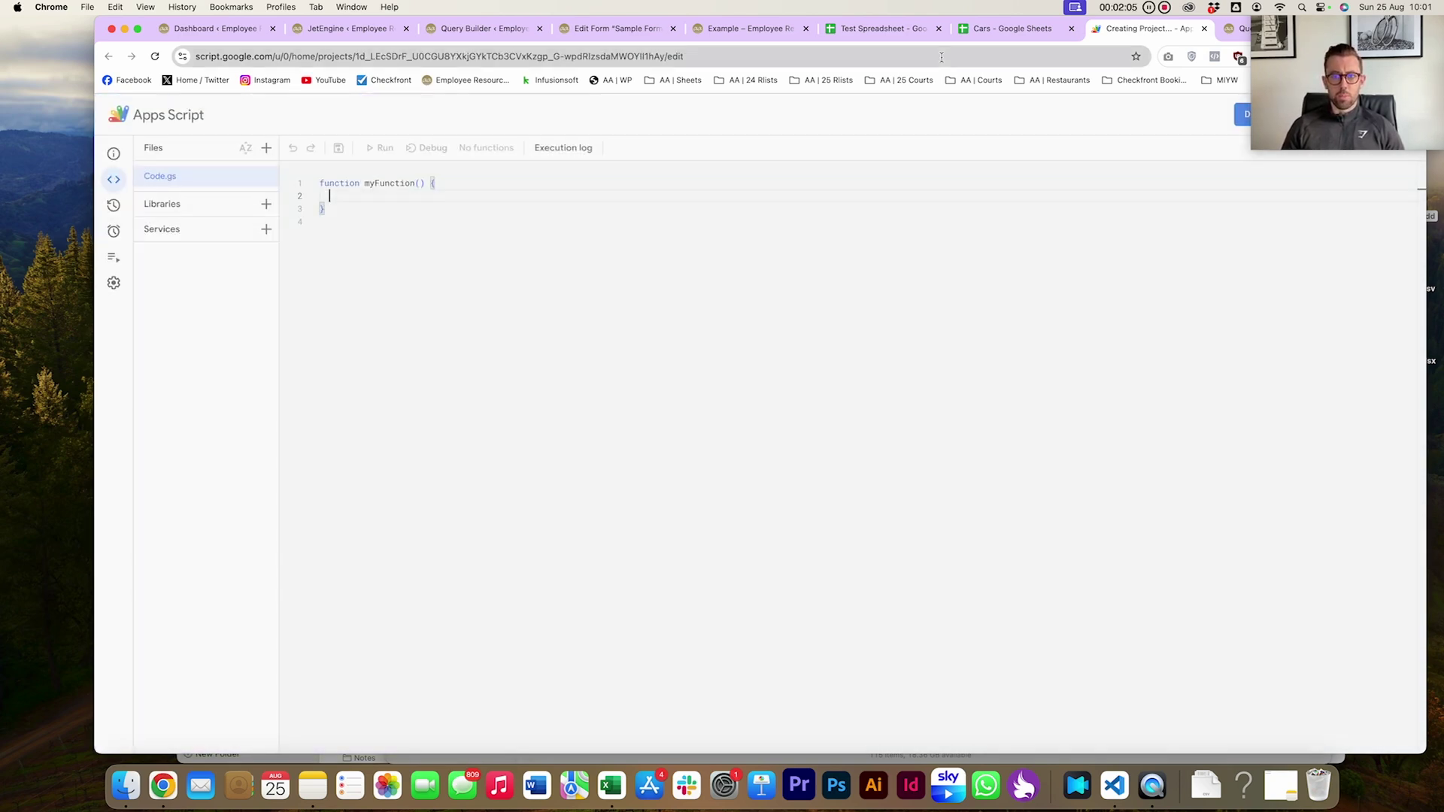
click(1008, 29)
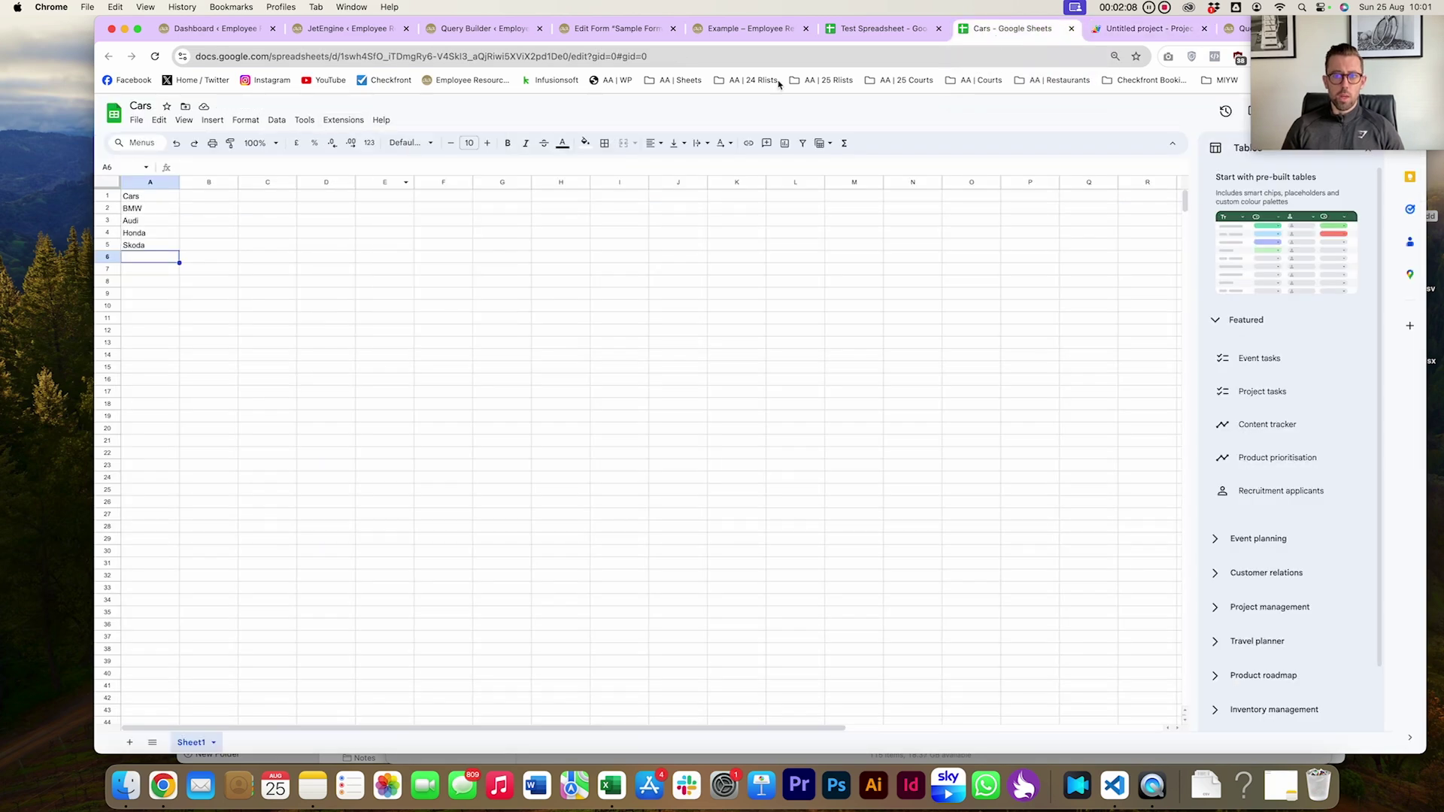
Select the spreadsheet ID in the Cars sheet's web address
click(367, 56)
click(353, 59)
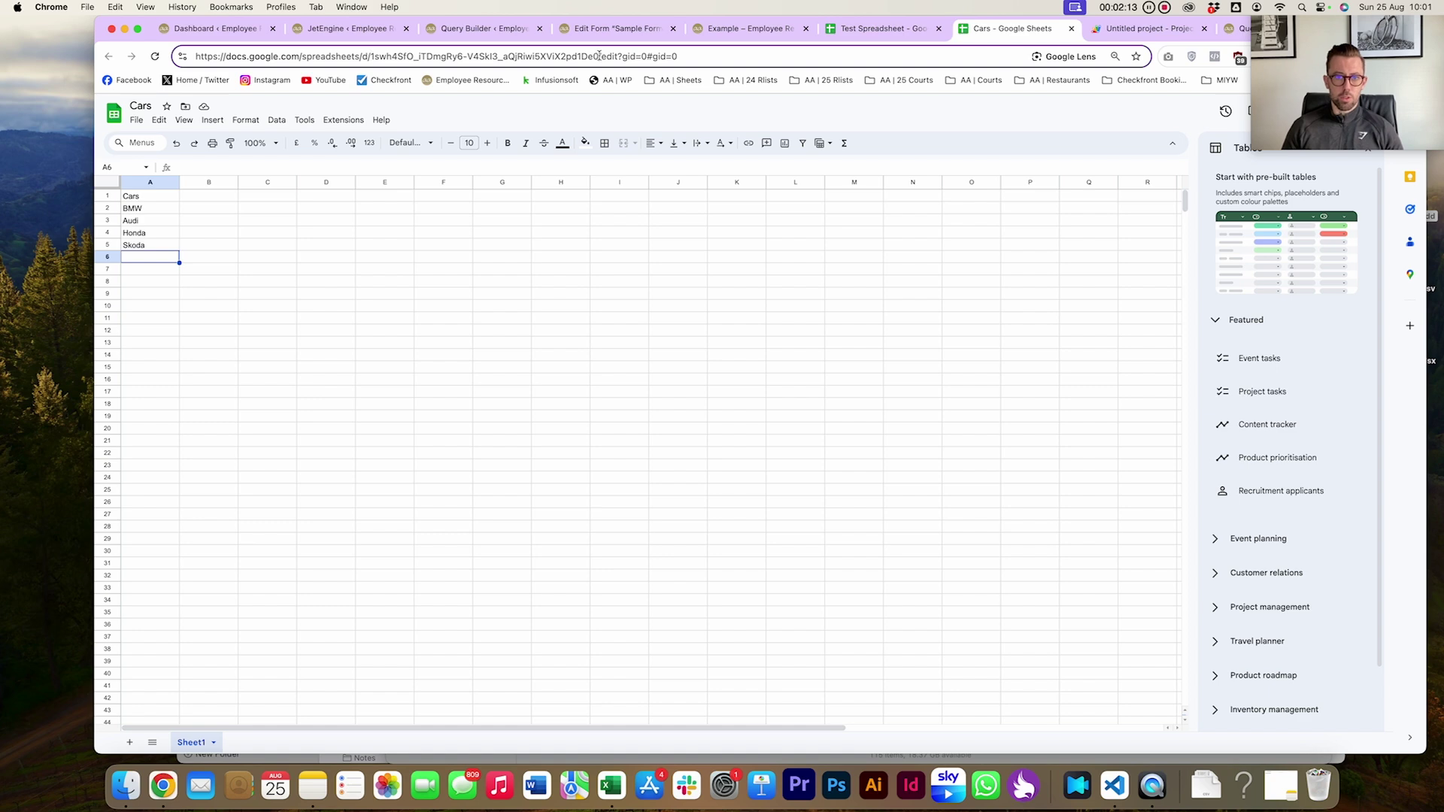
drag(599, 56, 367, 56)
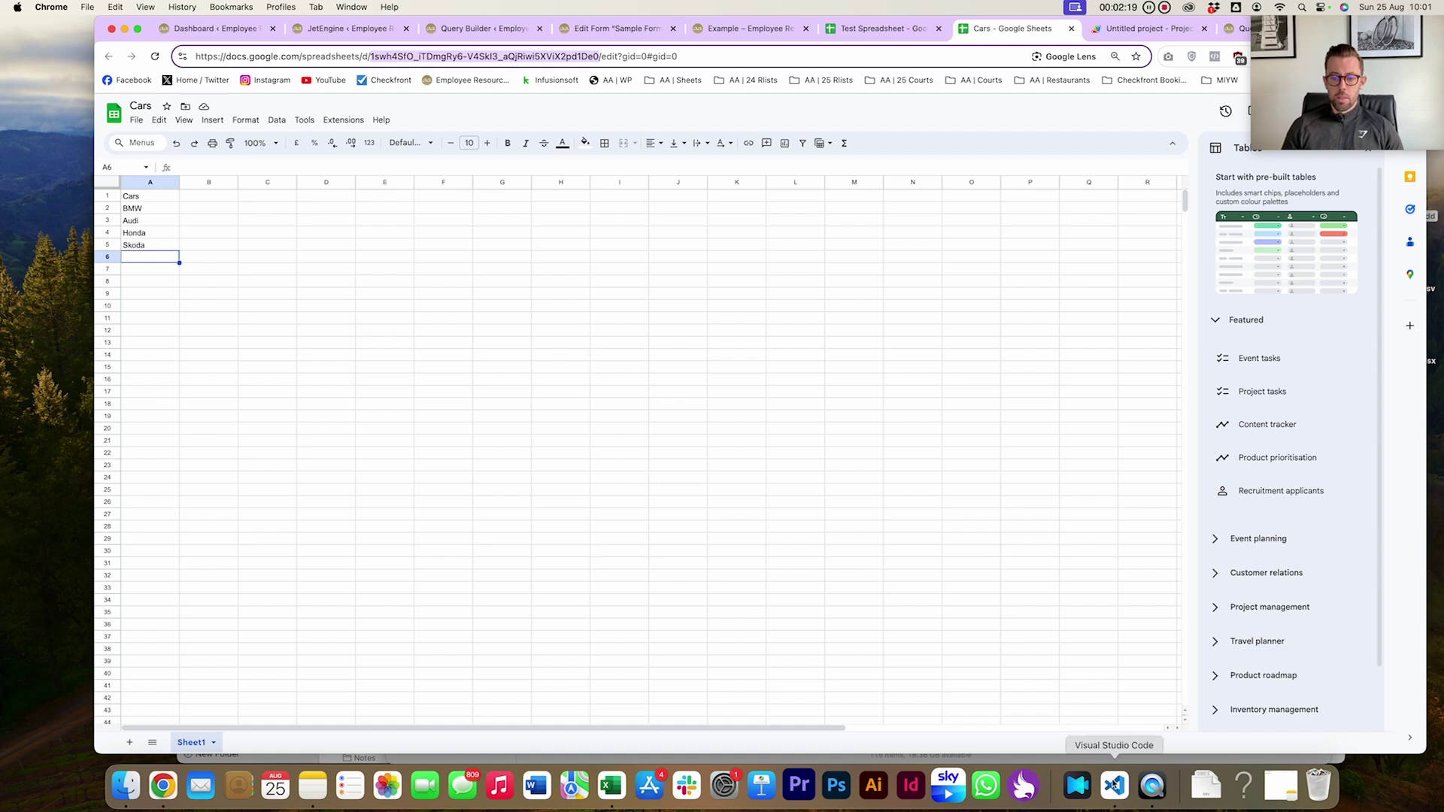
Paste the Cars spreadsheet ID over abcd in SPREADSHEET_ID
click(1115, 786)
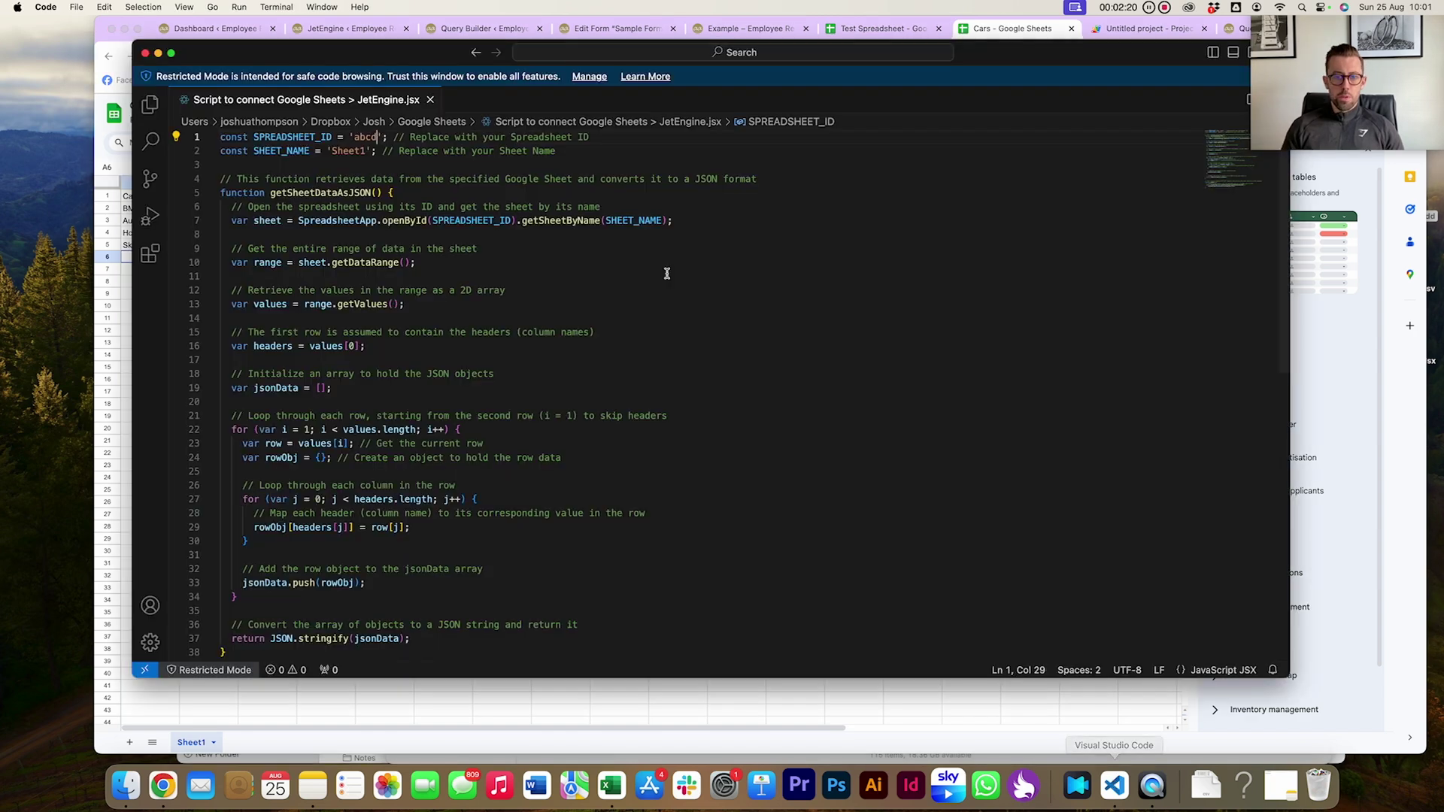
double_click(365, 135)
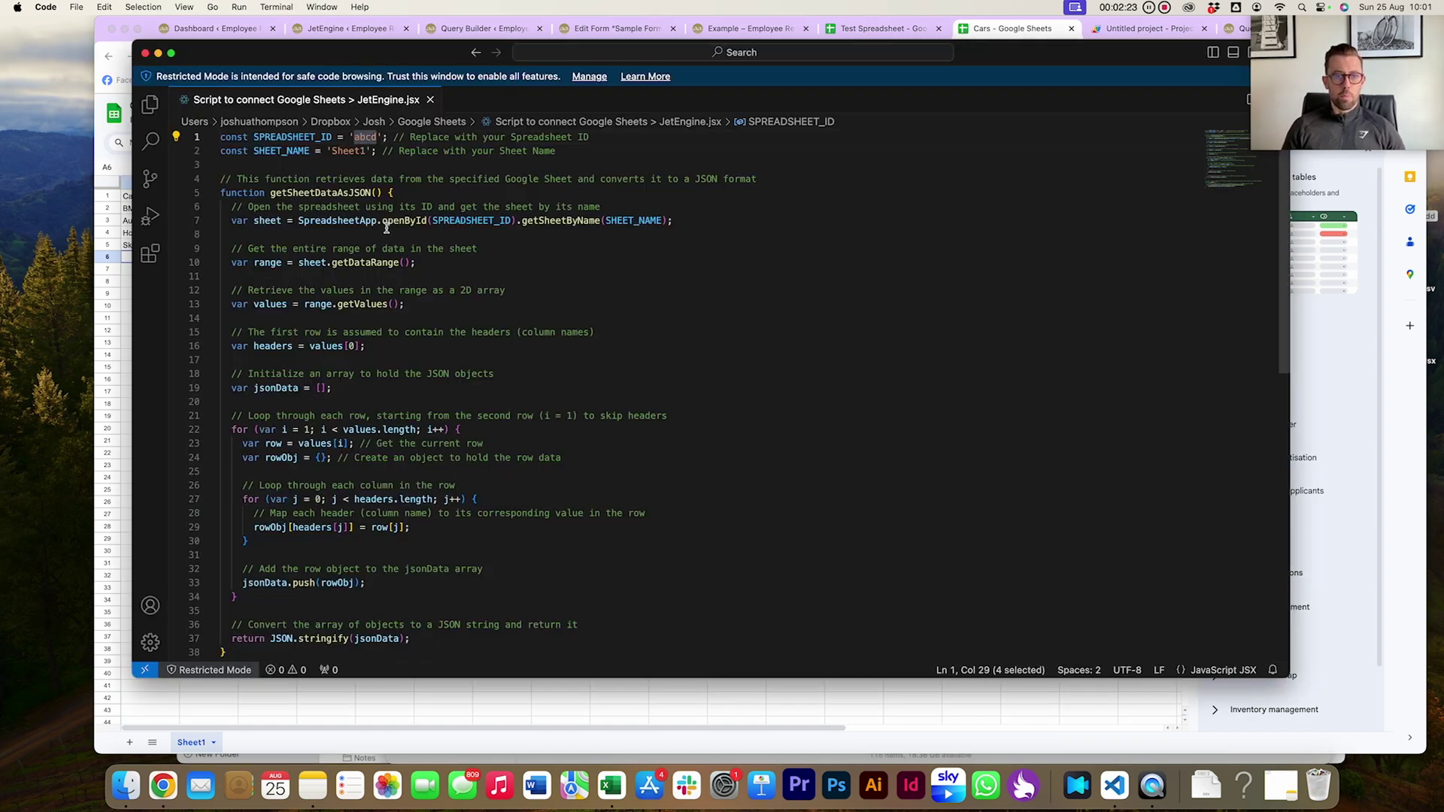
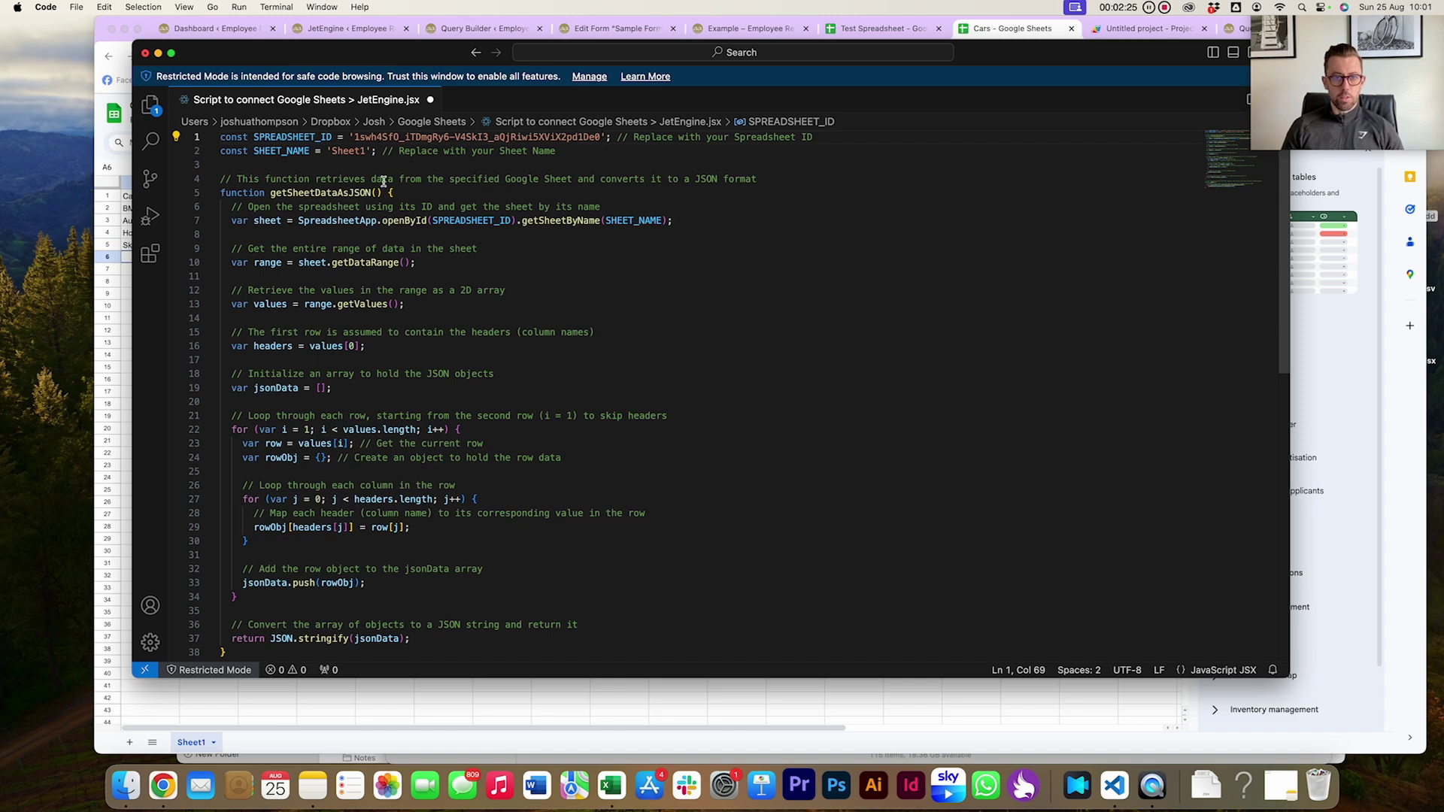
Confirm the sheet tab is named Sheet1, leaving SHEET_NAME unchanged
double_click(346, 152)
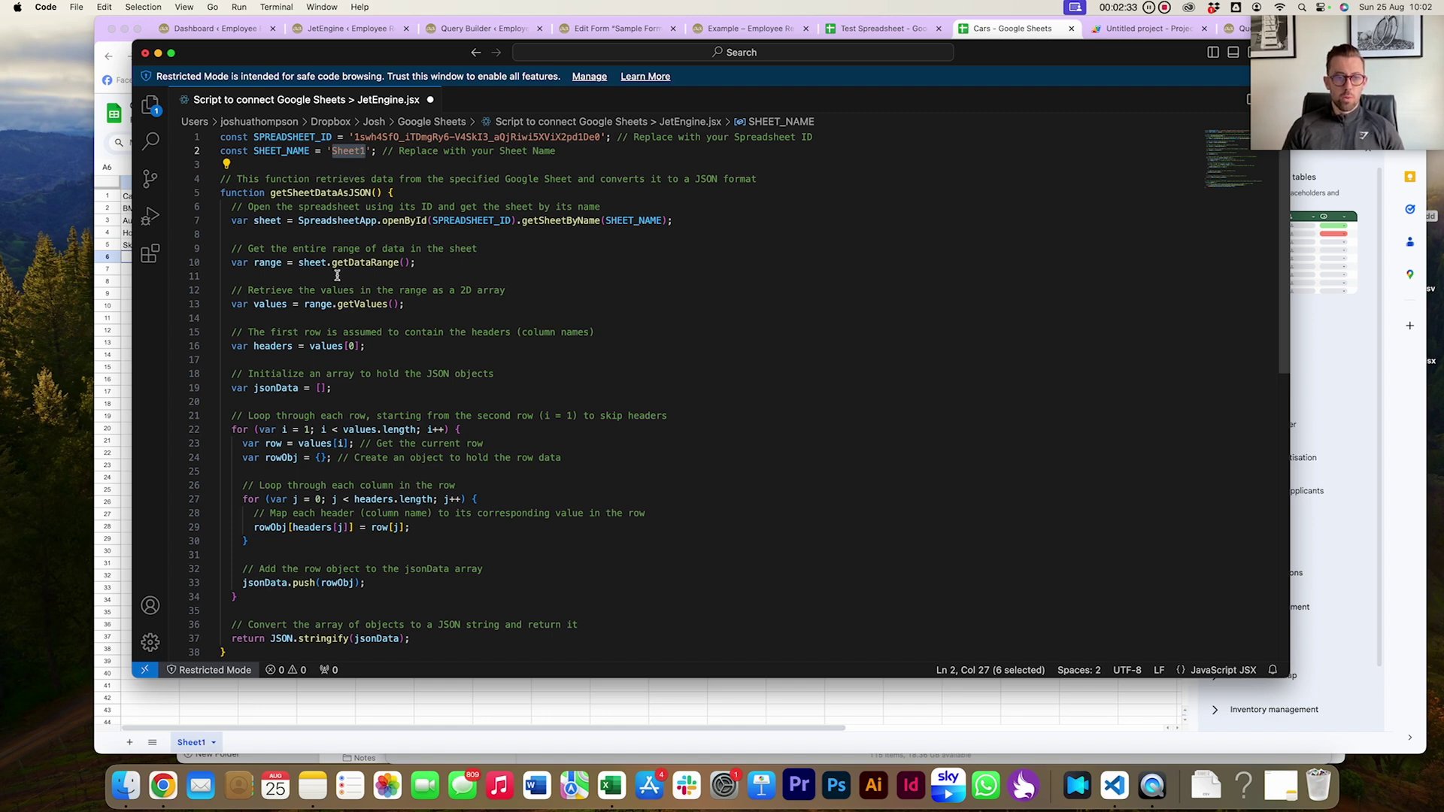
click(202, 743)
double_click(200, 743)
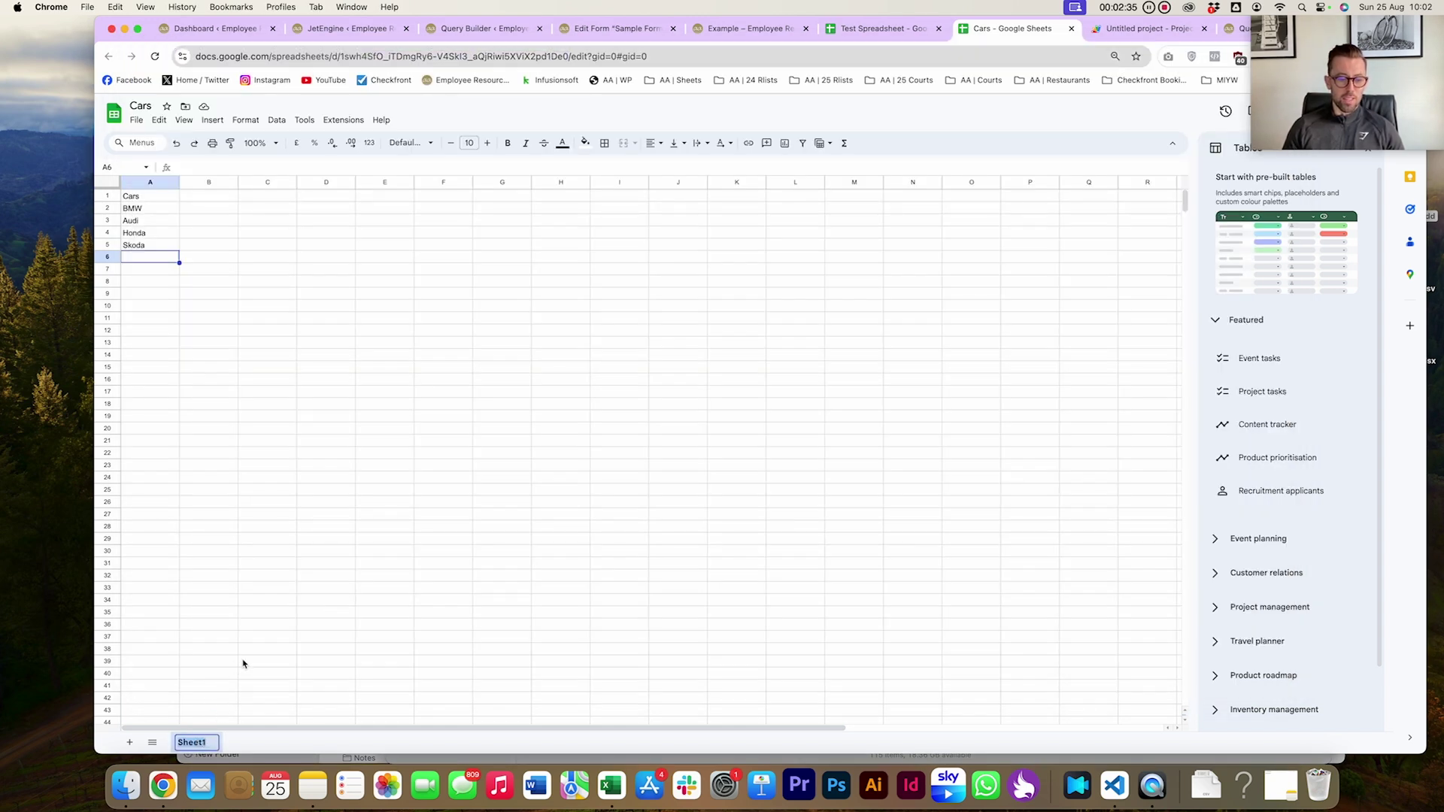
key(Escape)
key(super+Tab)
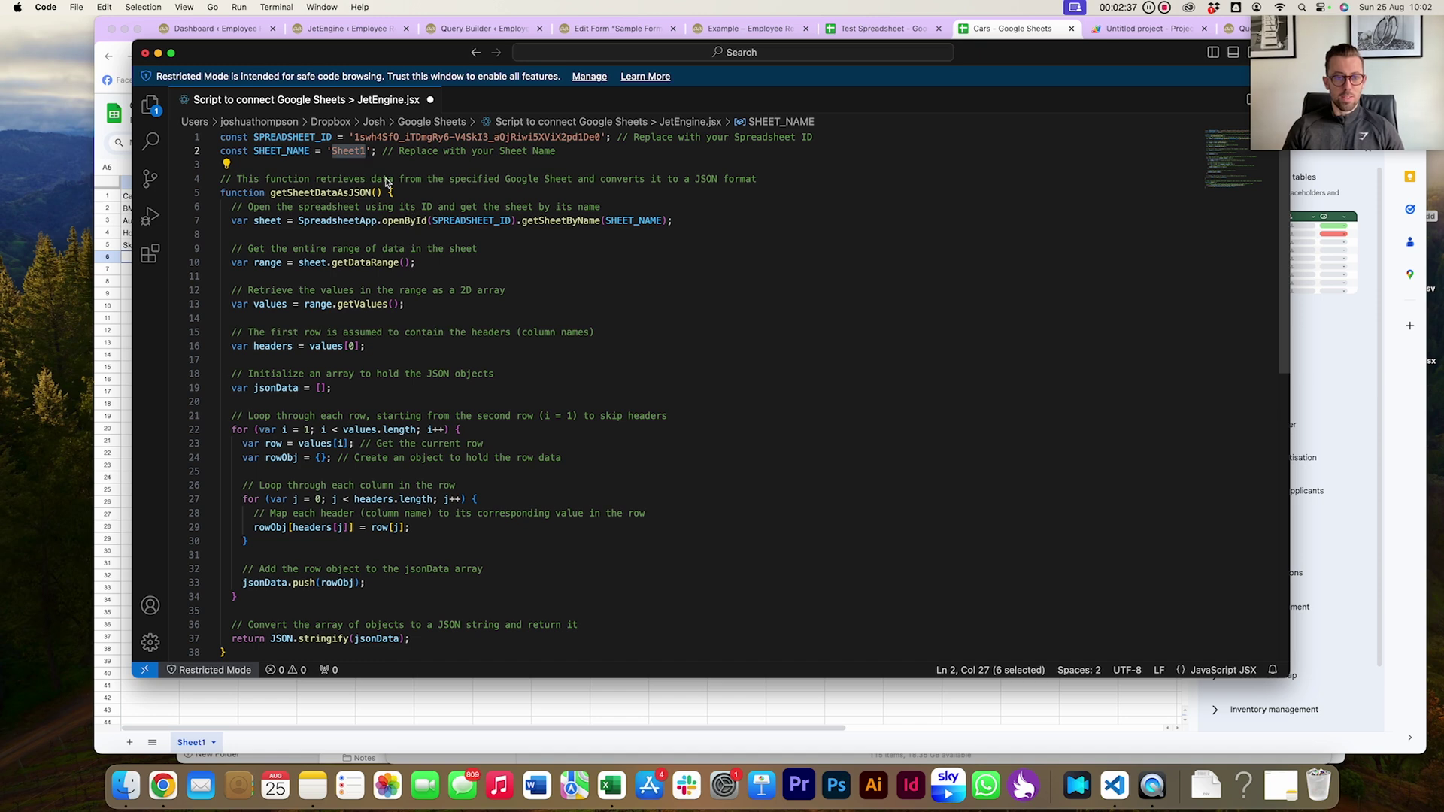
Save the script and select all of its code
click(385, 250)
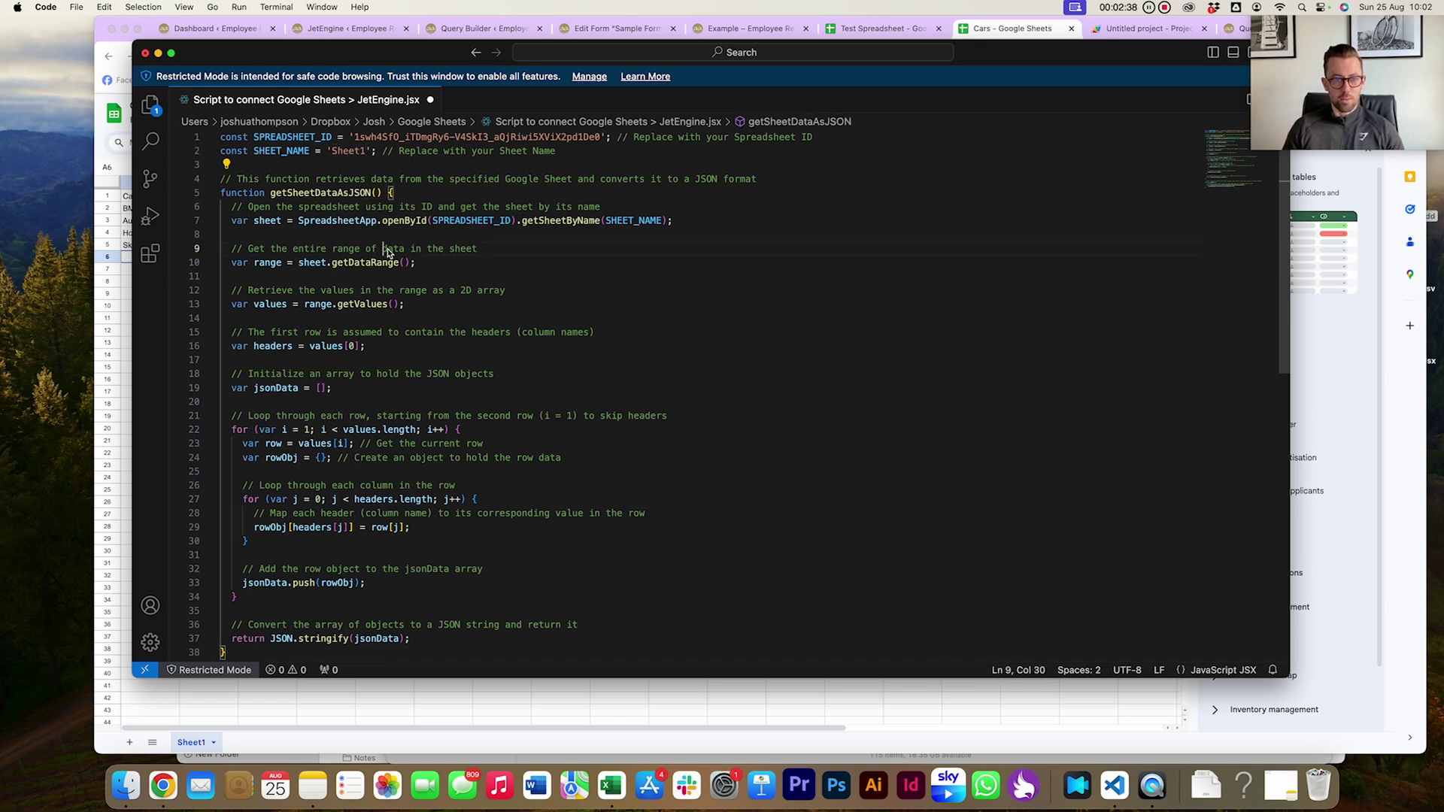
click(443, 164)
key(super+s)
key(super+a)
key(super+c)
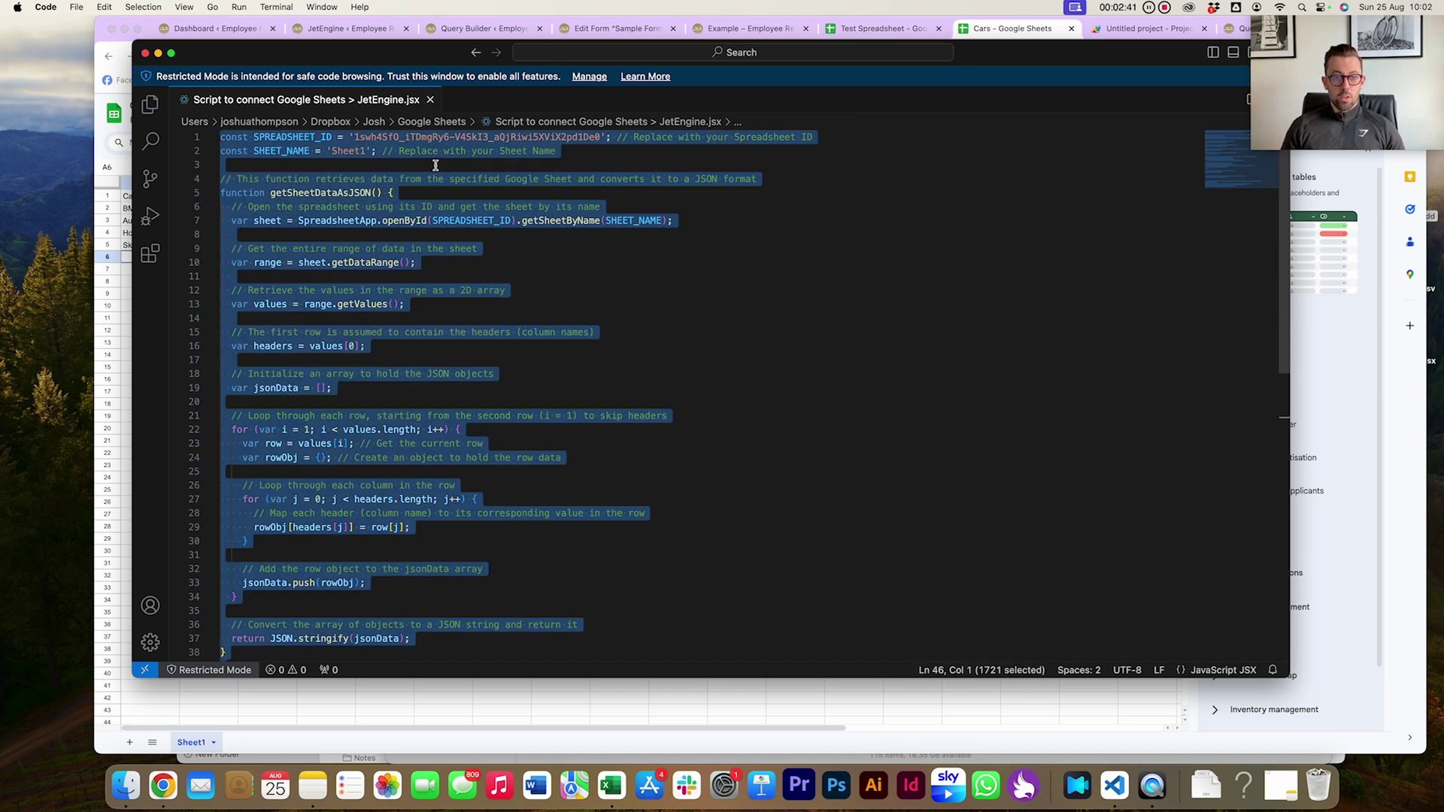
click(1152, 42)
Replace the starter code in Code.gs with the JSON-export script and save
click(1151, 30)
key(super+a)
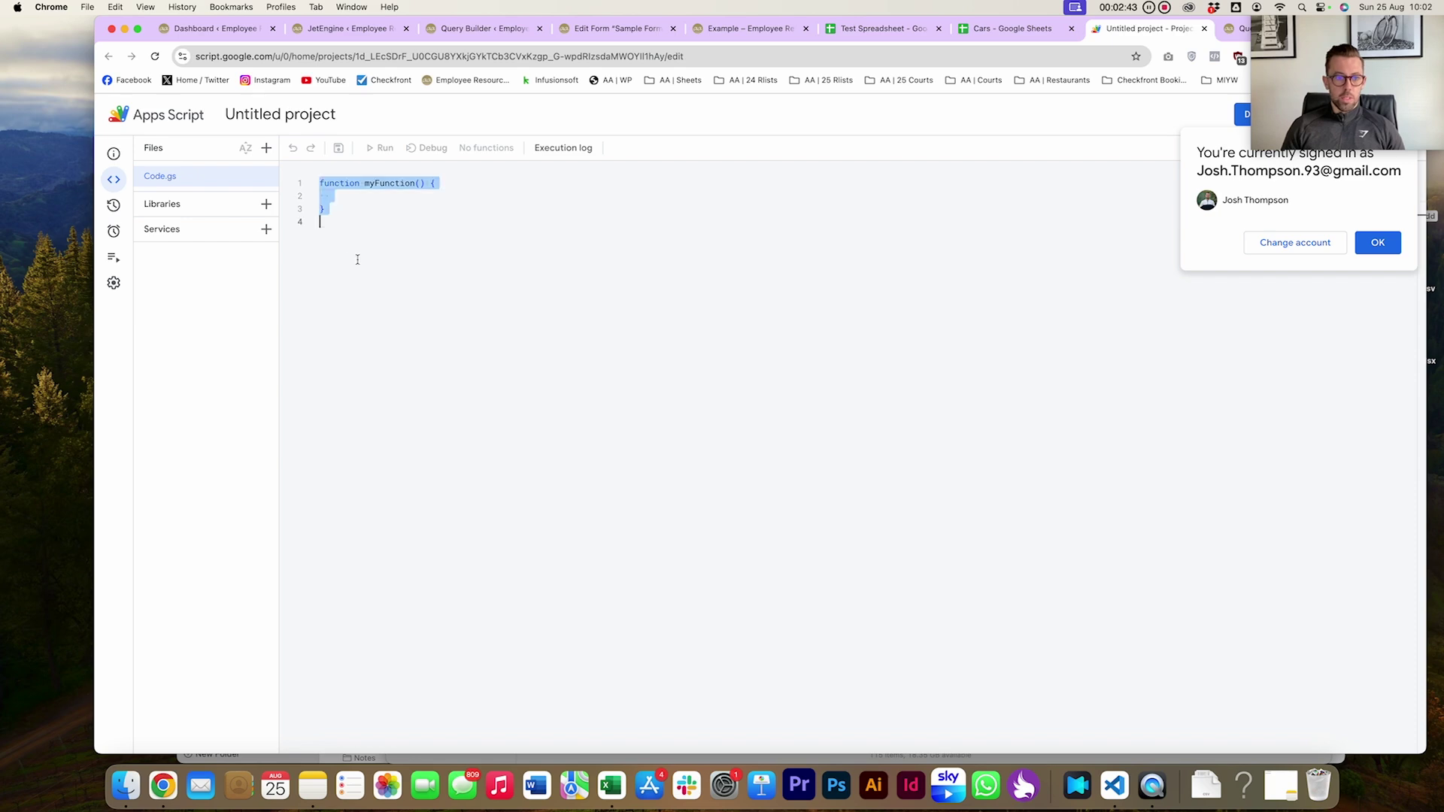
key(super+v)
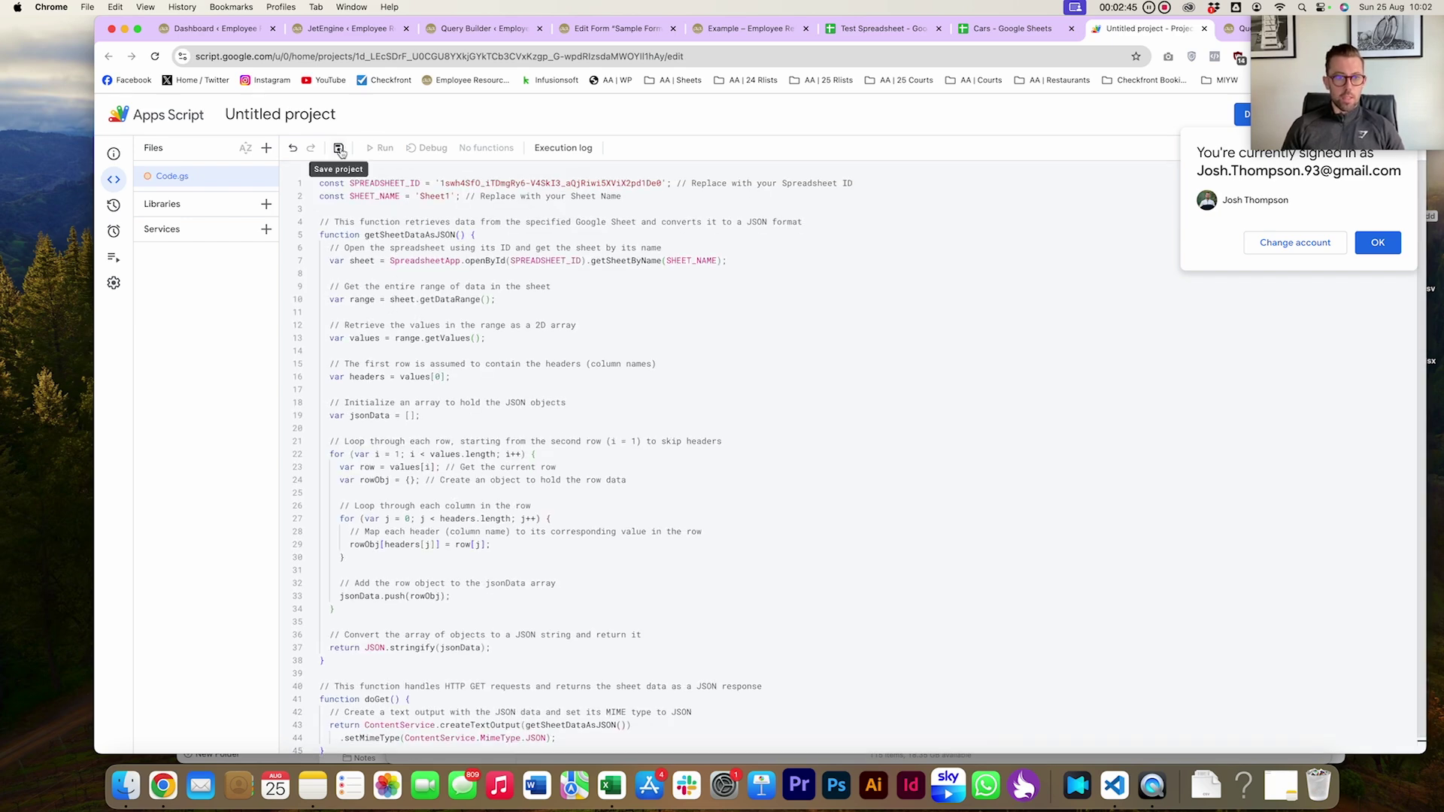
click(338, 147)
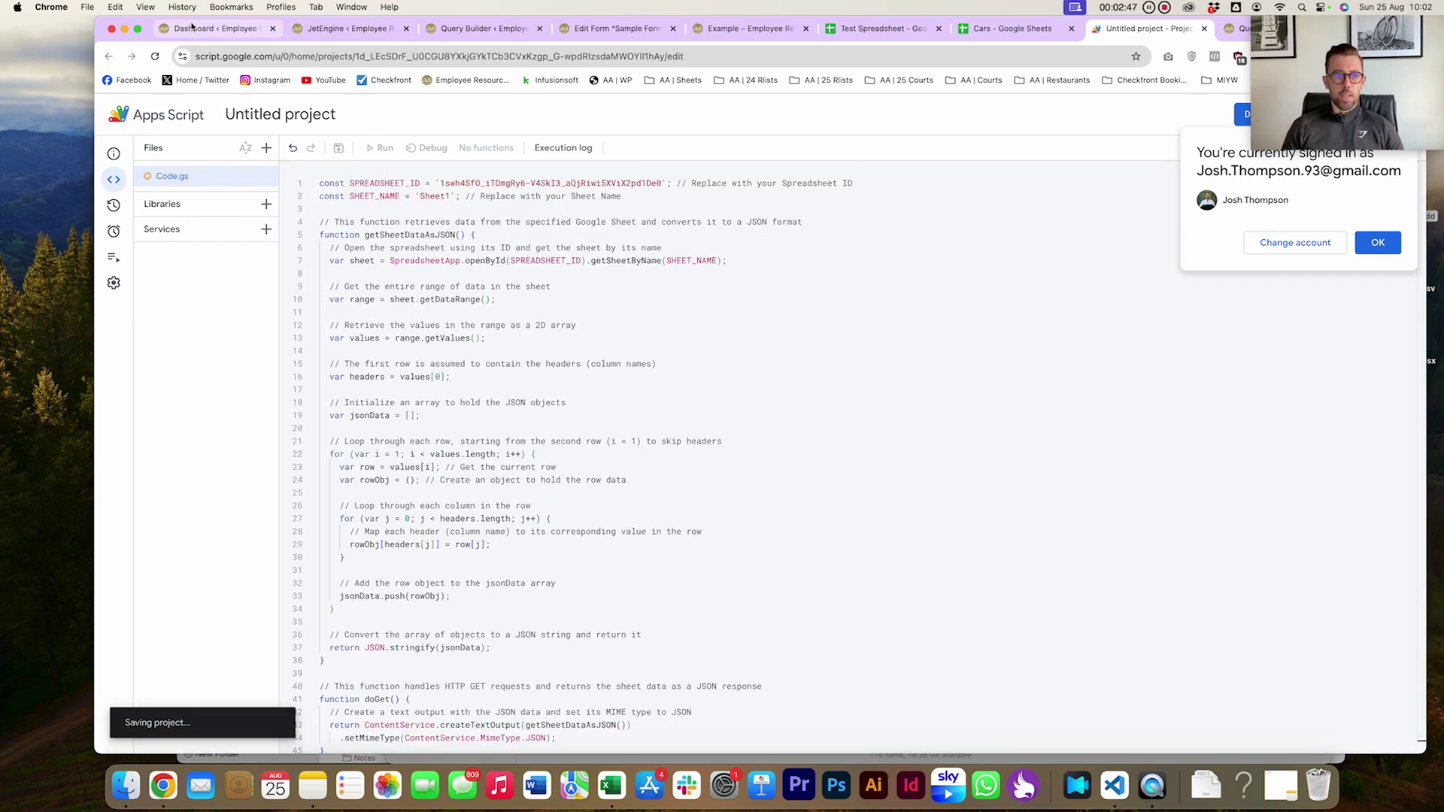
drag(221, 42, 194, 41)
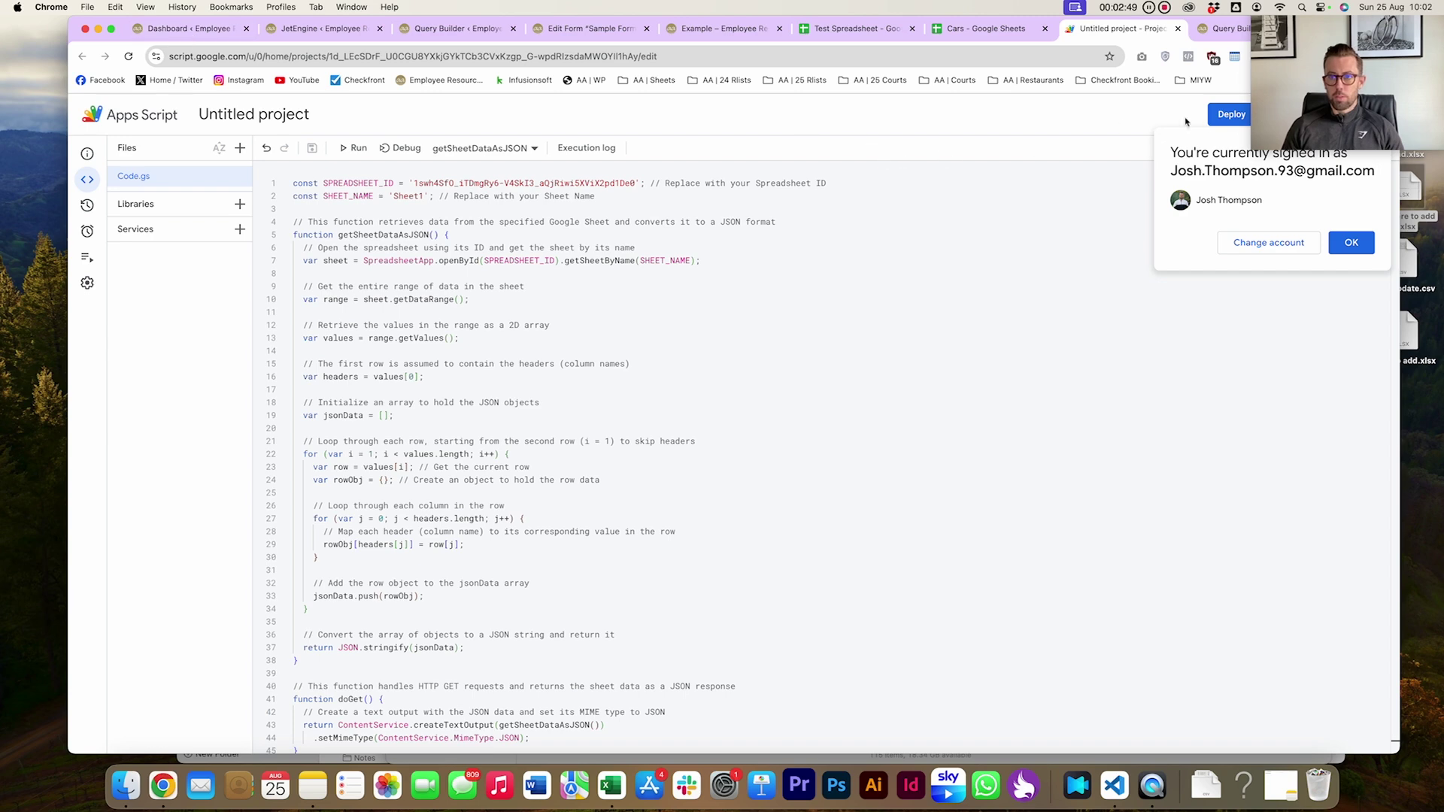
Deploy a new Web app with access for Anyone and description v1
click(1226, 117)
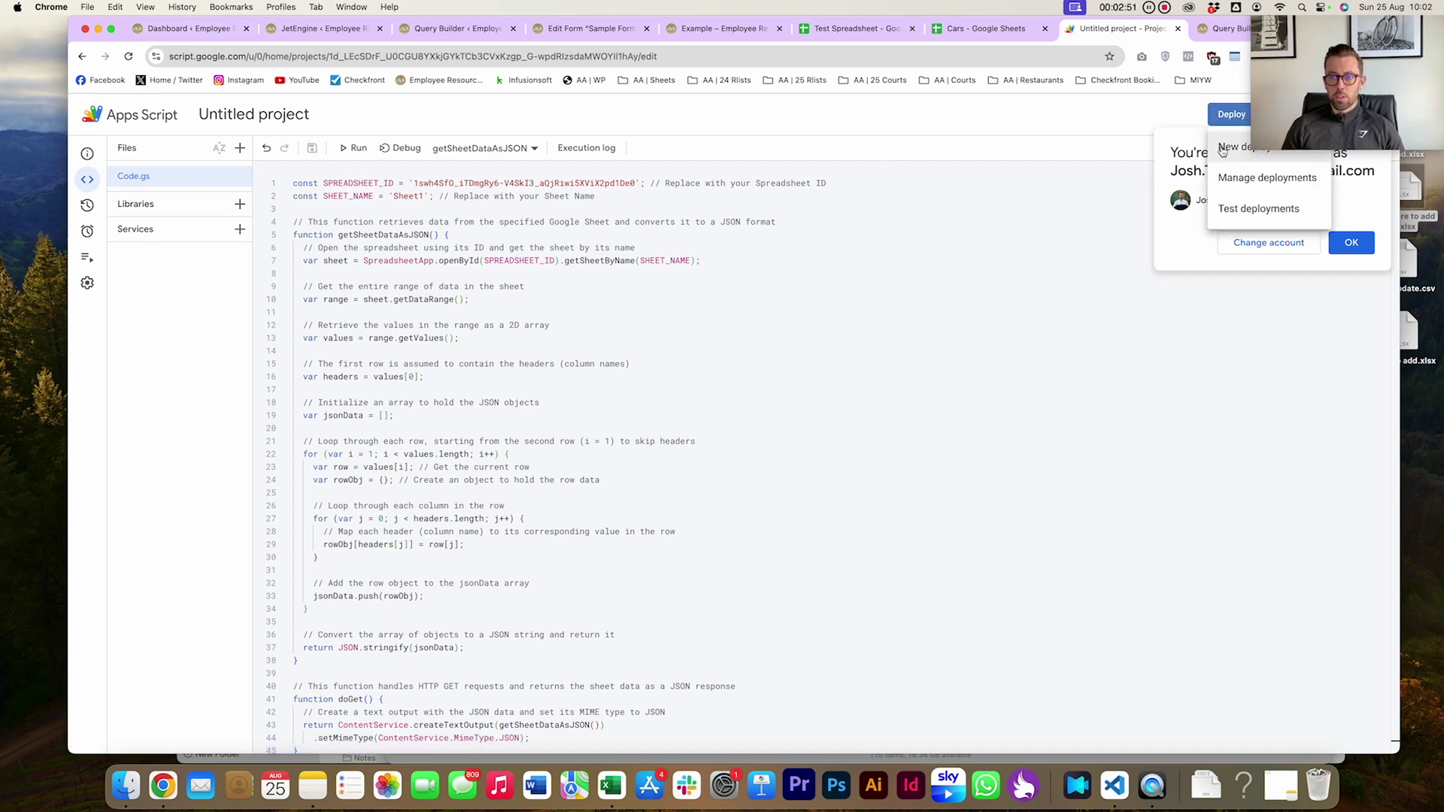
click(1226, 148)
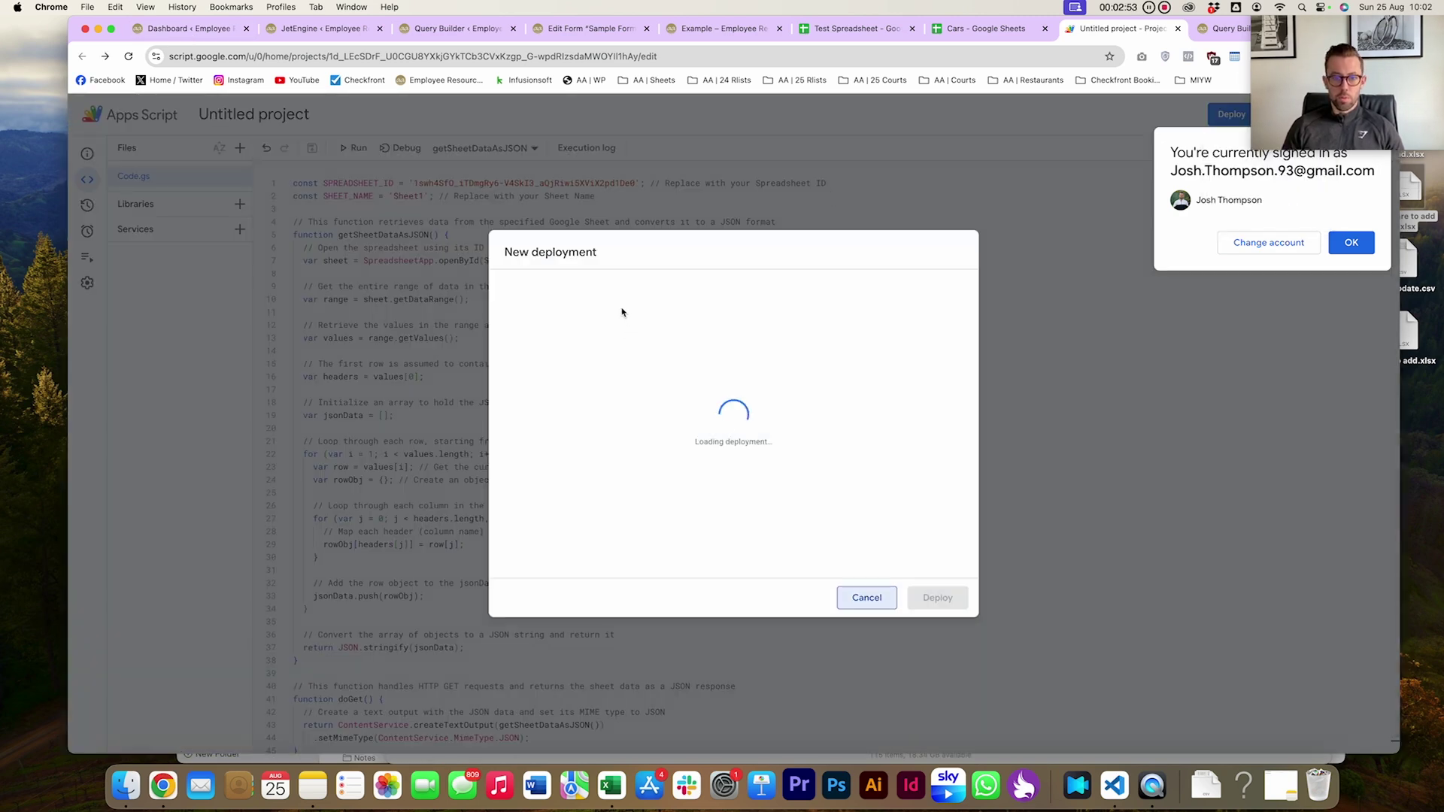
click(602, 282)
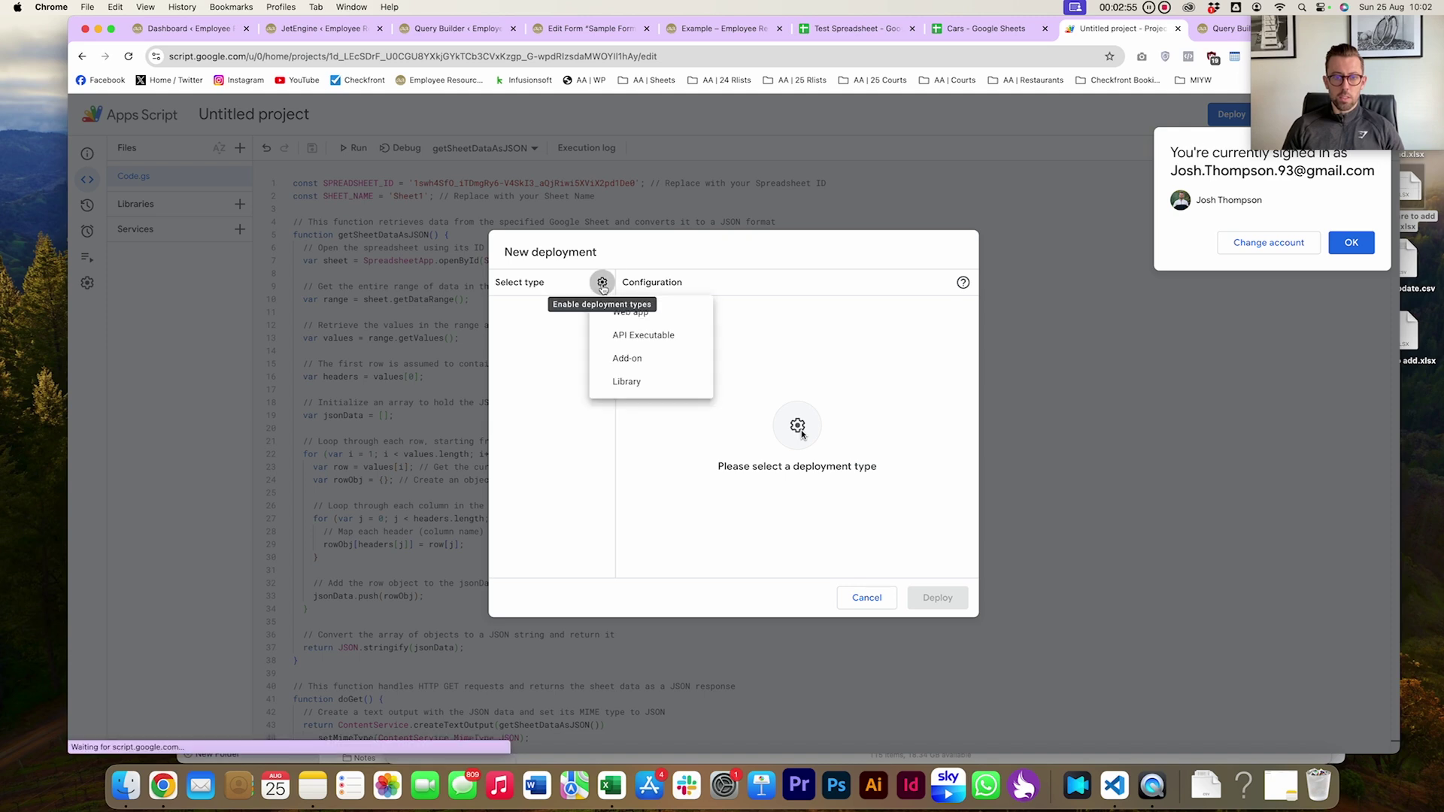
click(629, 310)
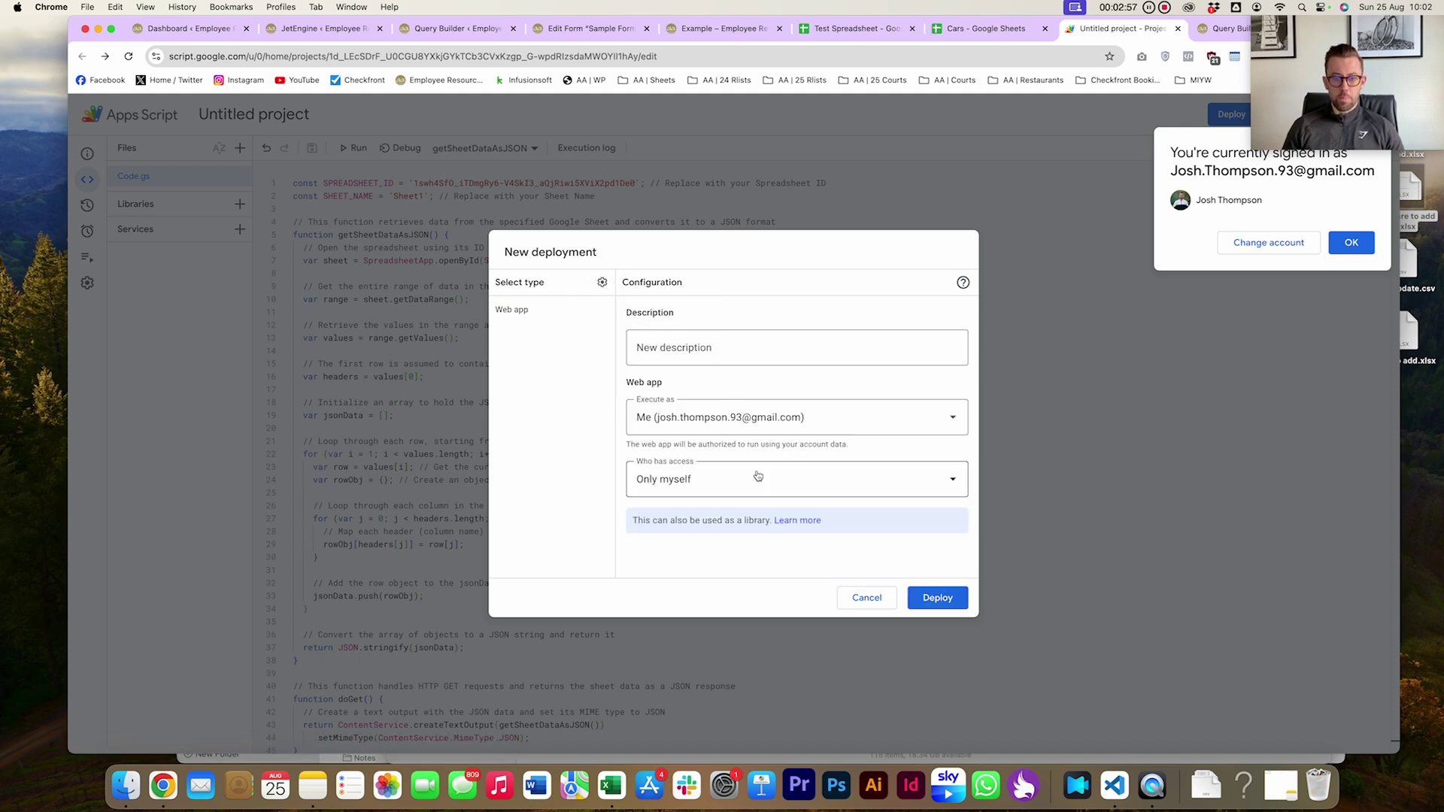
click(723, 487)
click(700, 564)
click(691, 347)
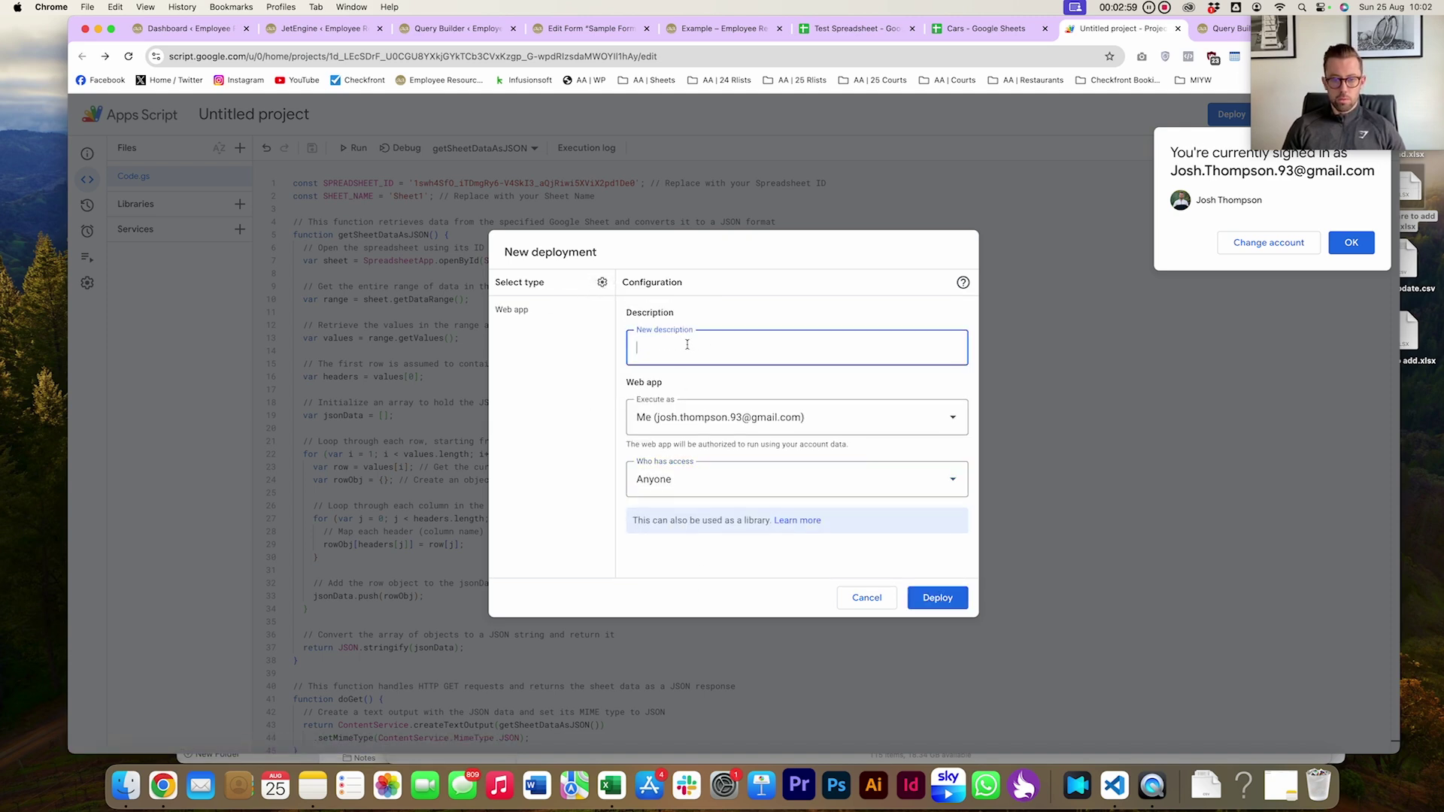
text(v1)
click(938, 598)
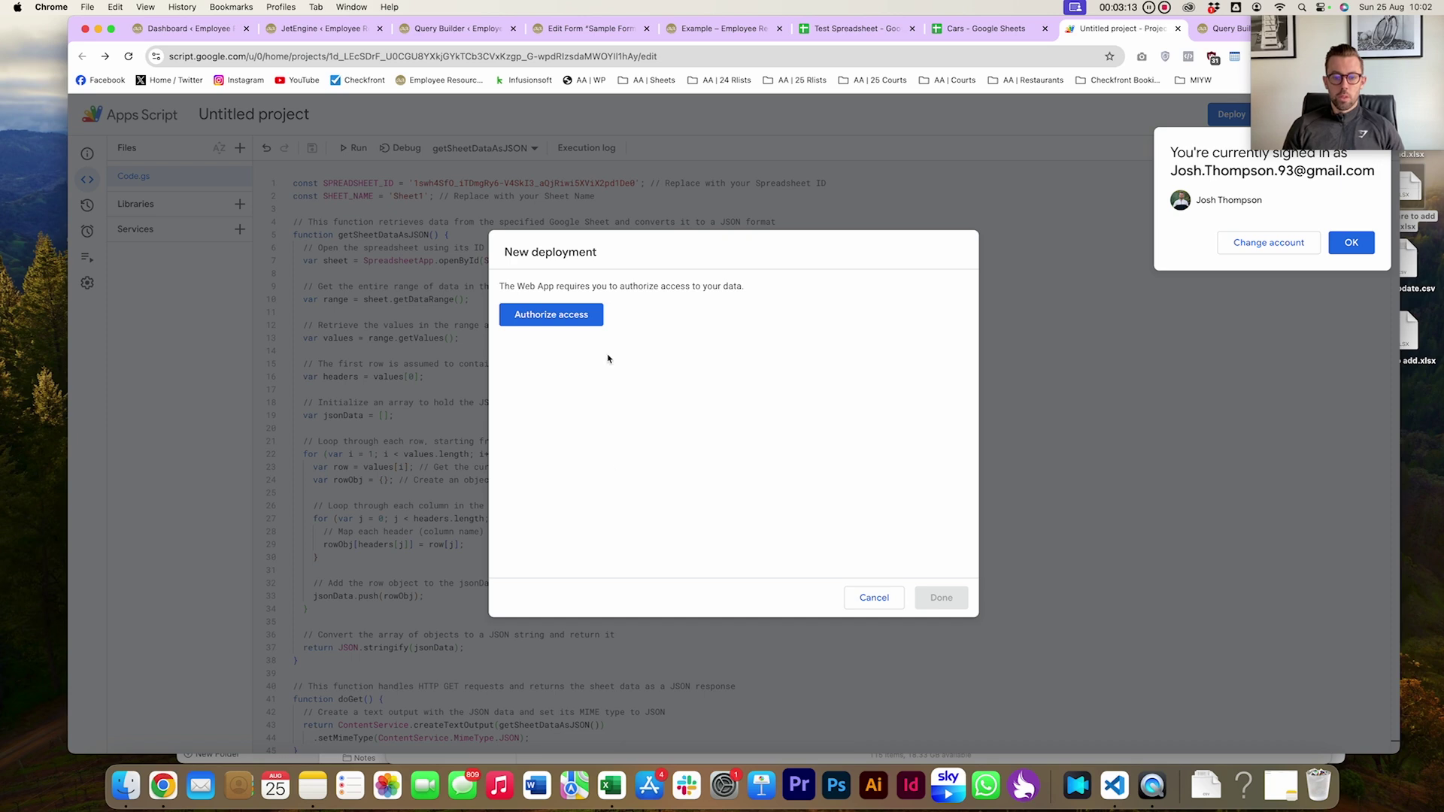
Authorize data access via Advanced > Go to Untitled project, copy the web app URL, and close
click(552, 318)
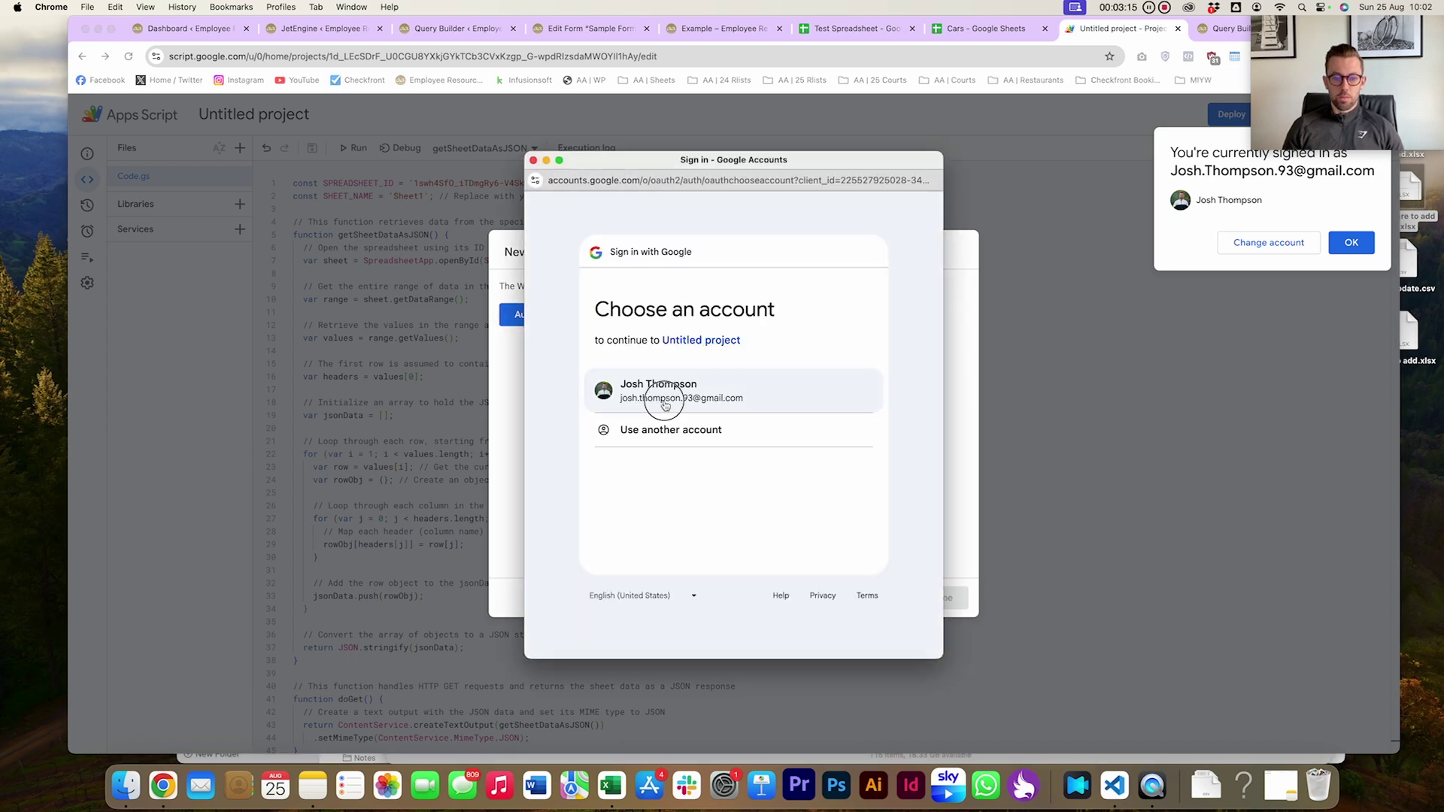
click(653, 401)
click(559, 432)
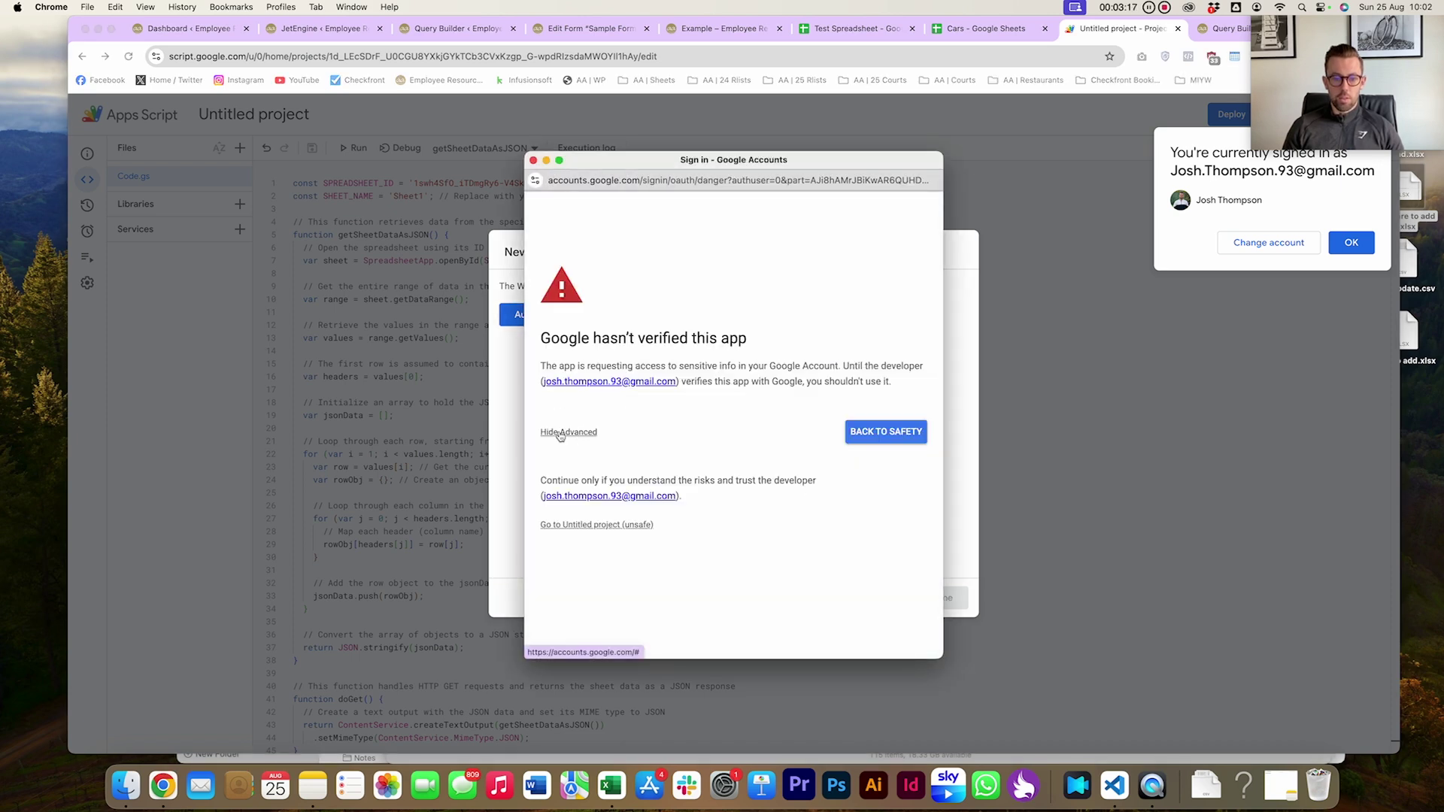
click(580, 529)
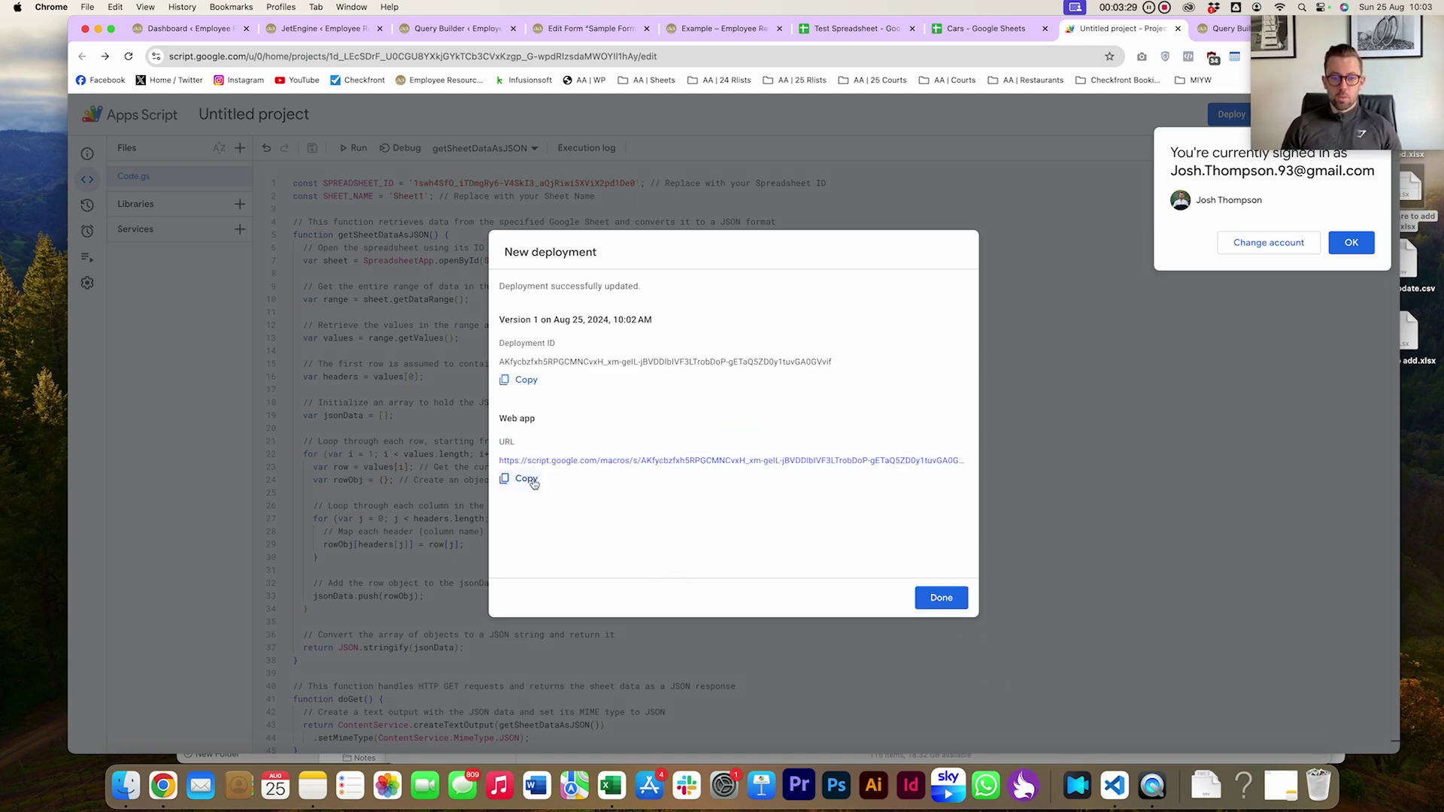
click(526, 479)
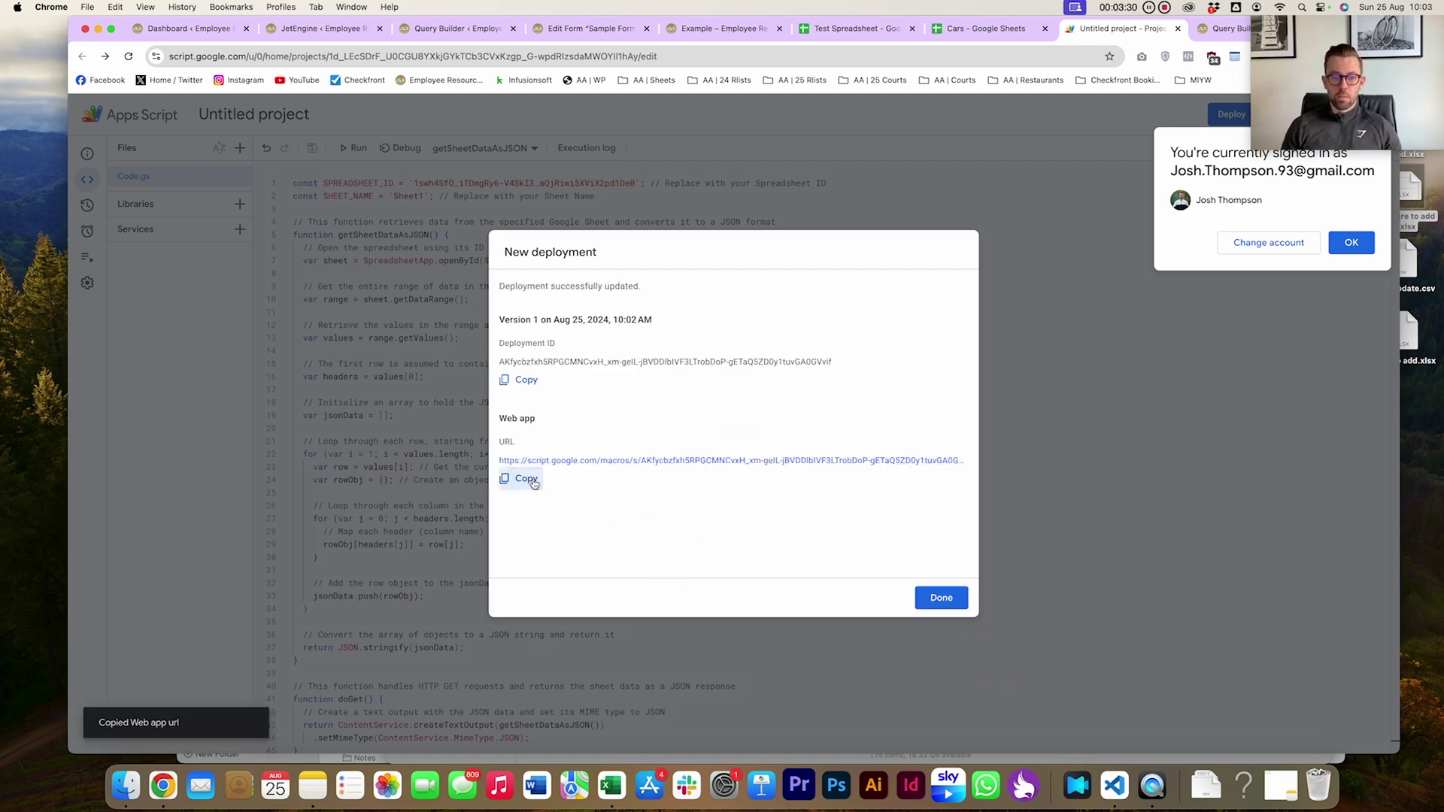
click(1178, 29)
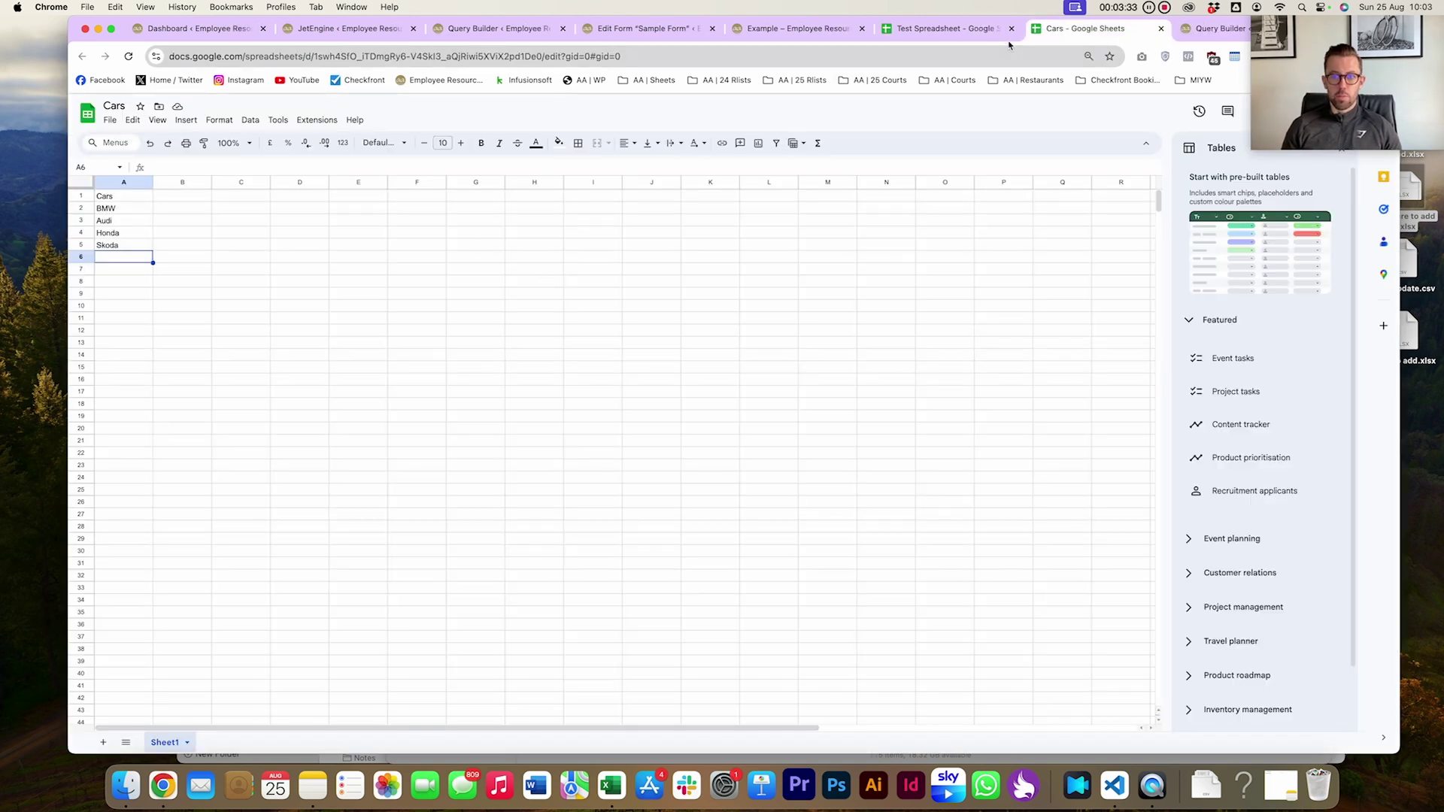
Close the Test Spreadsheet and add a blank endpoint in JetEngine's REST API Endpoints settings
click(1011, 28)
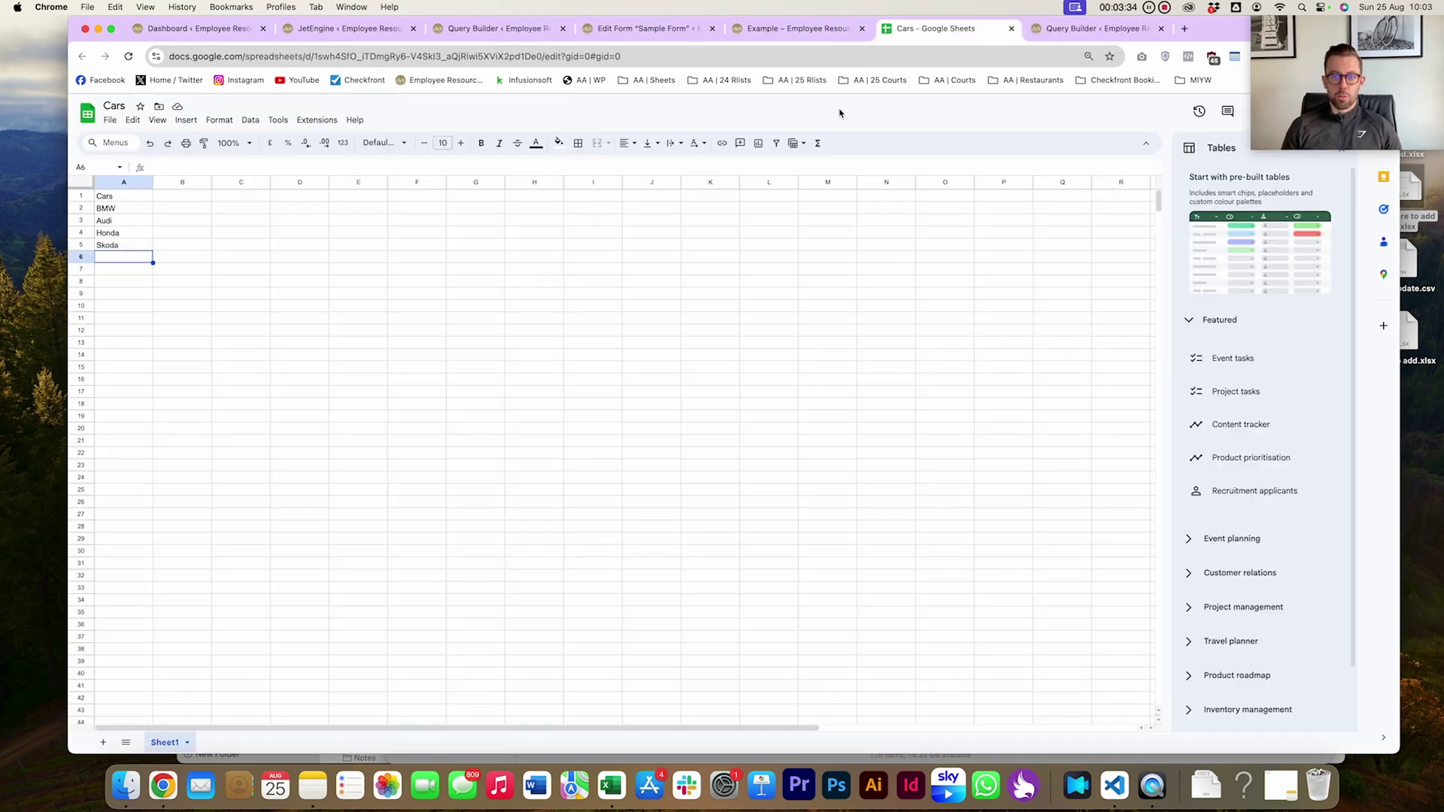
click(361, 31)
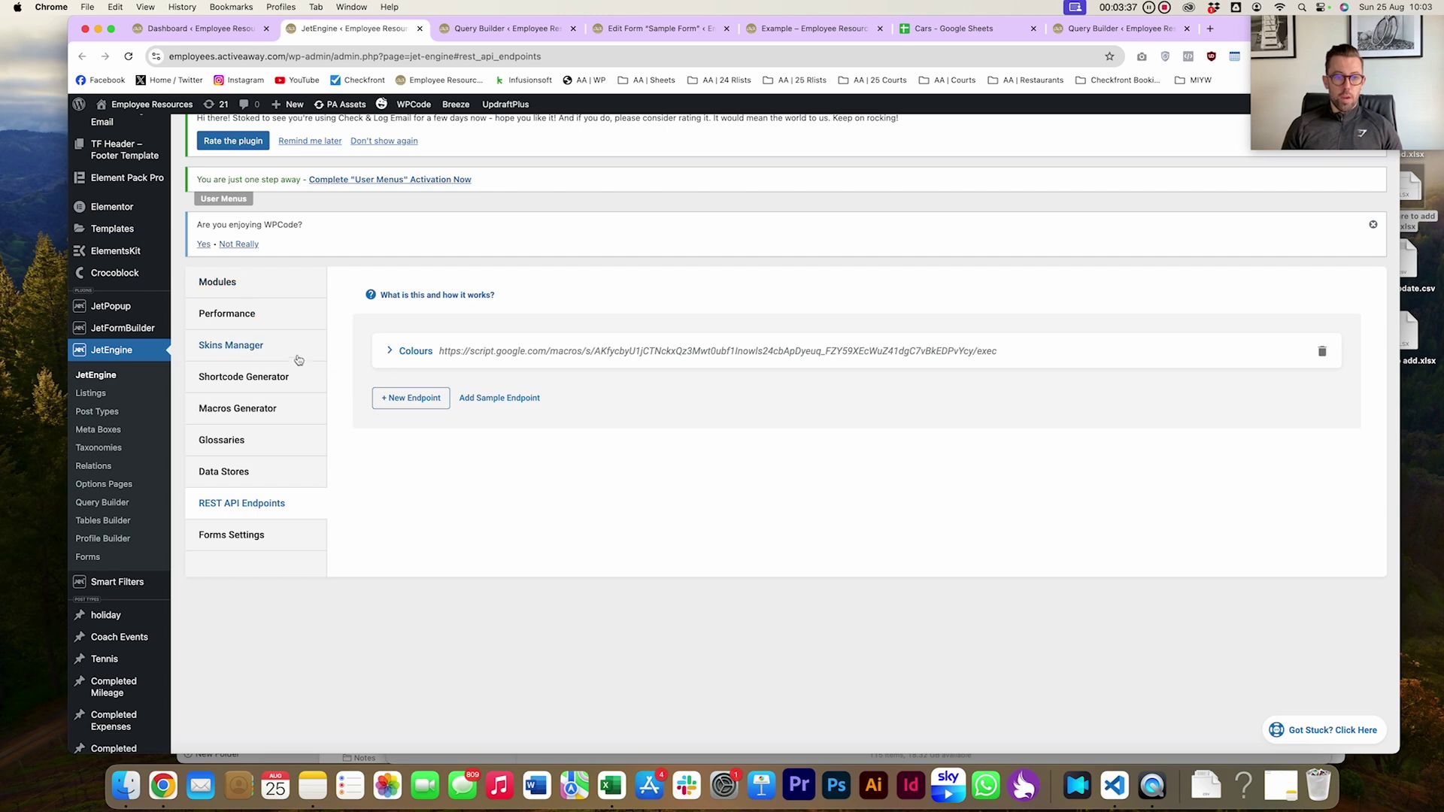
click(233, 285)
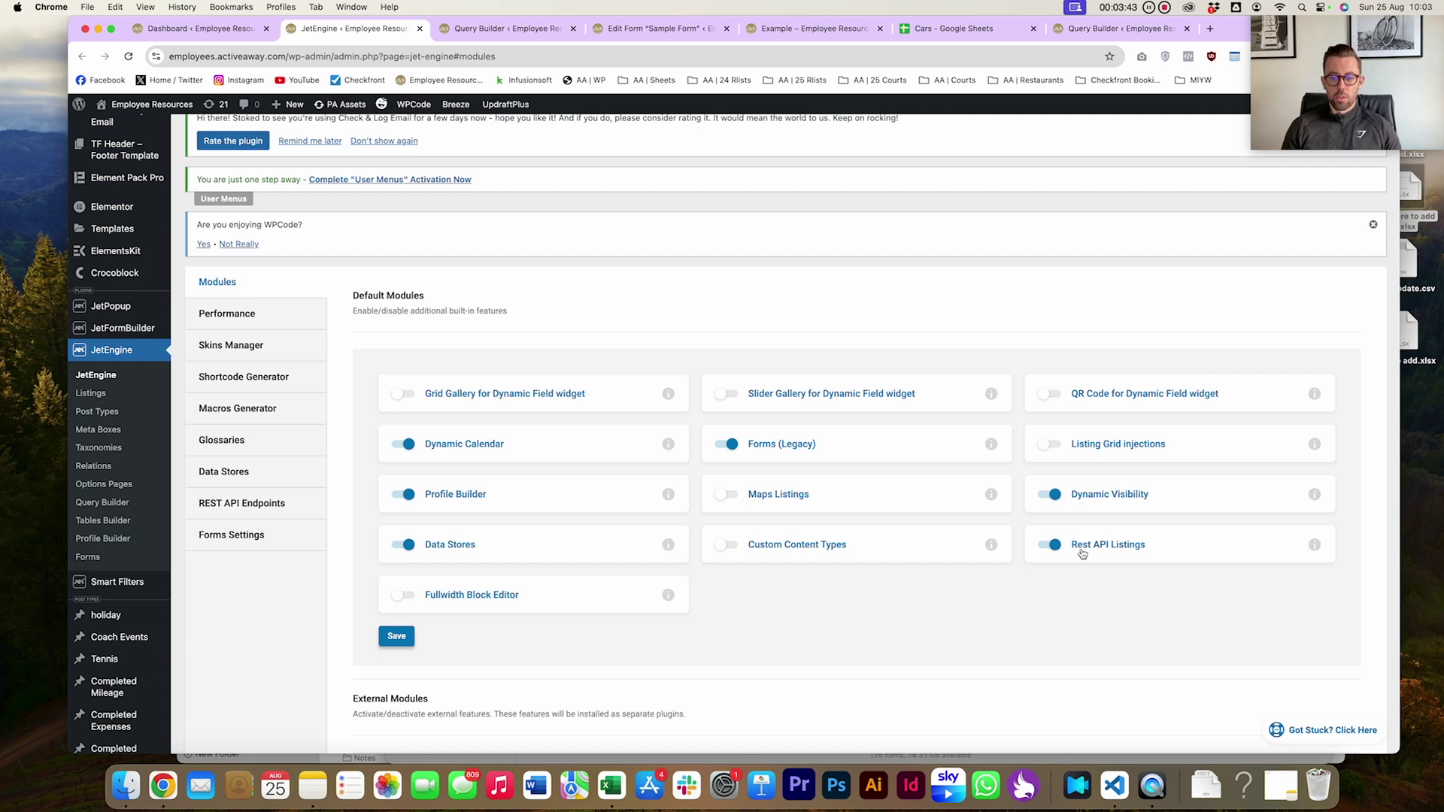
click(263, 505)
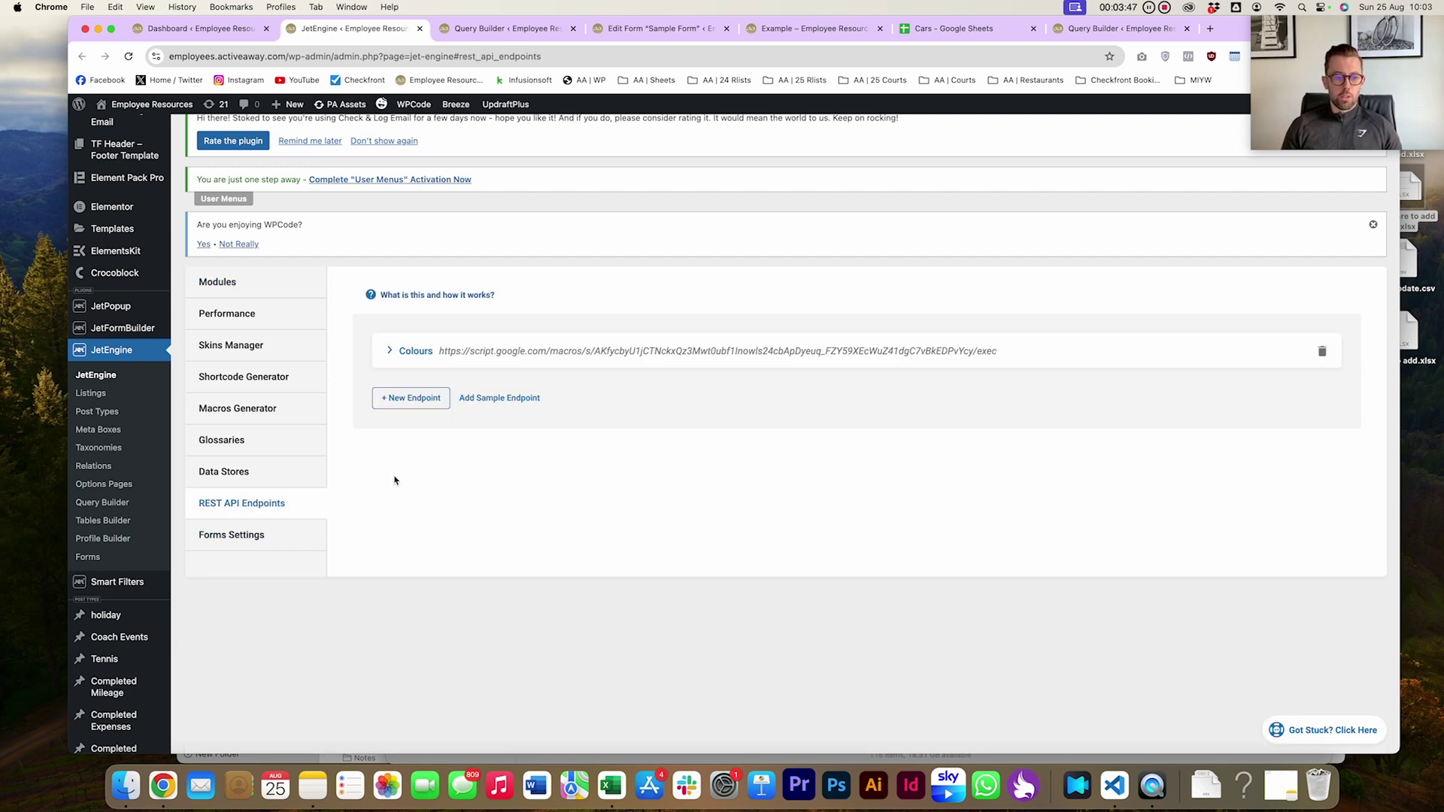
click(420, 405)
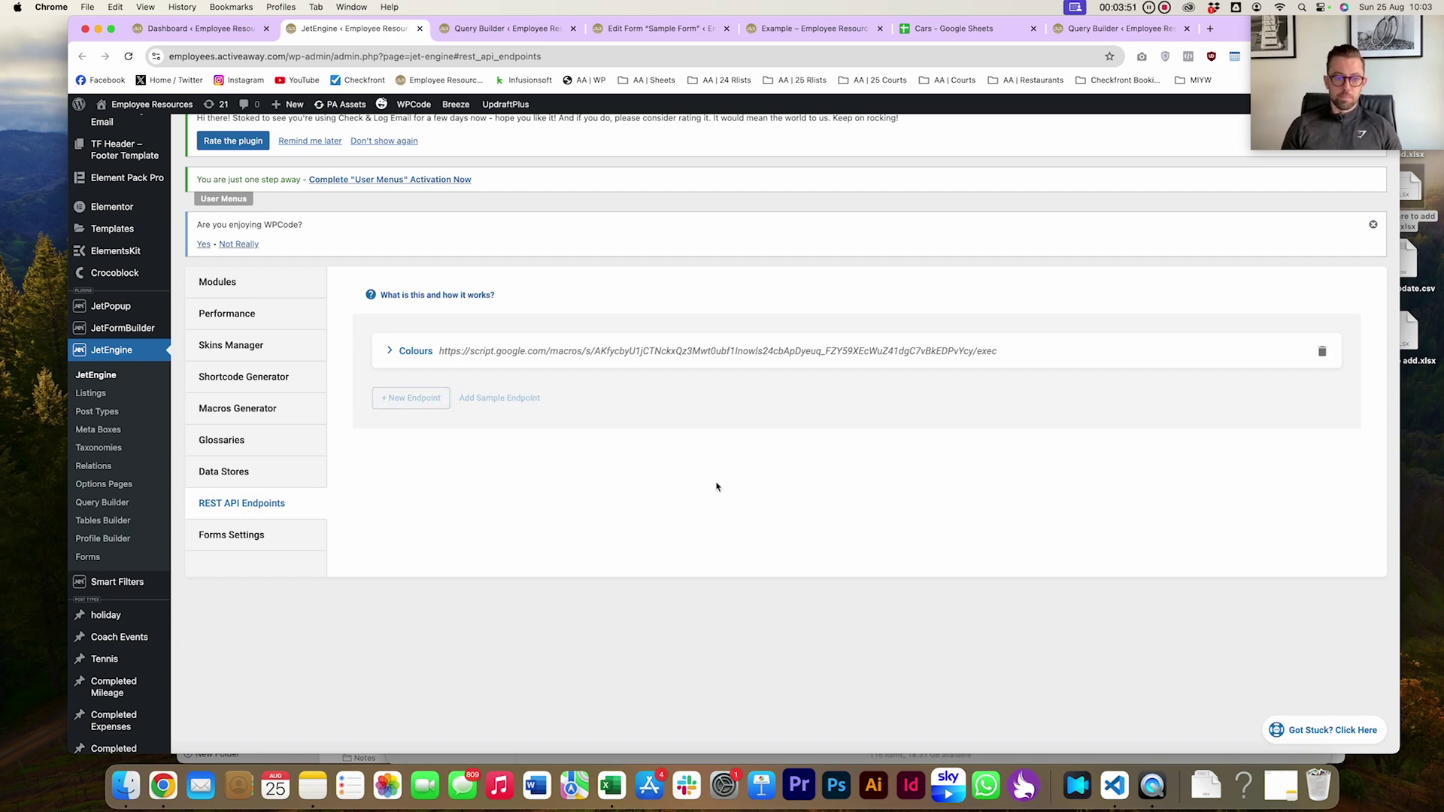
Name the endpoint Cars, paste the Apps Script URL, and set Items path to /
click(910, 444)
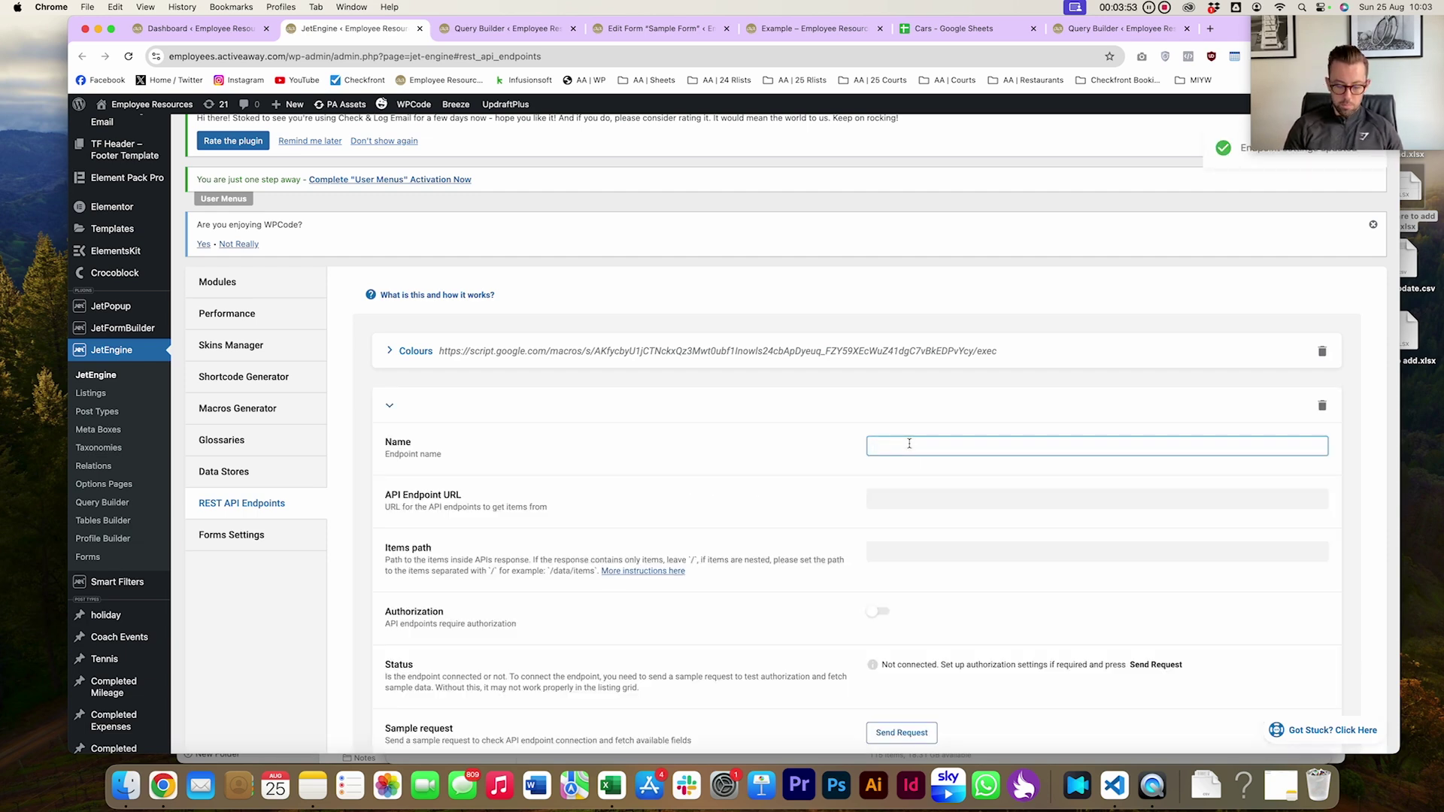
text(Cars)
click(891, 498)
key(super+v)
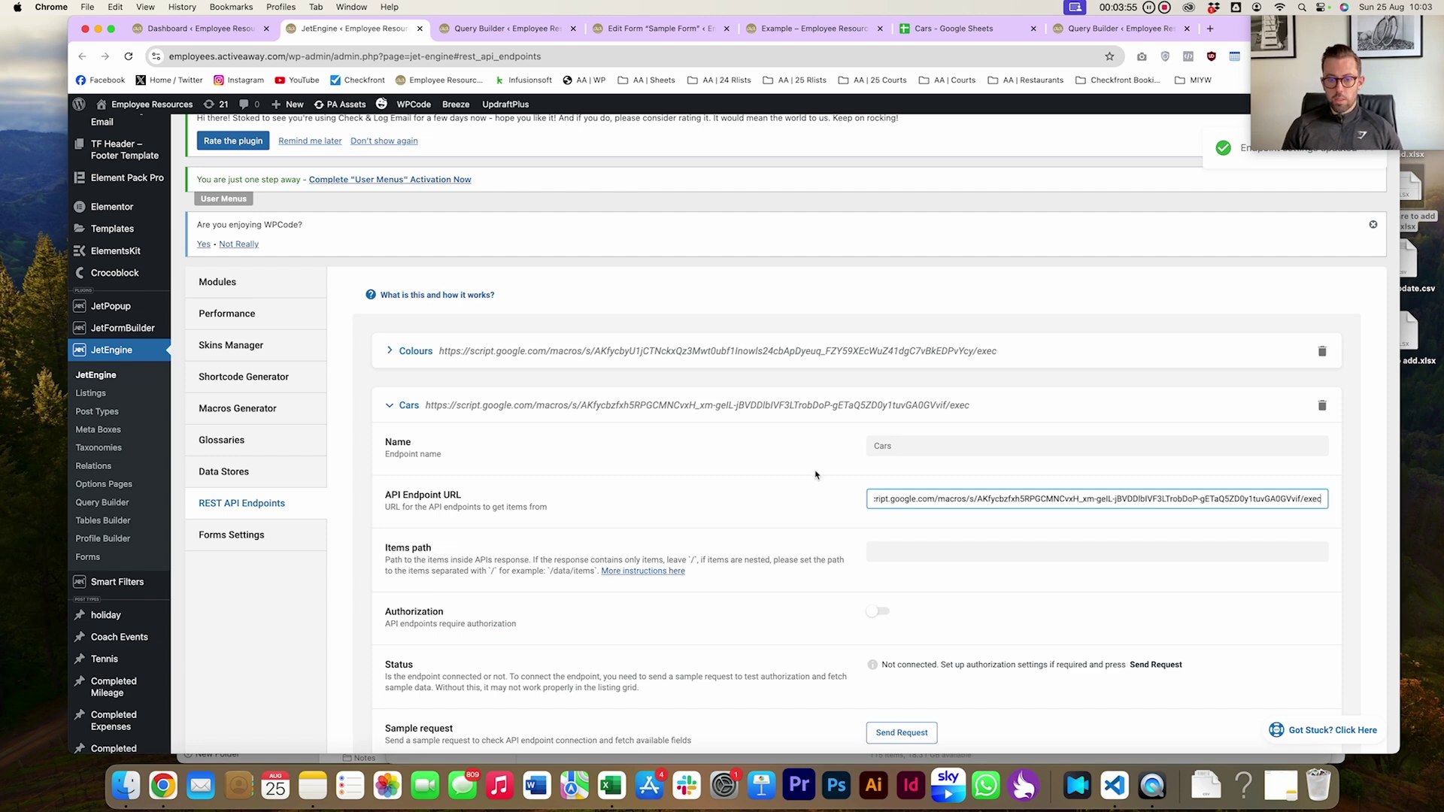
scroll(890, 485, down, 2)
click(891, 485)
text(/)
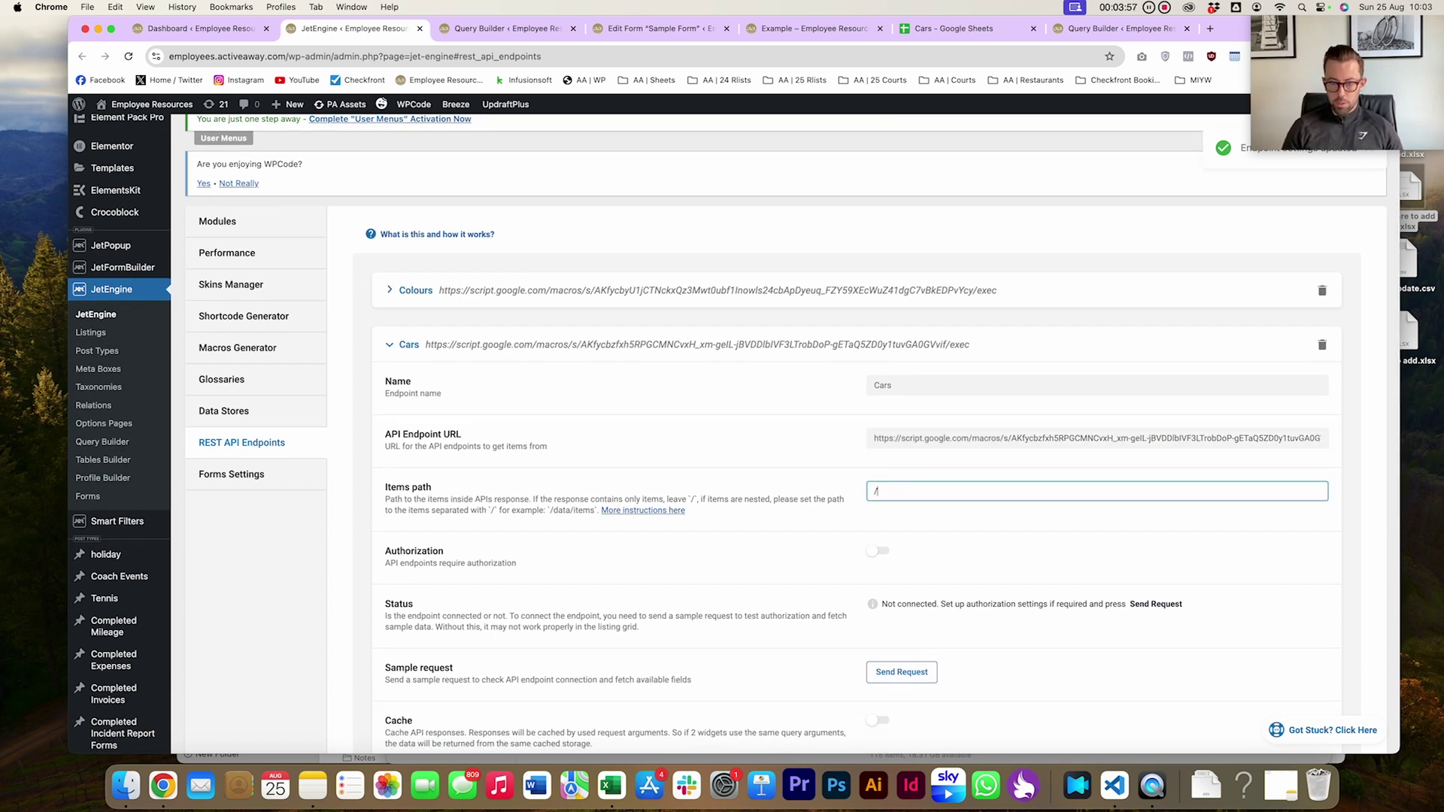
Send a sample request to connect the Cars endpoint, then save it
scroll(681, 487, down, 2)
scroll(677, 488, down, 2)
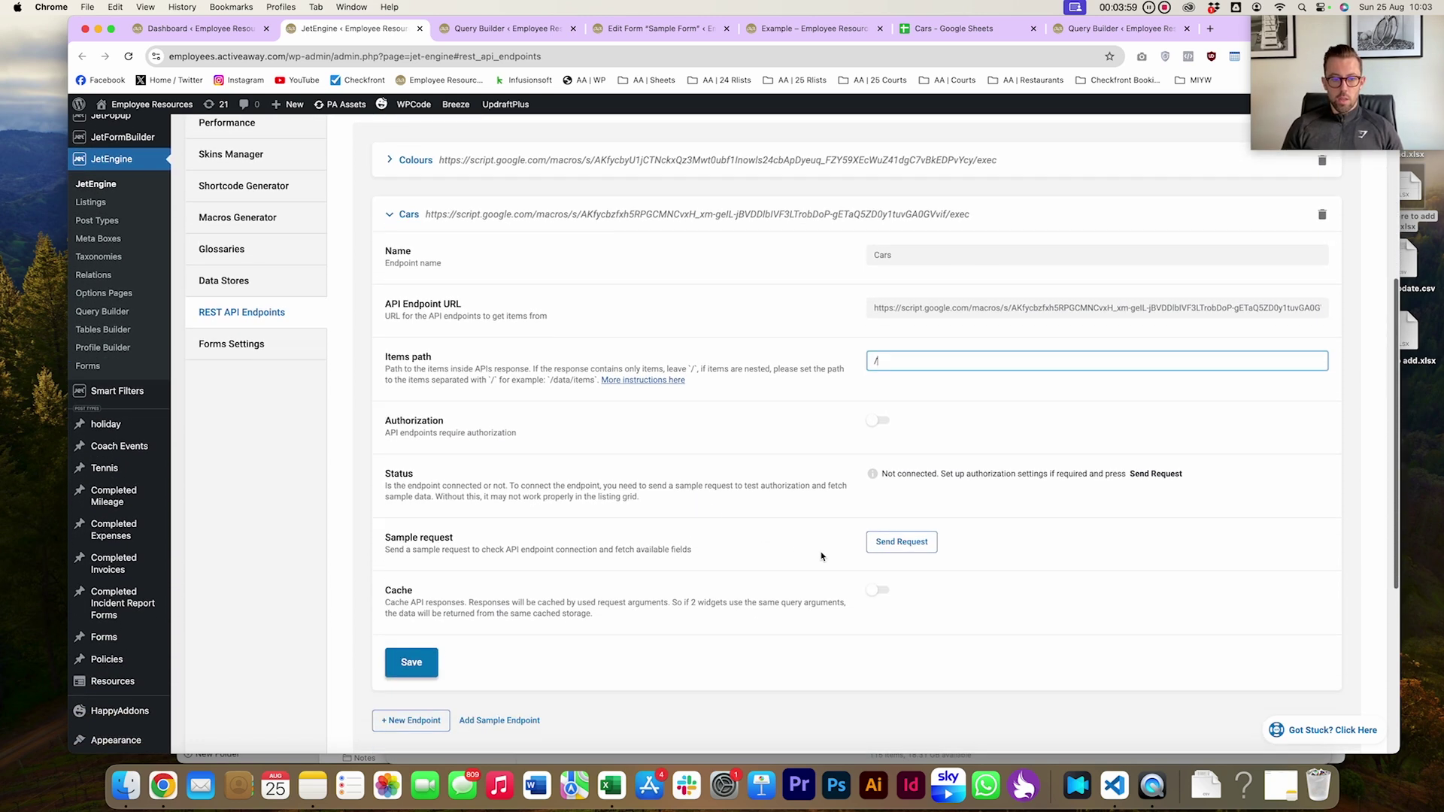
click(900, 542)
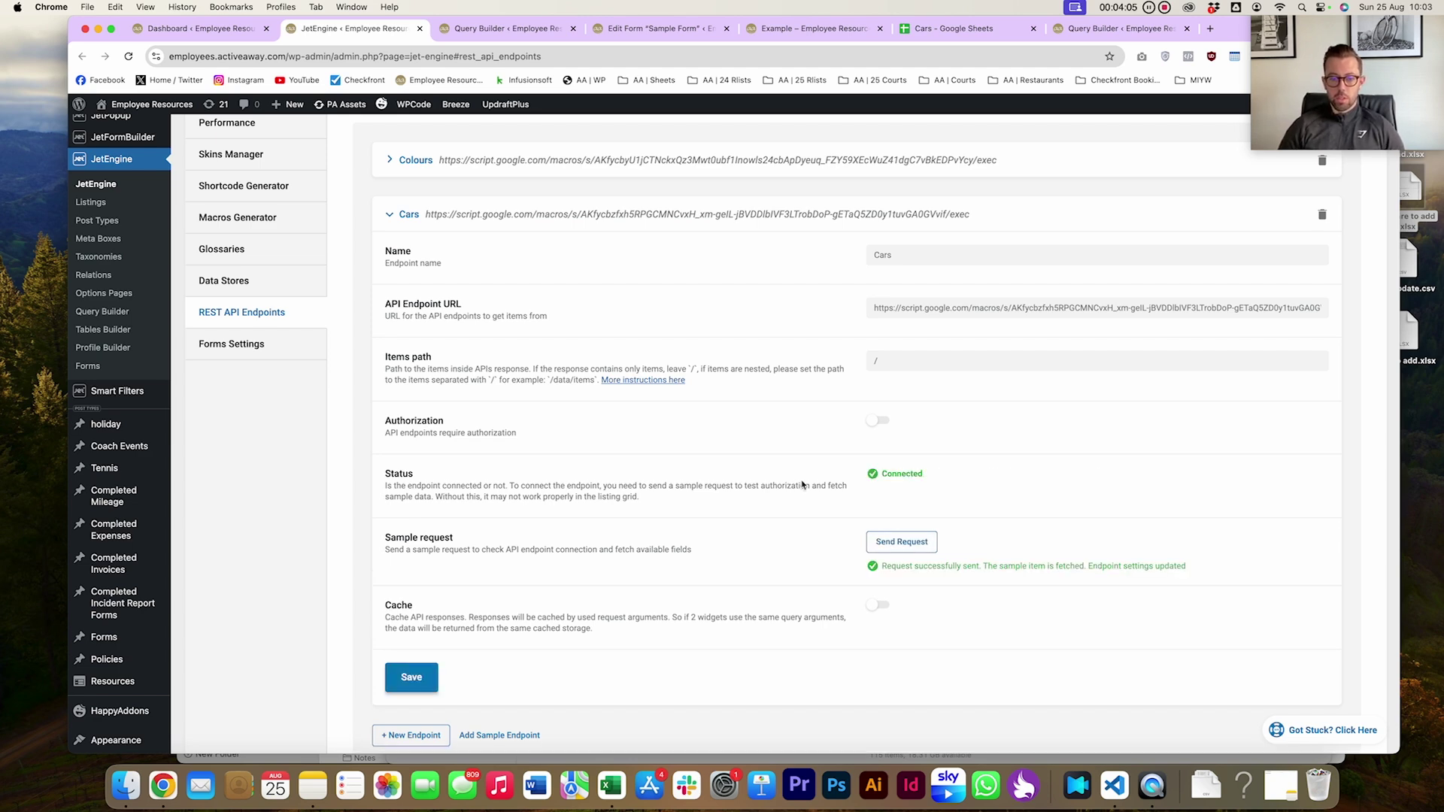
click(421, 675)
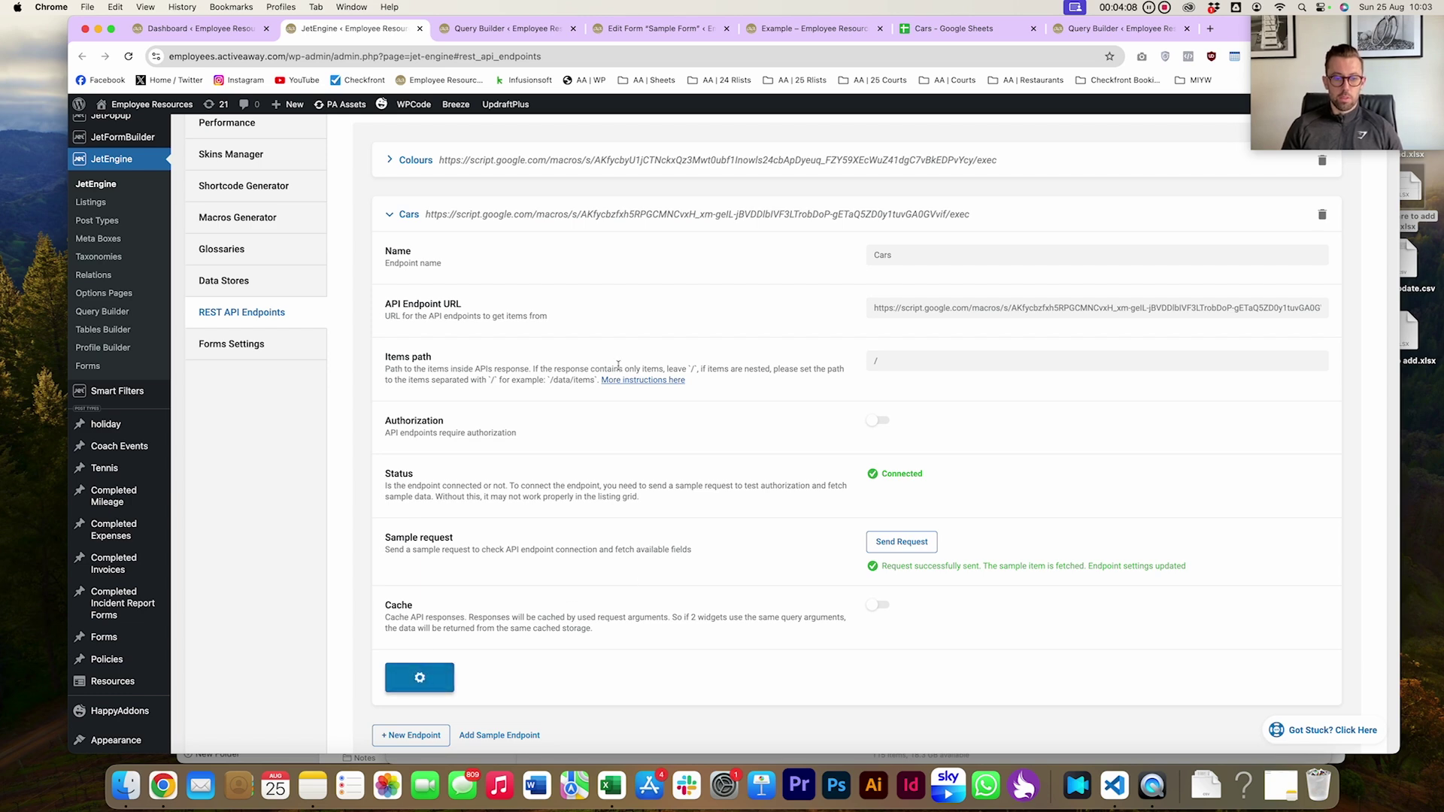
click(410, 216)
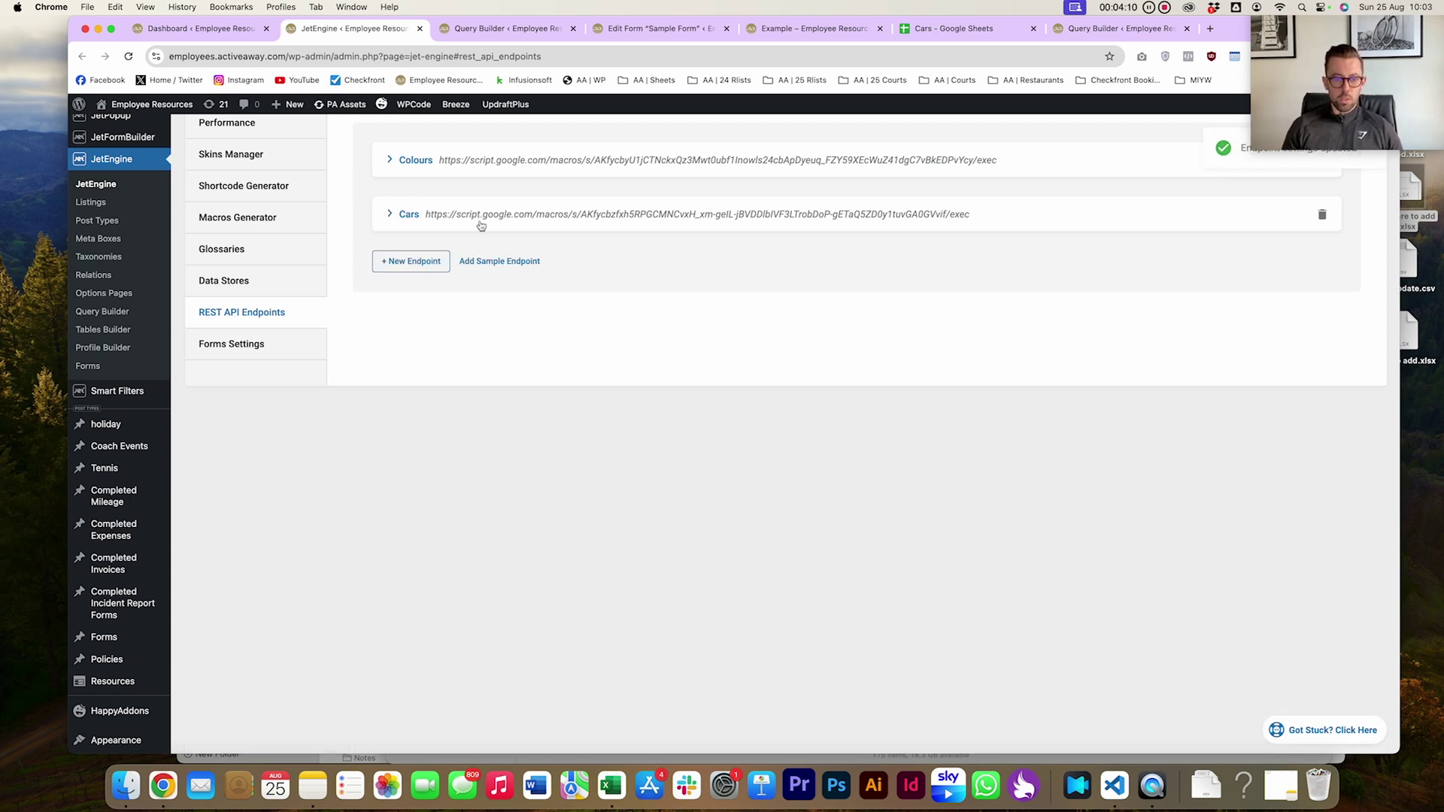
Start a new query in the Query Builder named Cars
click(108, 318)
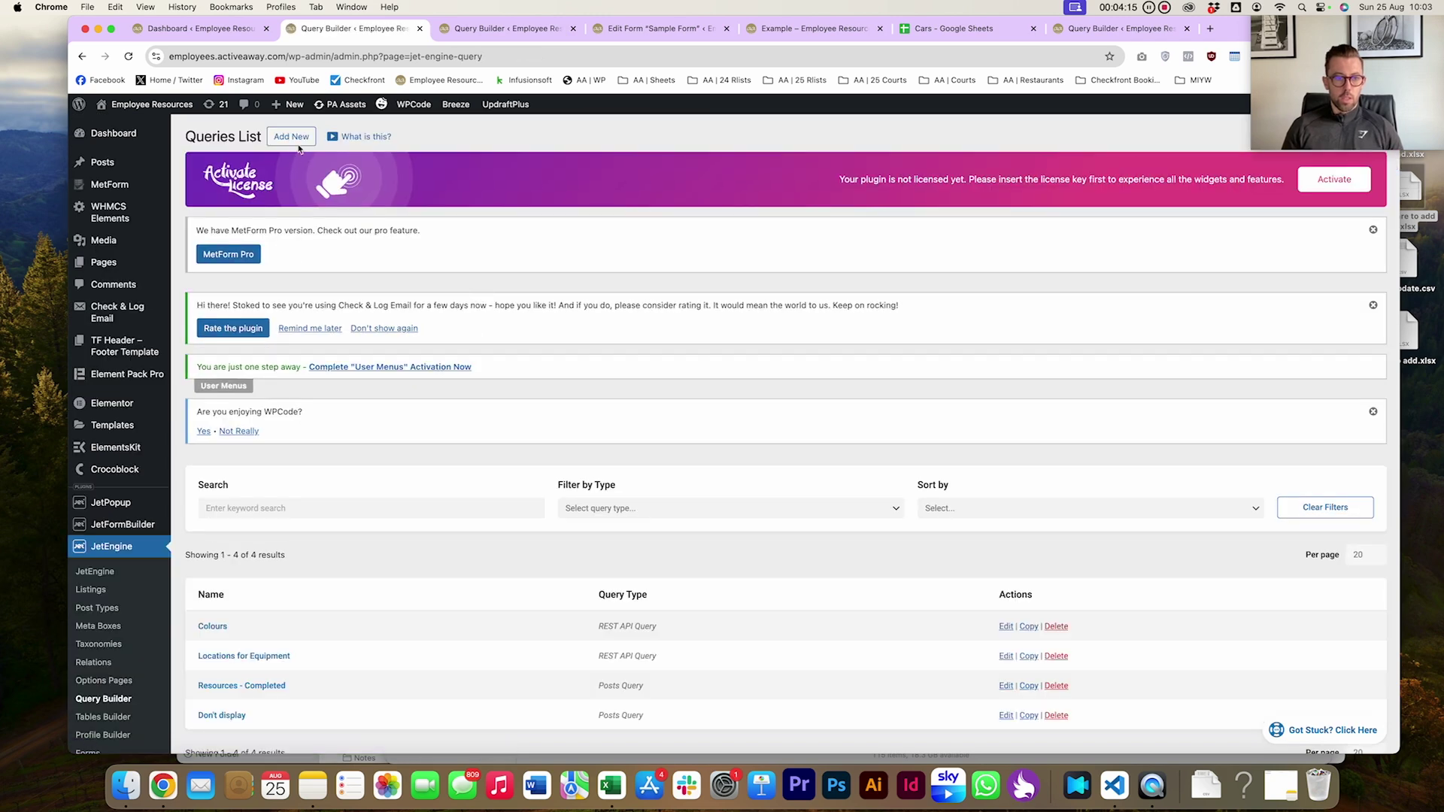
click(301, 137)
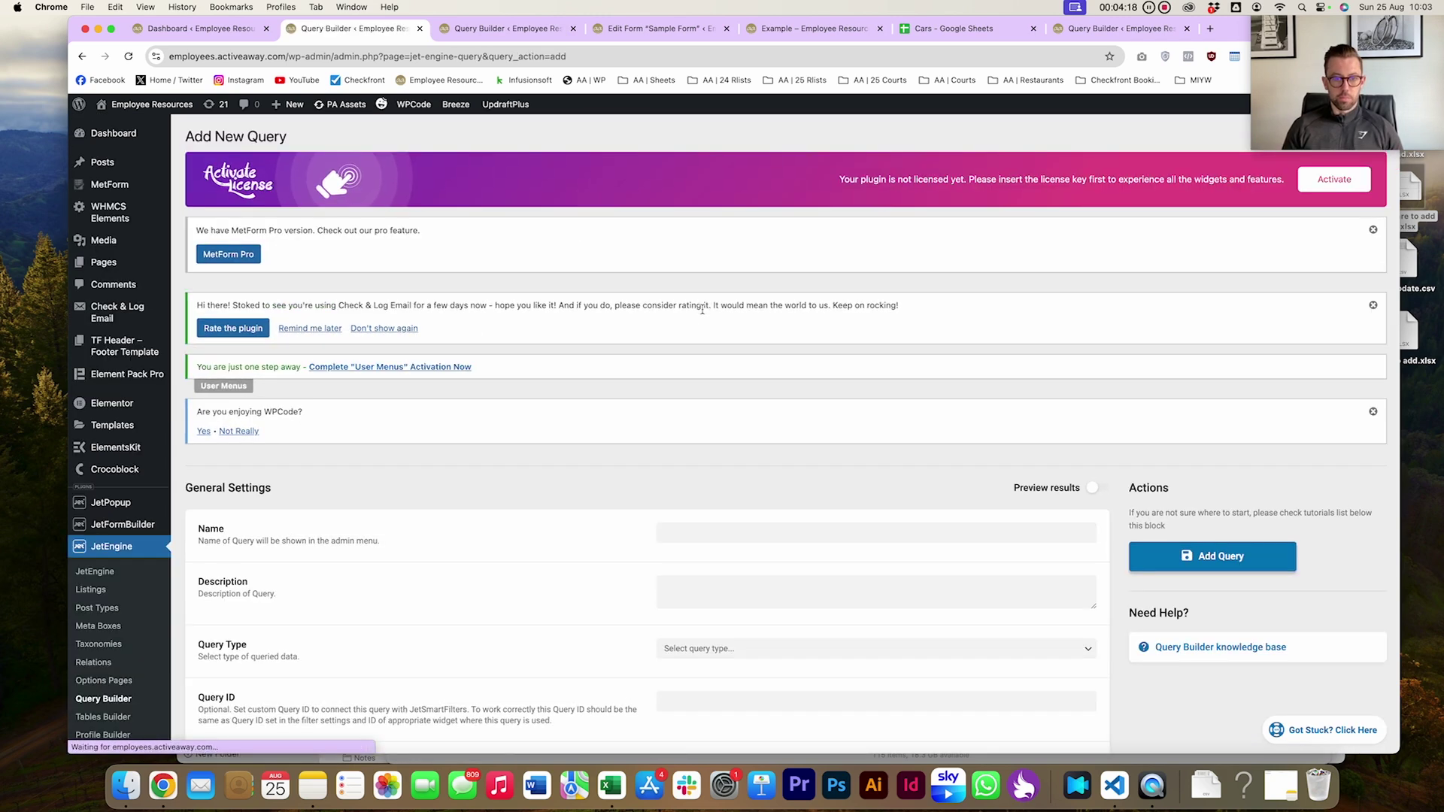
scroll(696, 358, down, 3)
click(688, 410)
text(Ca)
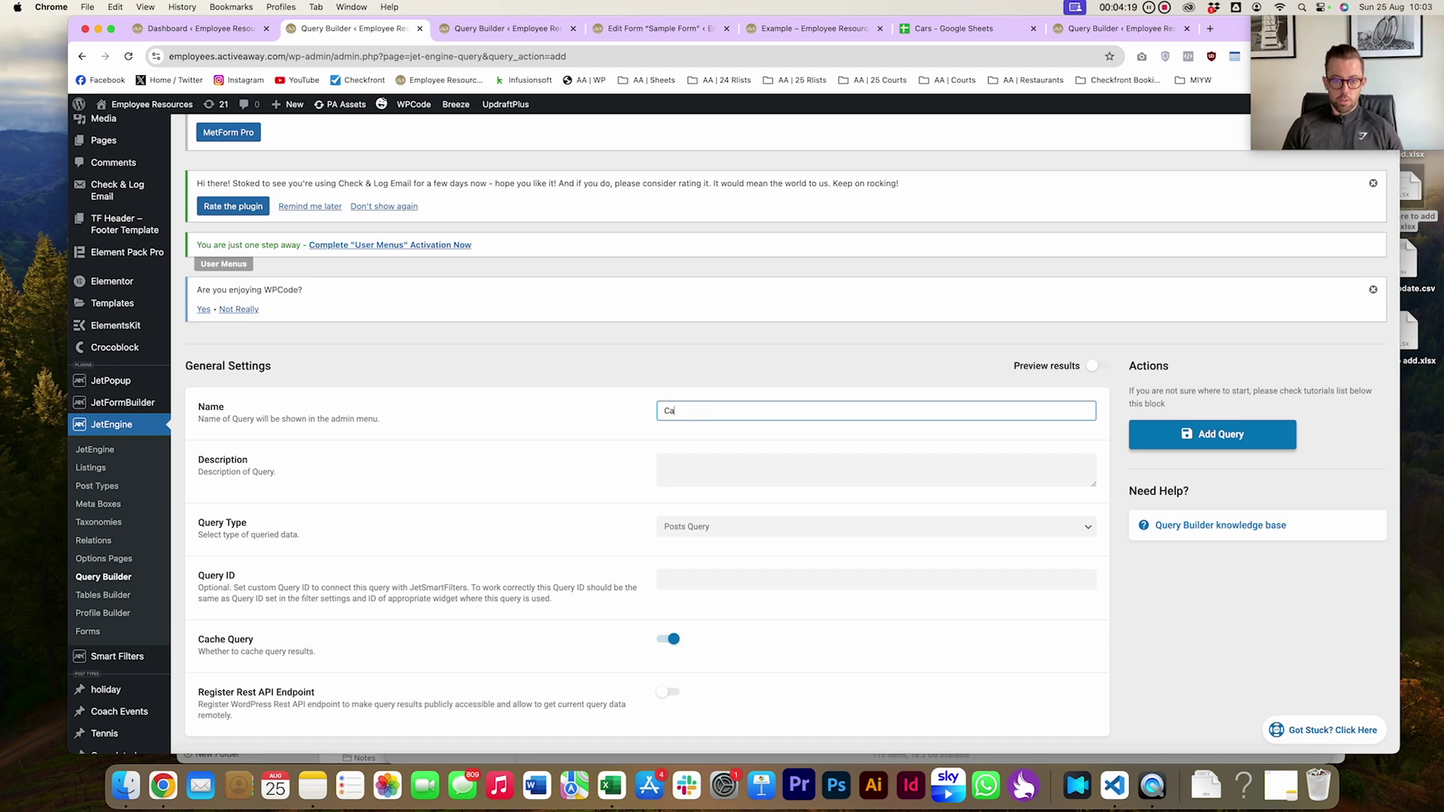
text(rs)
key(Tab)
scroll(693, 400, down, 4)
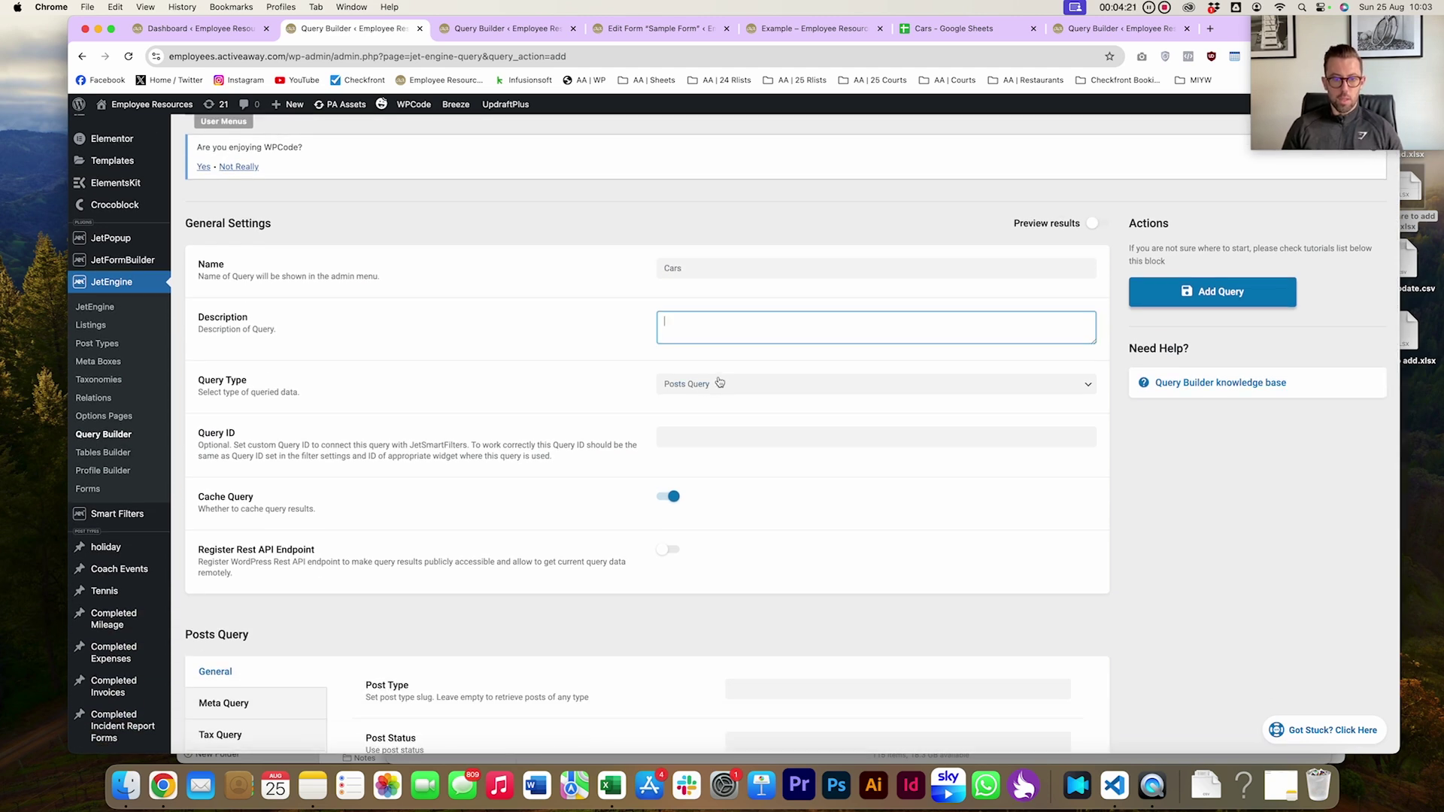
Make it a REST API Query with its own endpoint, sourced from Cars, and save it
click(720, 383)
click(706, 502)
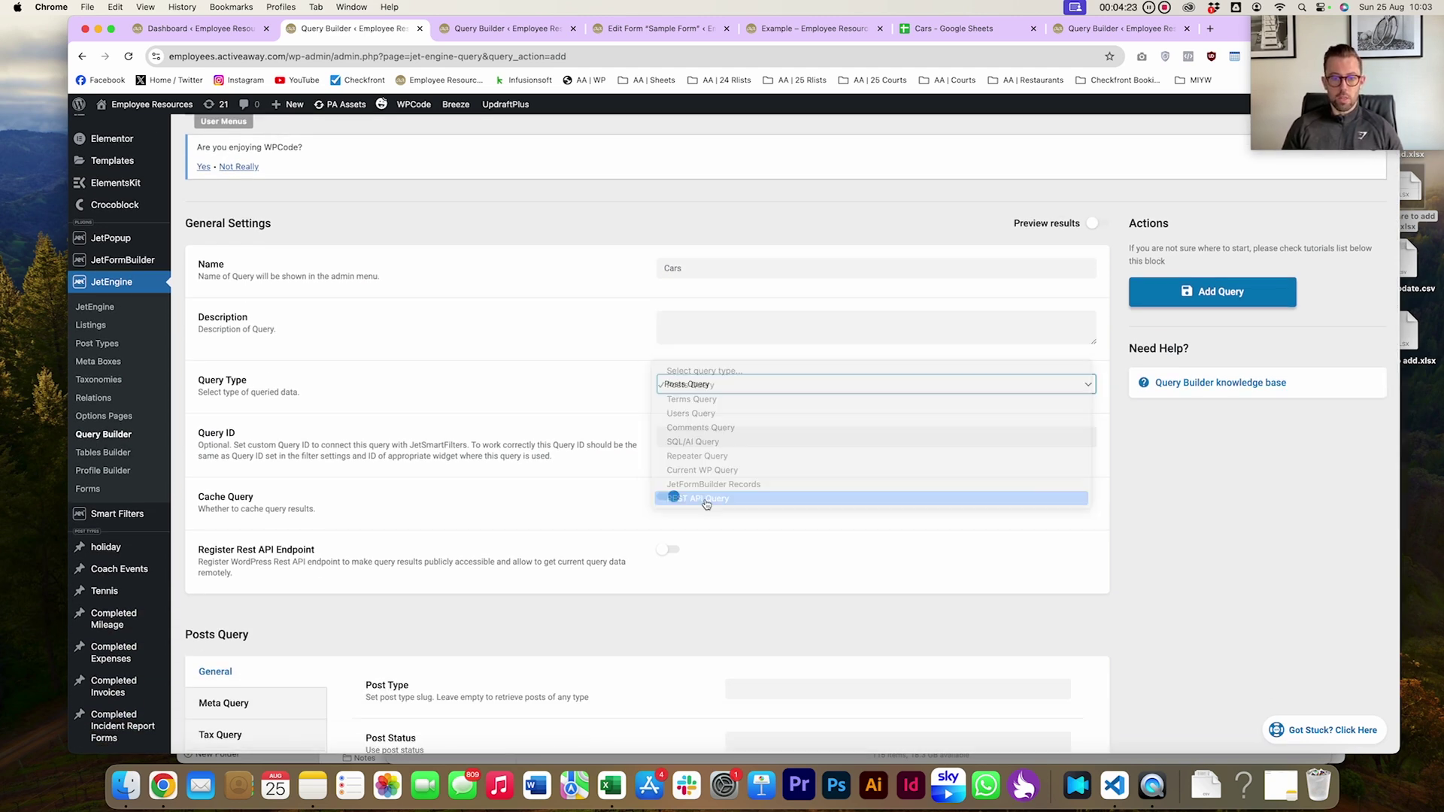
scroll(723, 484, down, 2)
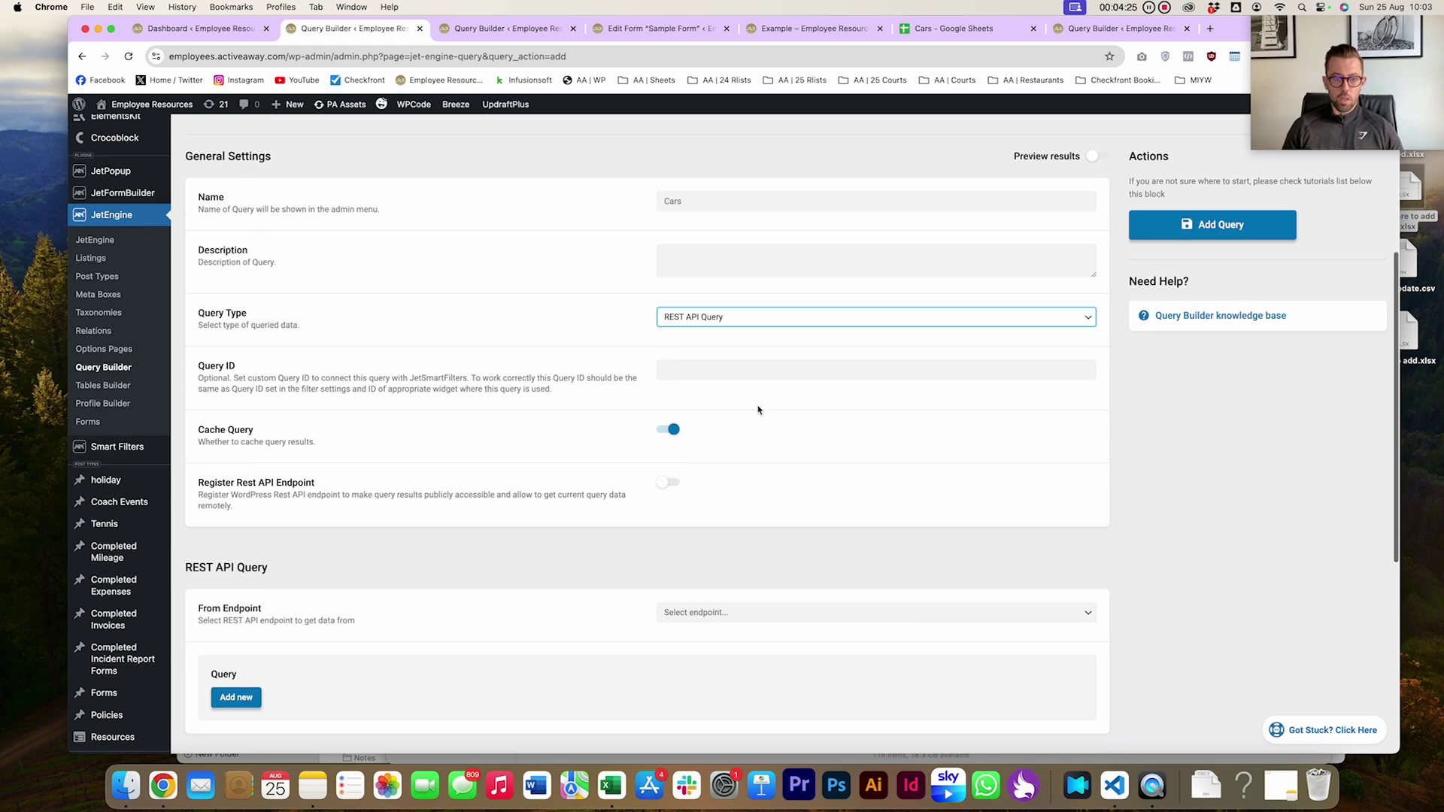
click(670, 483)
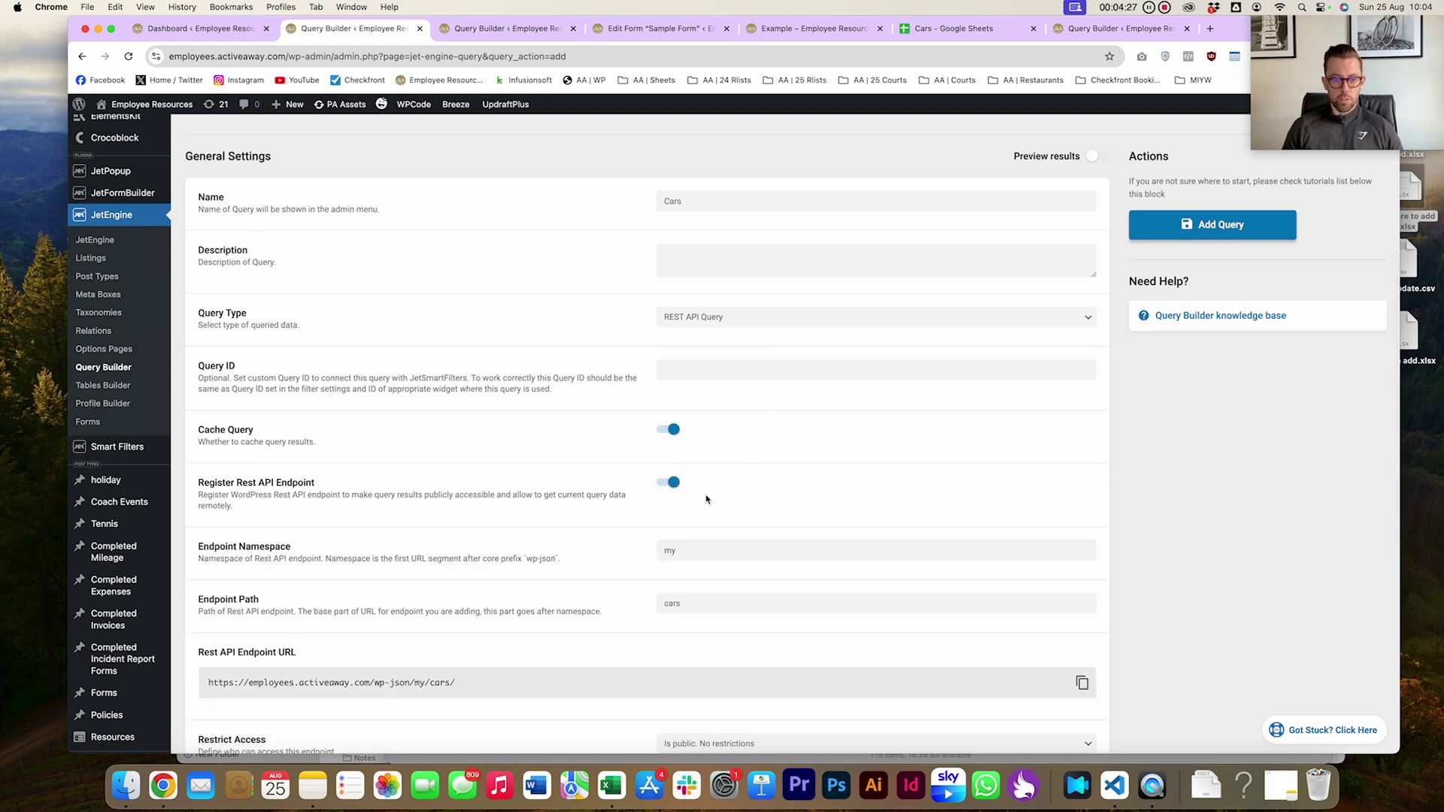
scroll(674, 512, down, 2)
scroll(674, 525, down, 6)
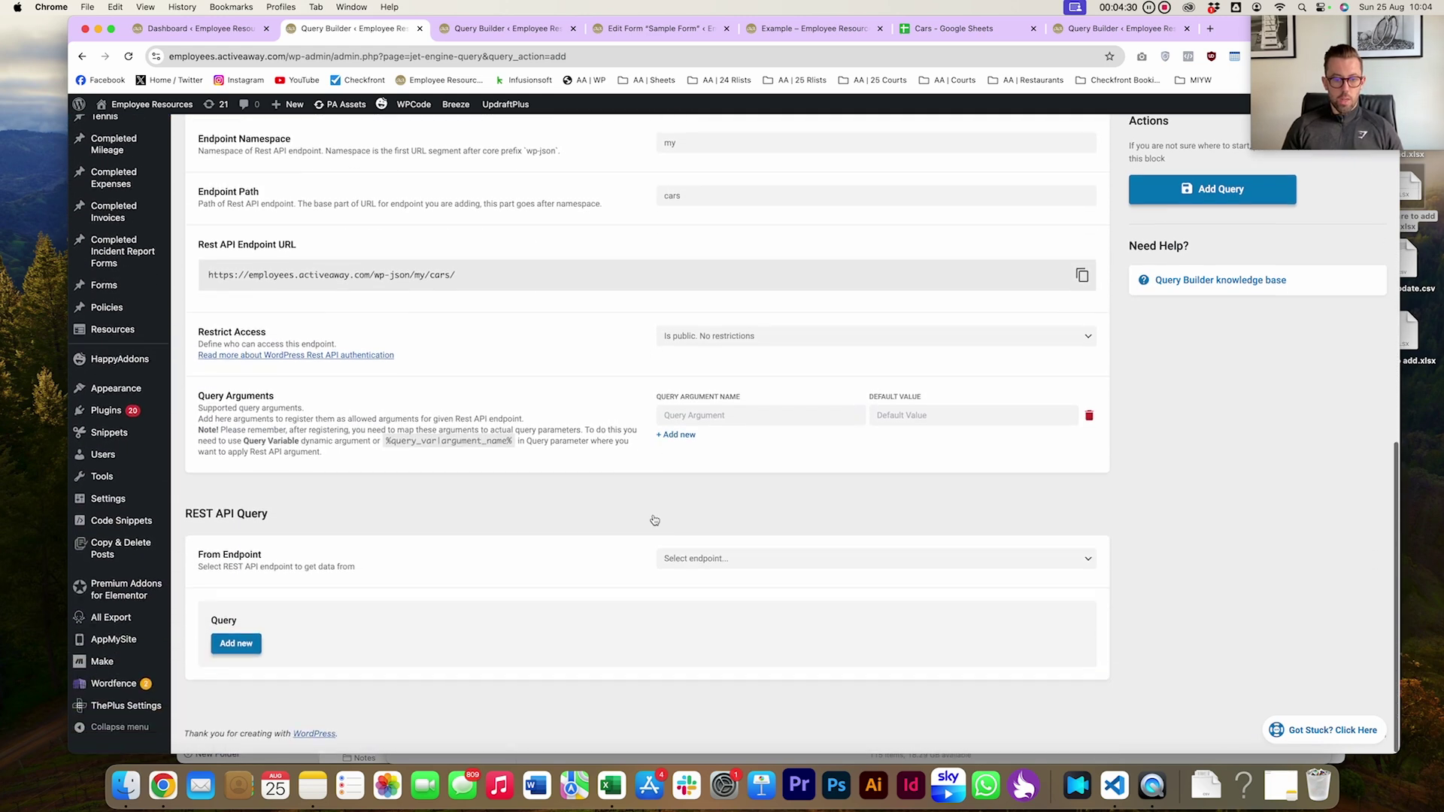
click(712, 568)
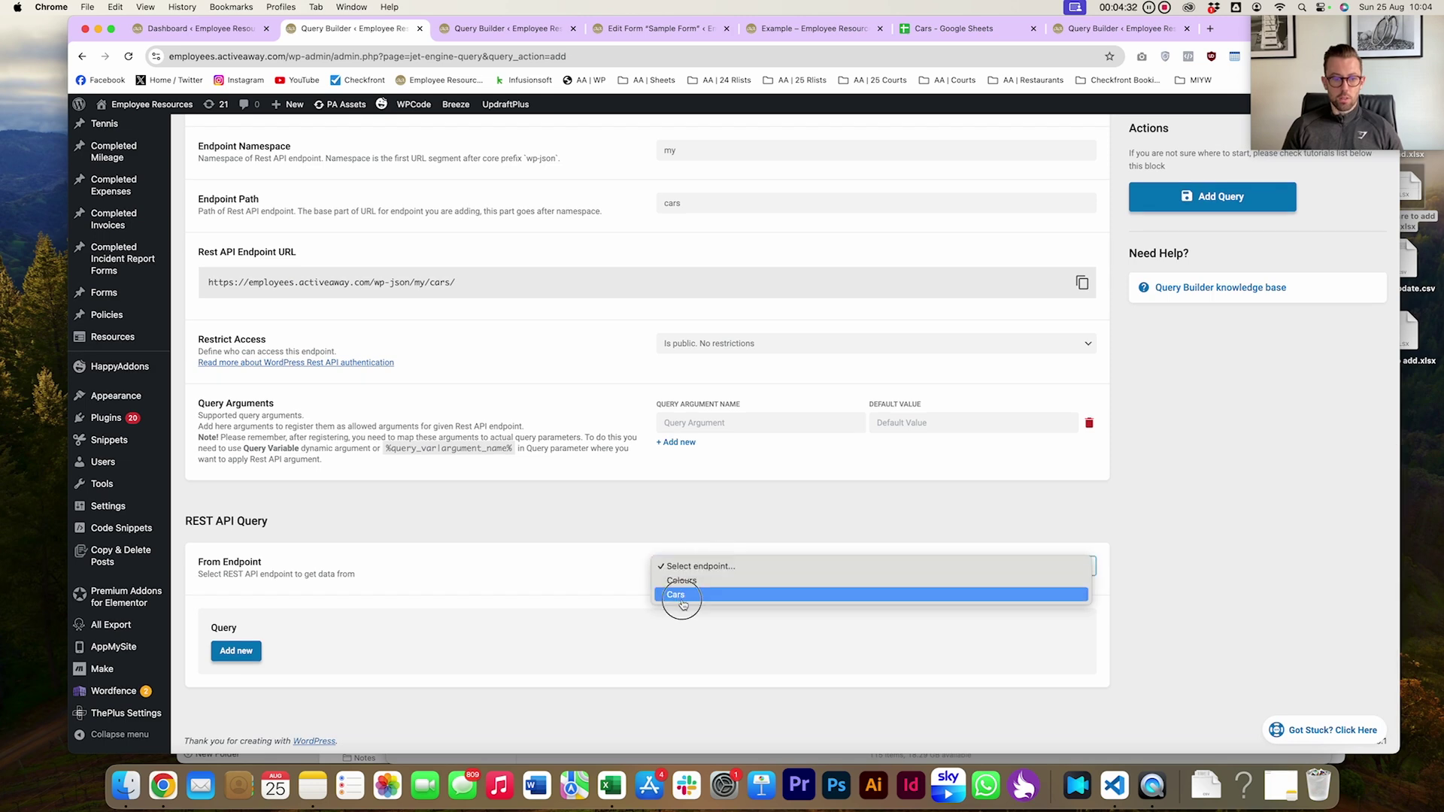
click(677, 595)
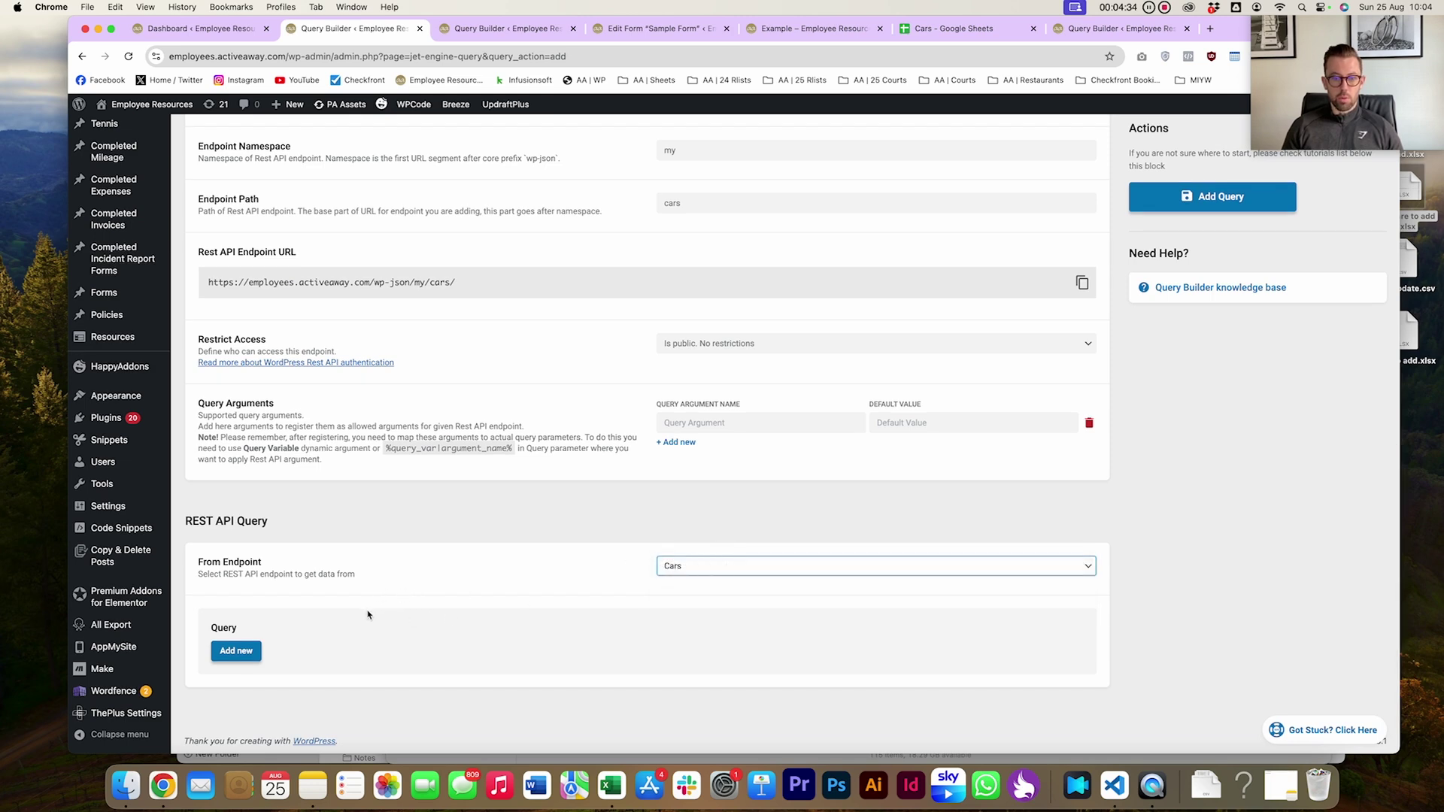
click(1215, 206)
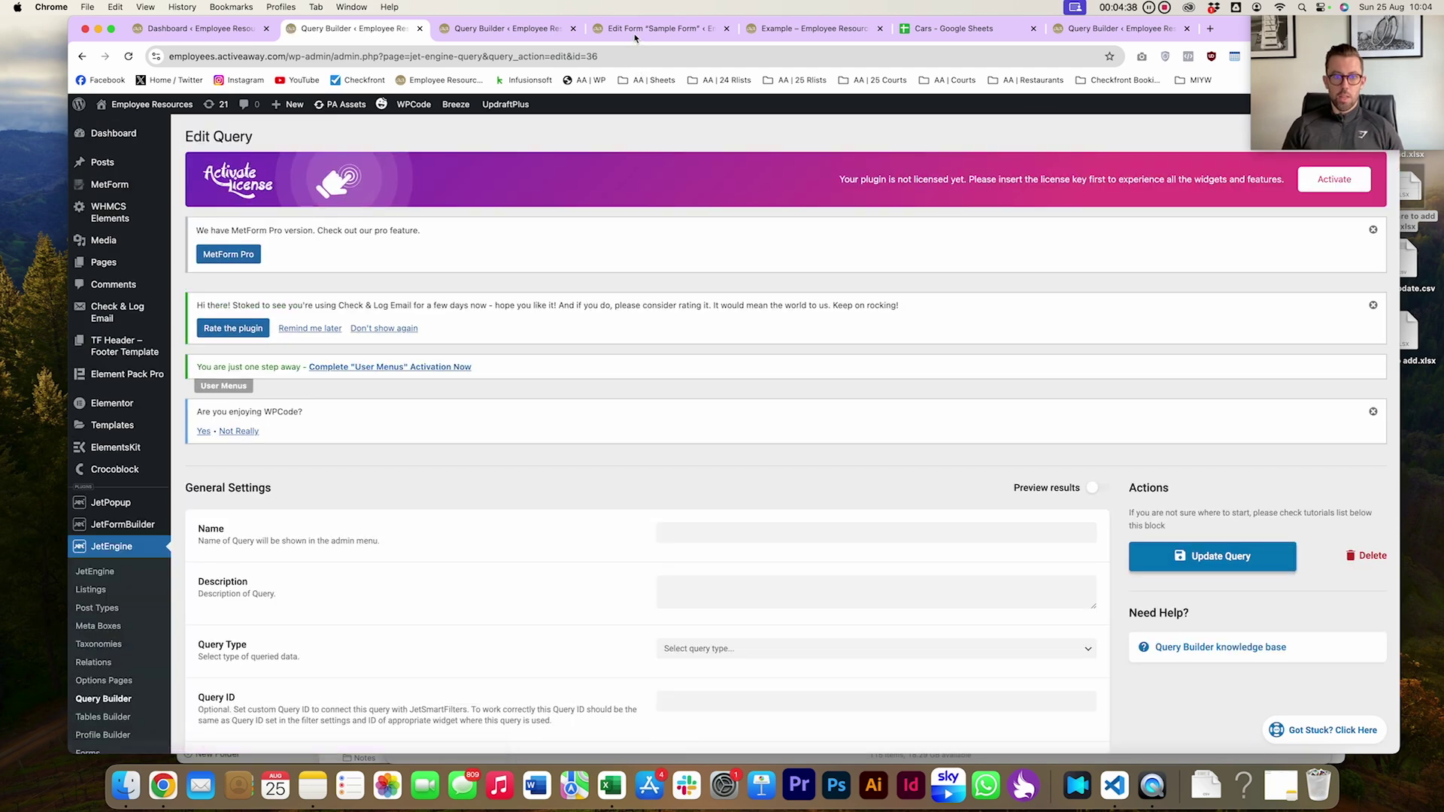
double_click(638, 57)
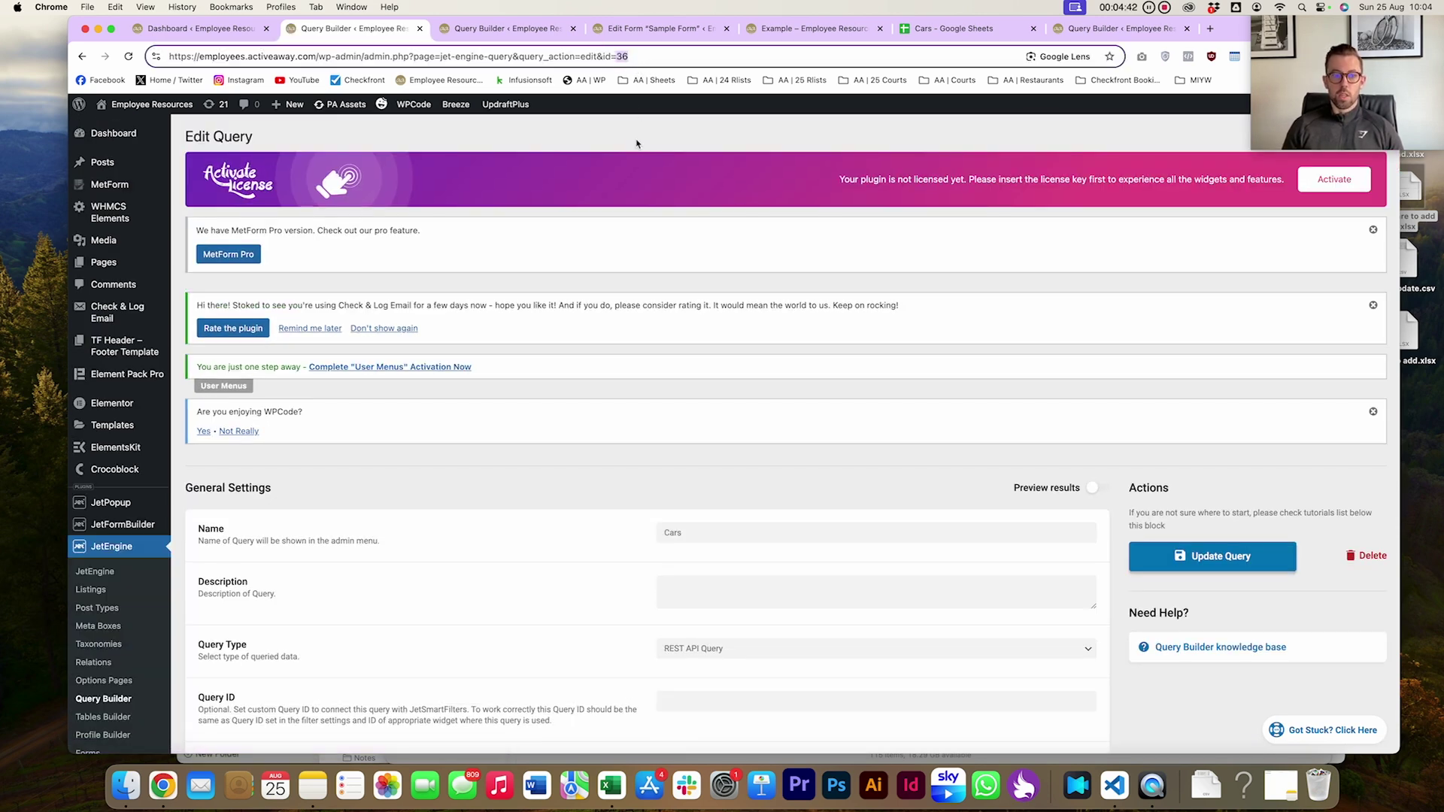
Reload the Sample Form editor page
click(638, 28)
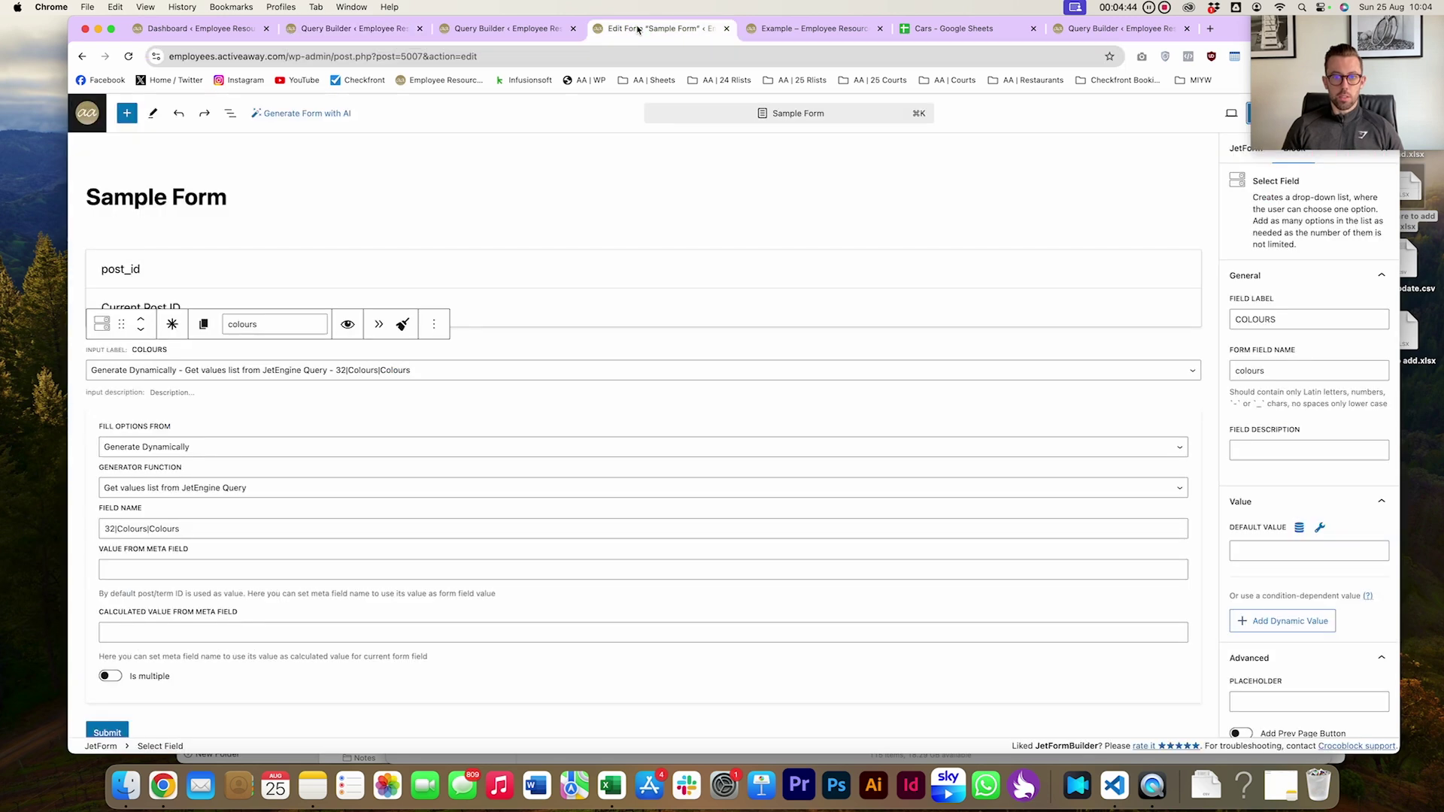
click(605, 57)
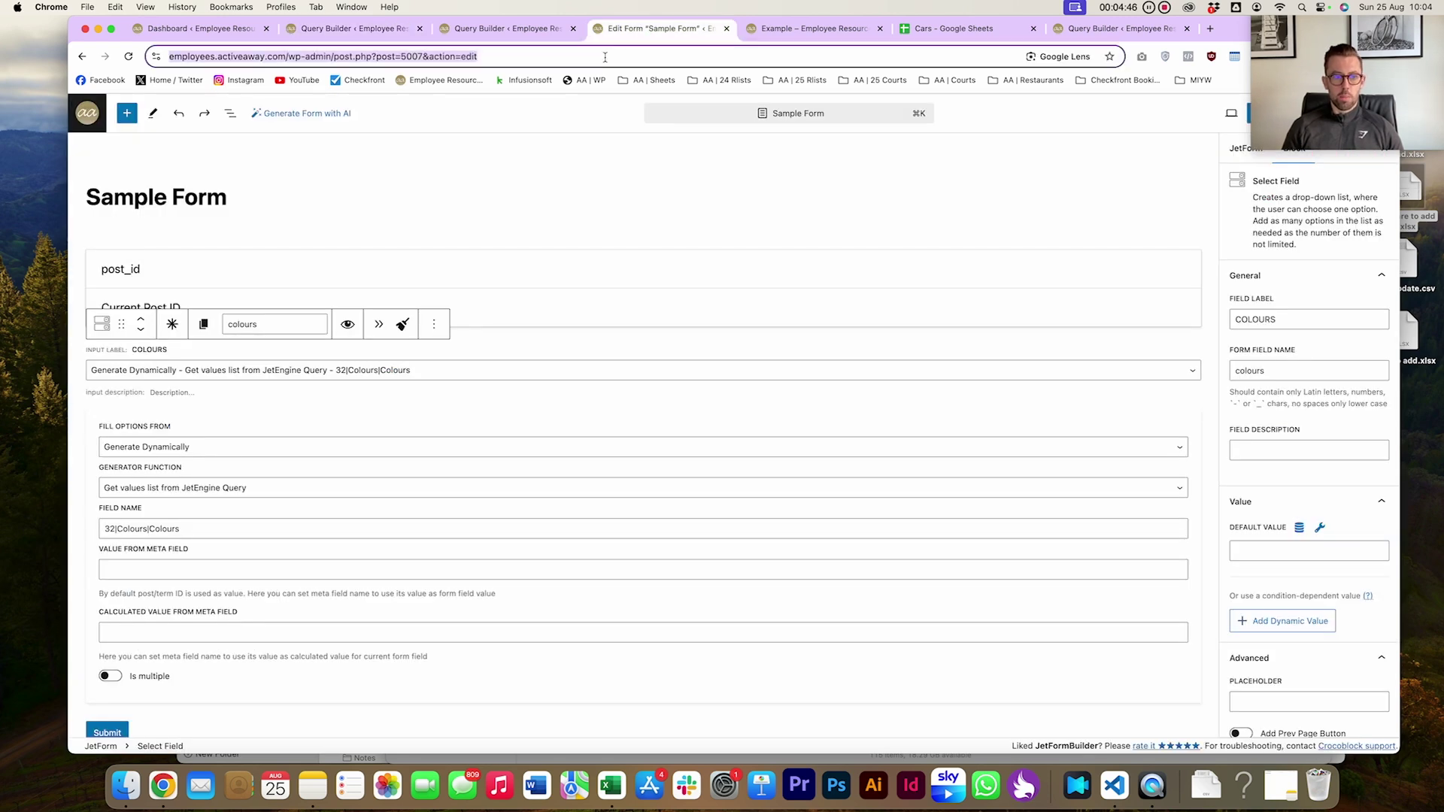
key(Return)
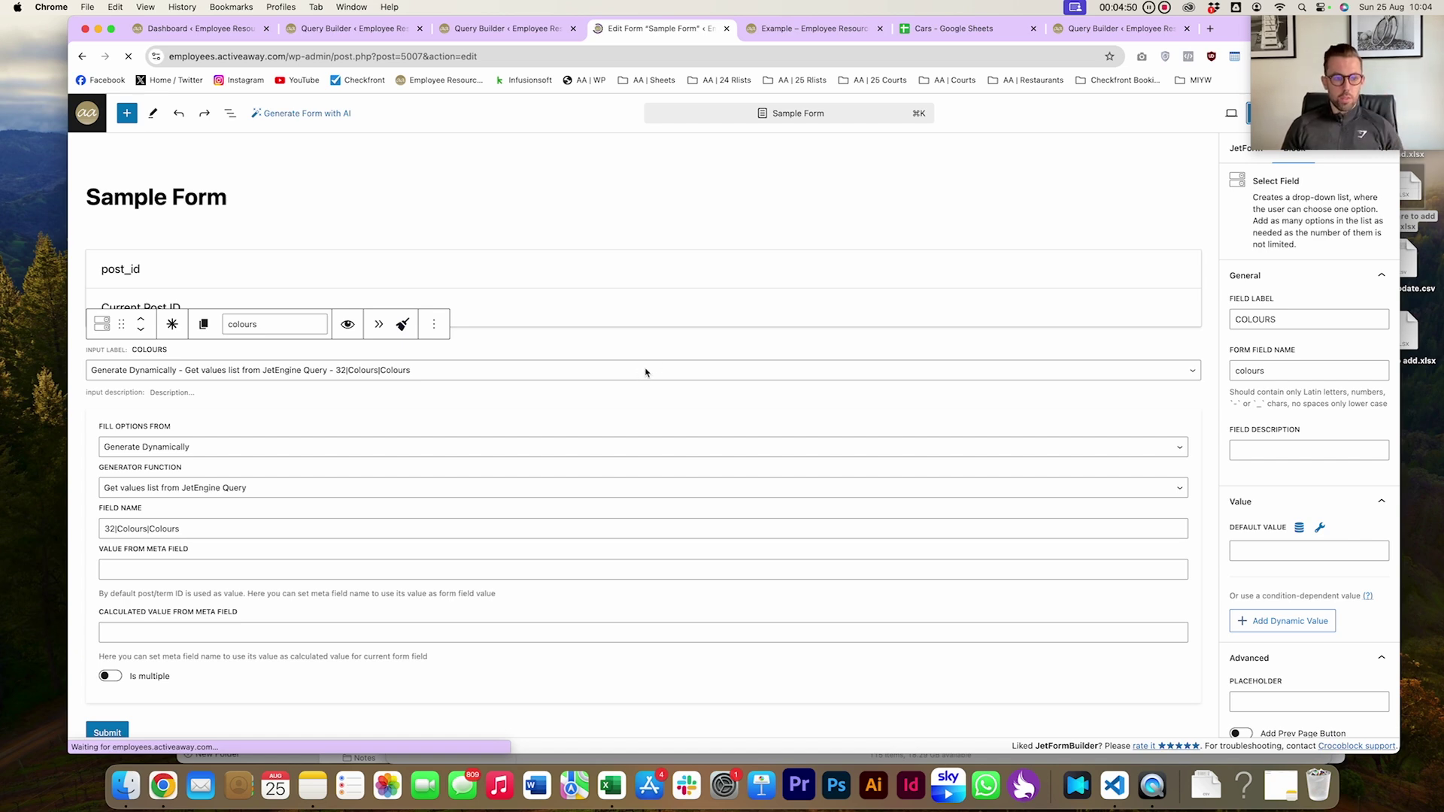
Select the Colours field and highlight its field name value 32|Colours|Colours
click(493, 356)
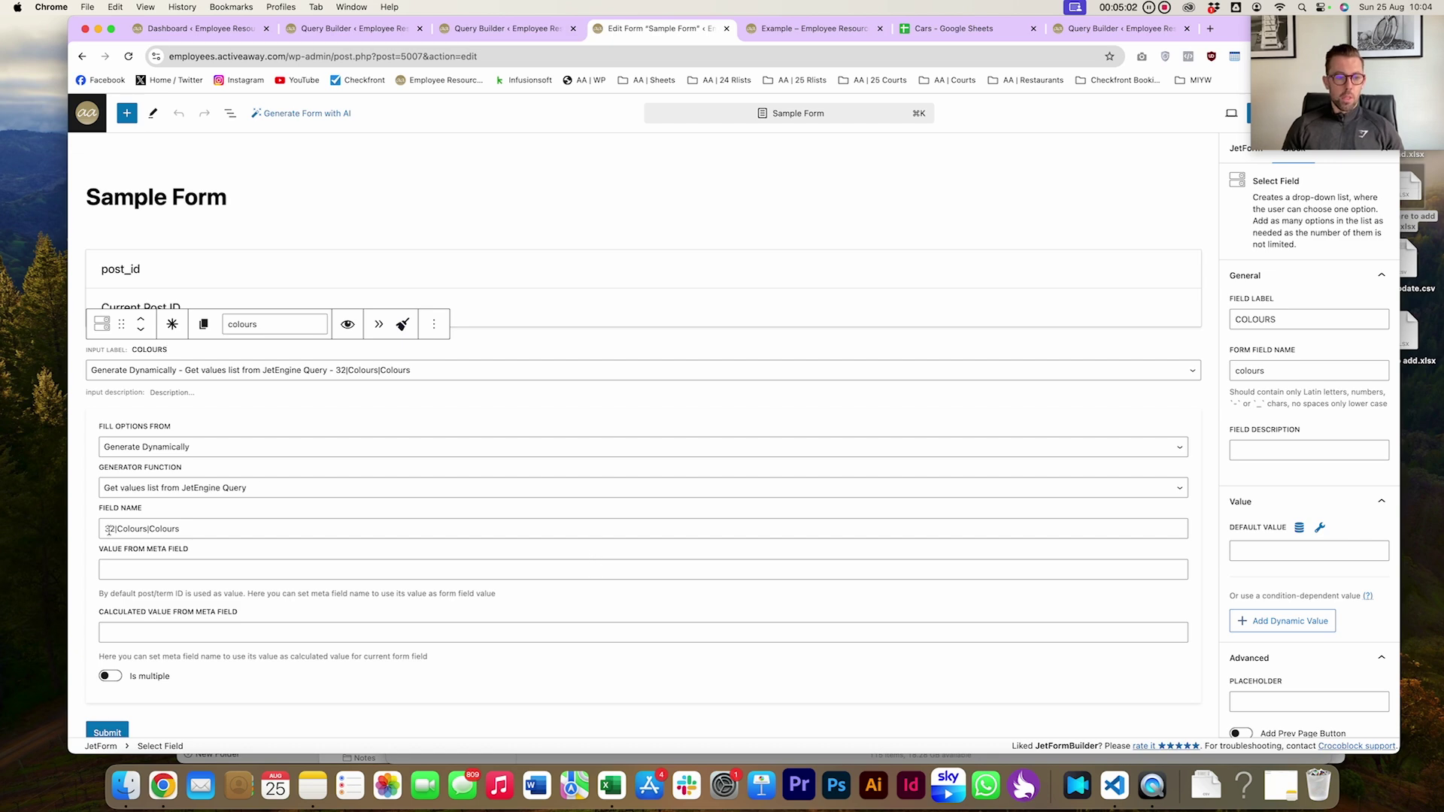
drag(104, 529, 188, 530)
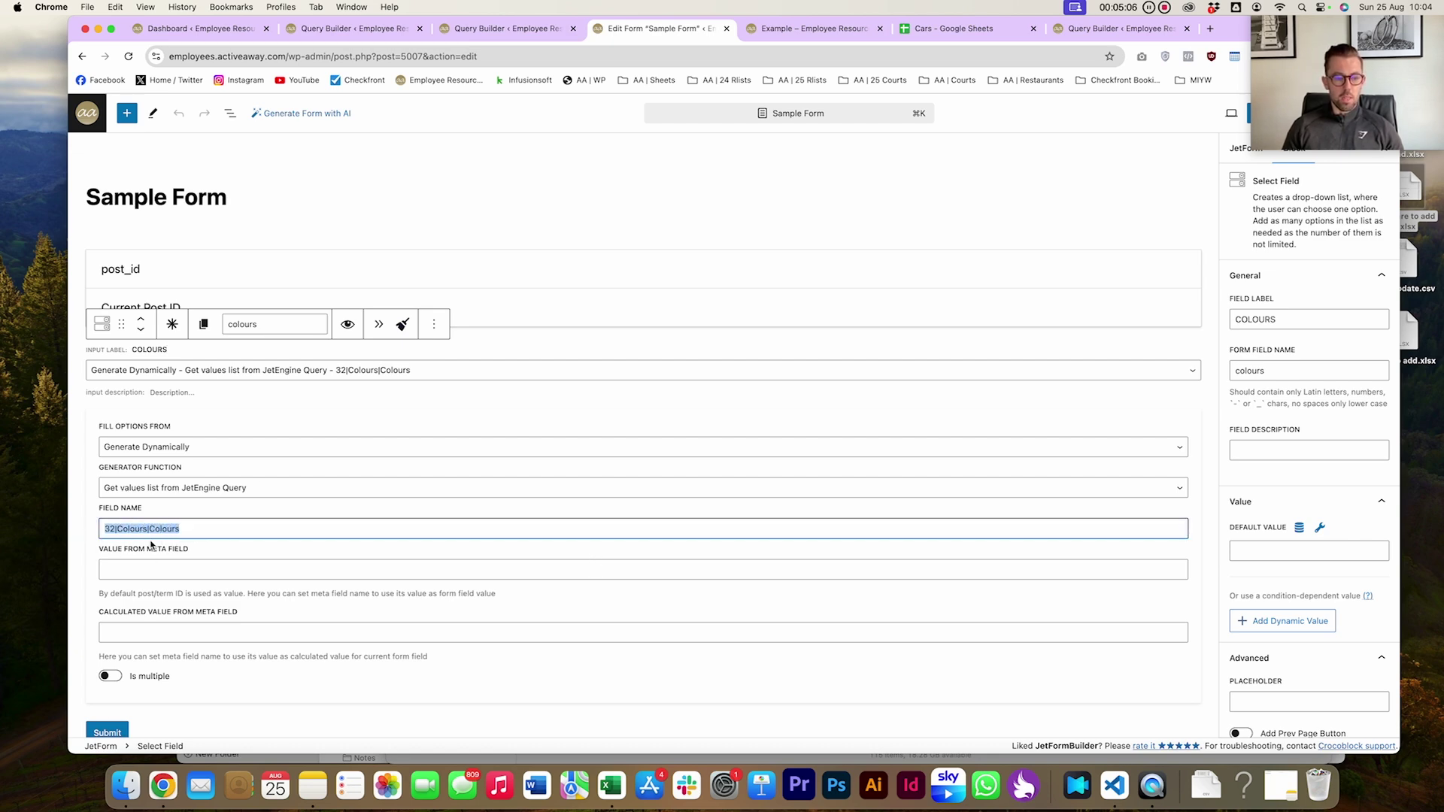
double_click(109, 531)
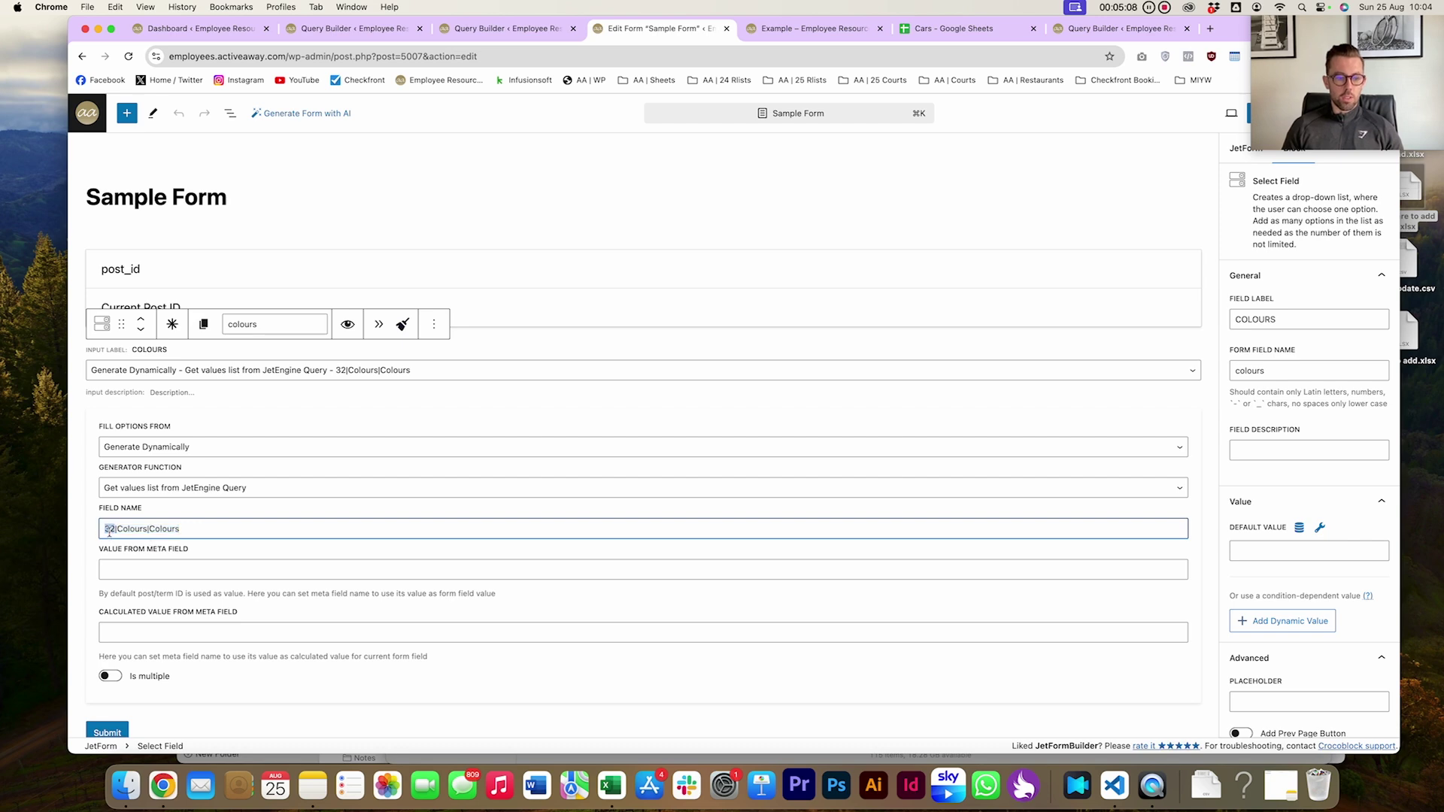
double_click(130, 529)
double_click(164, 531)
double_click(129, 529)
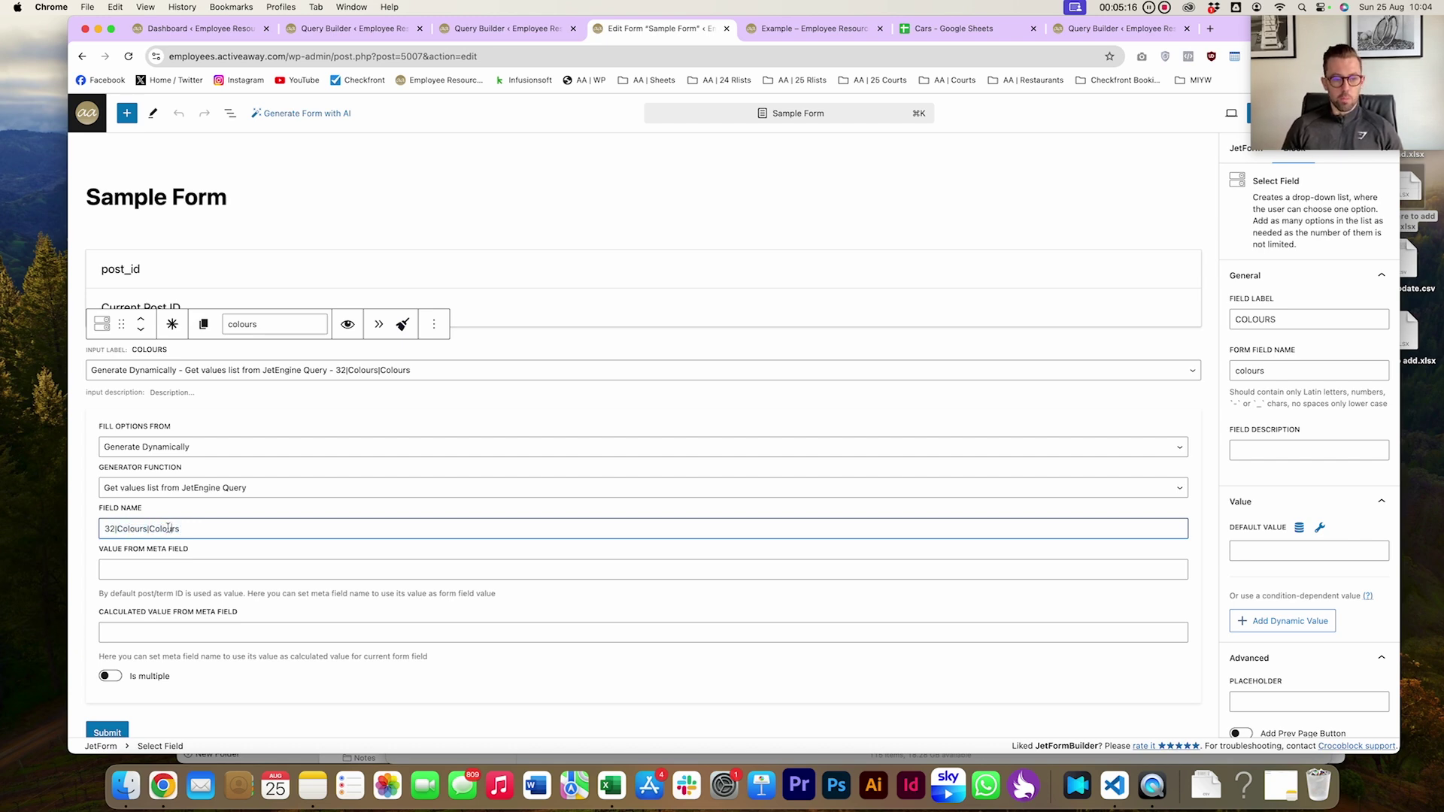
double_click(164, 530)
double_click(121, 530)
double_click(178, 529)
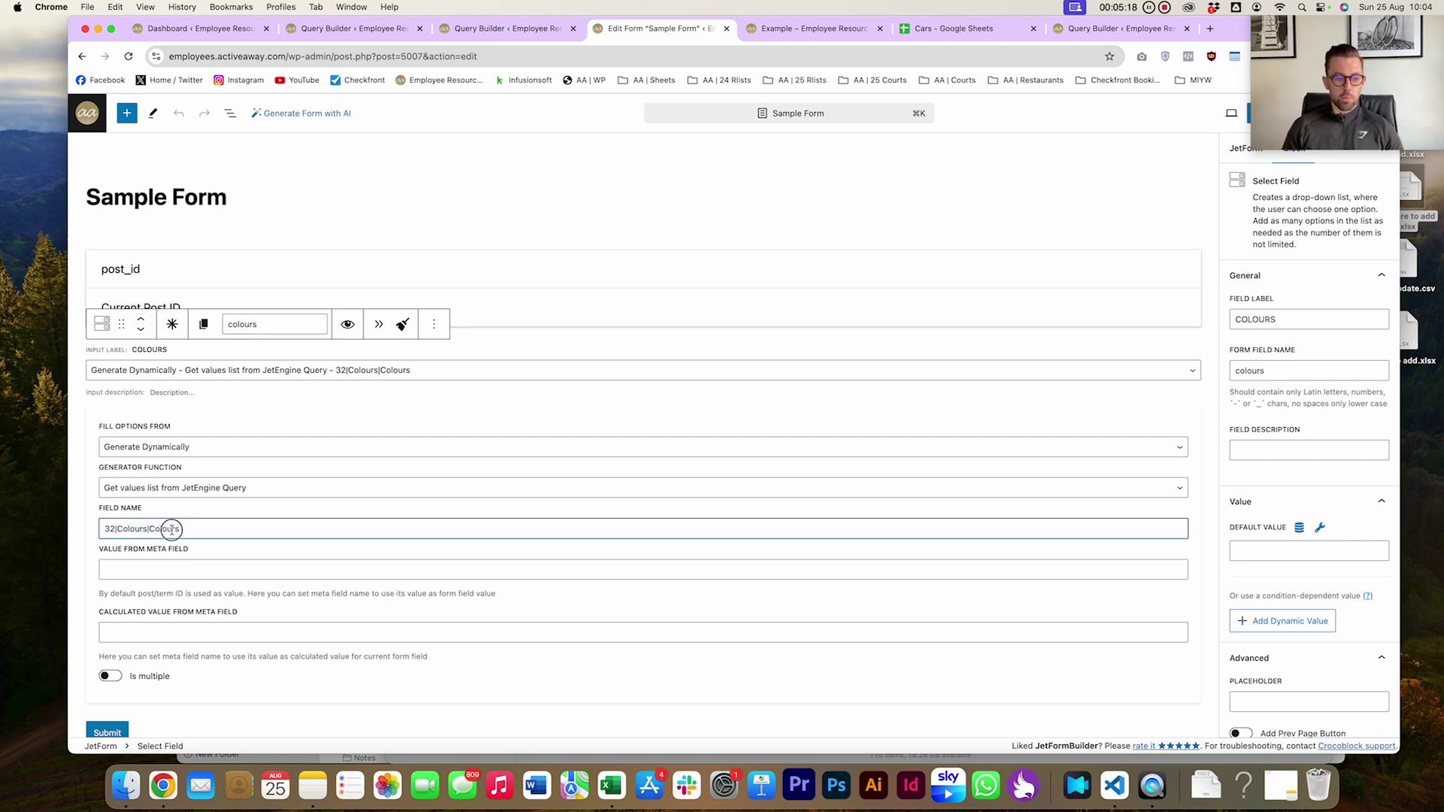
double_click(139, 531)
triple_click(177, 529)
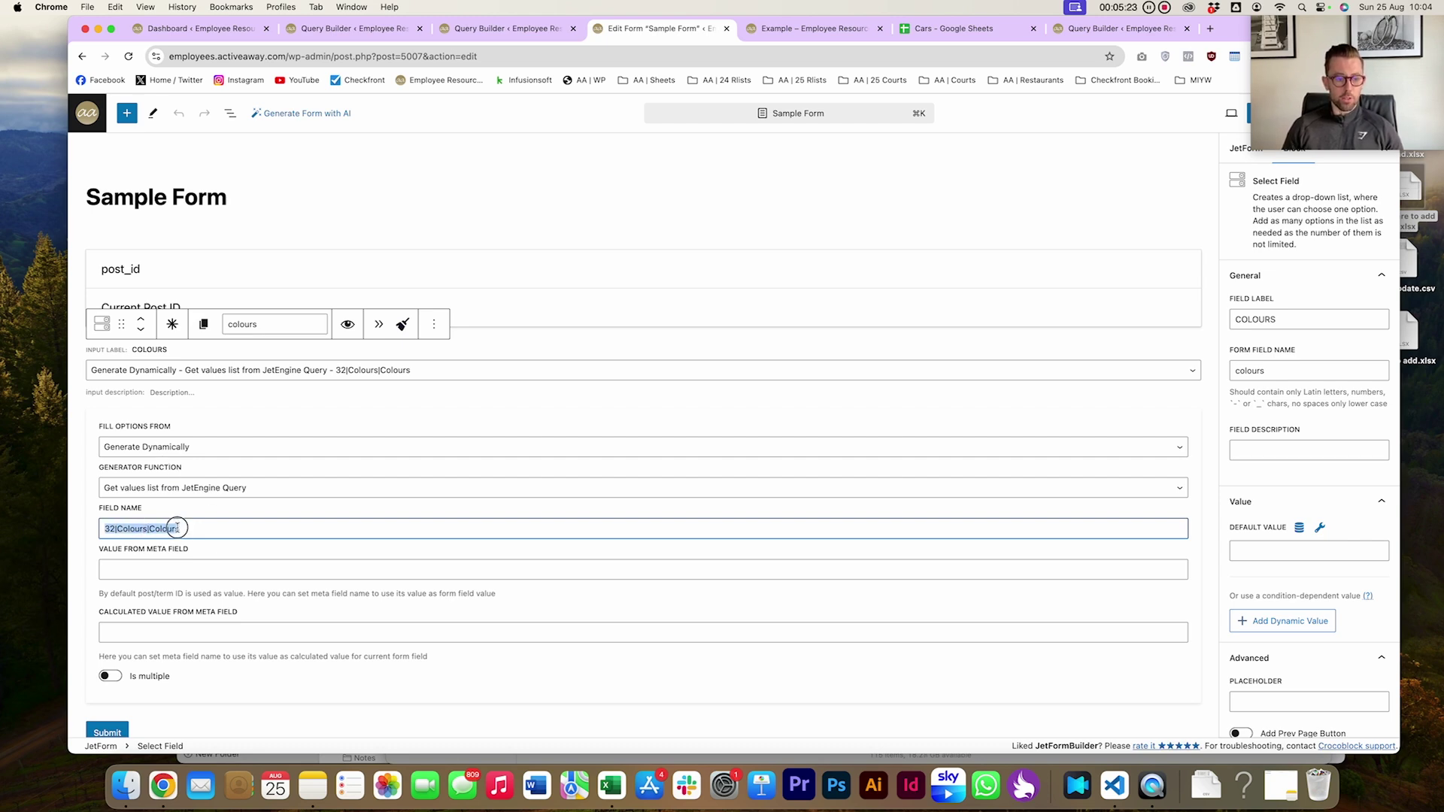
Delete the Colours select field, leaving post_id and Submit
click(433, 325)
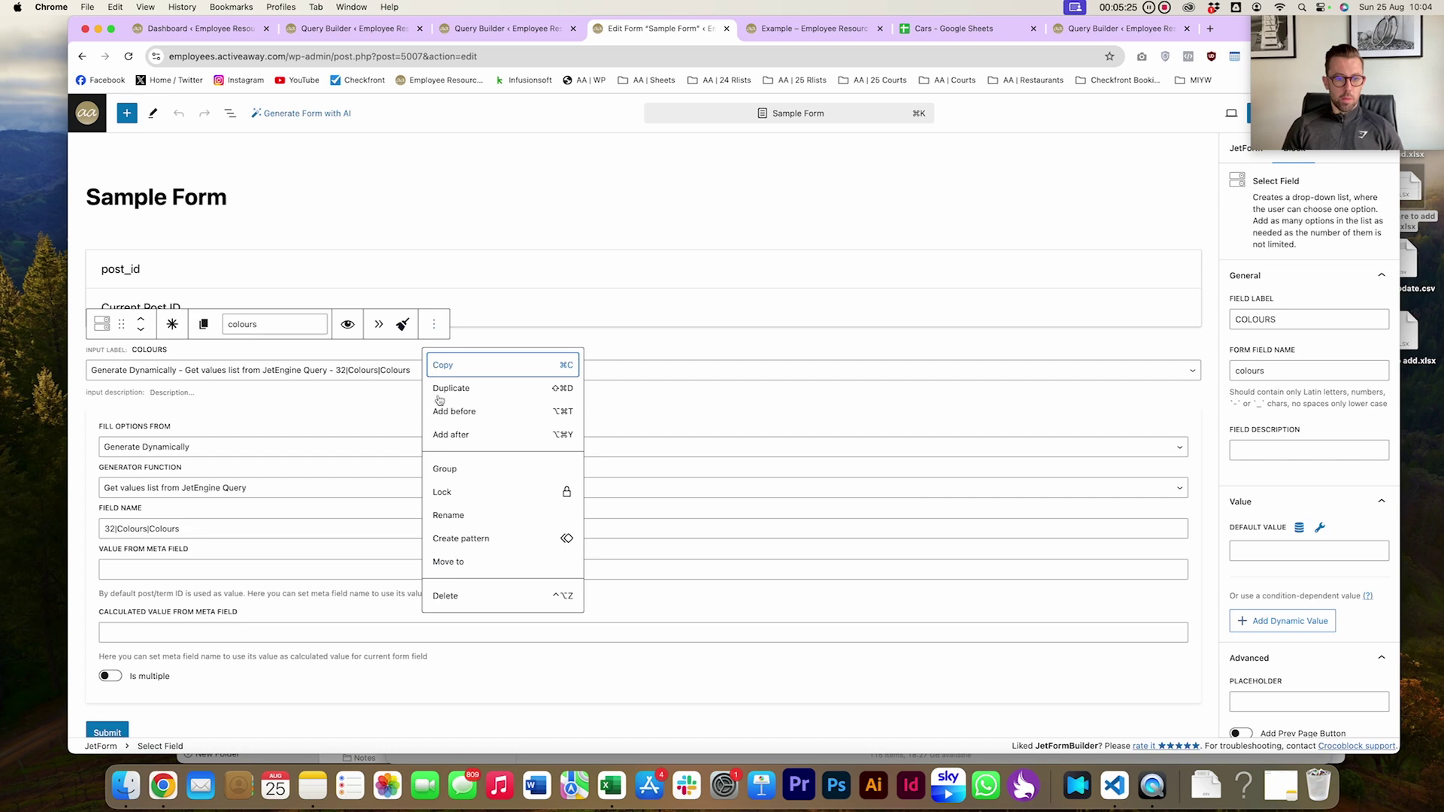
click(455, 597)
click(180, 457)
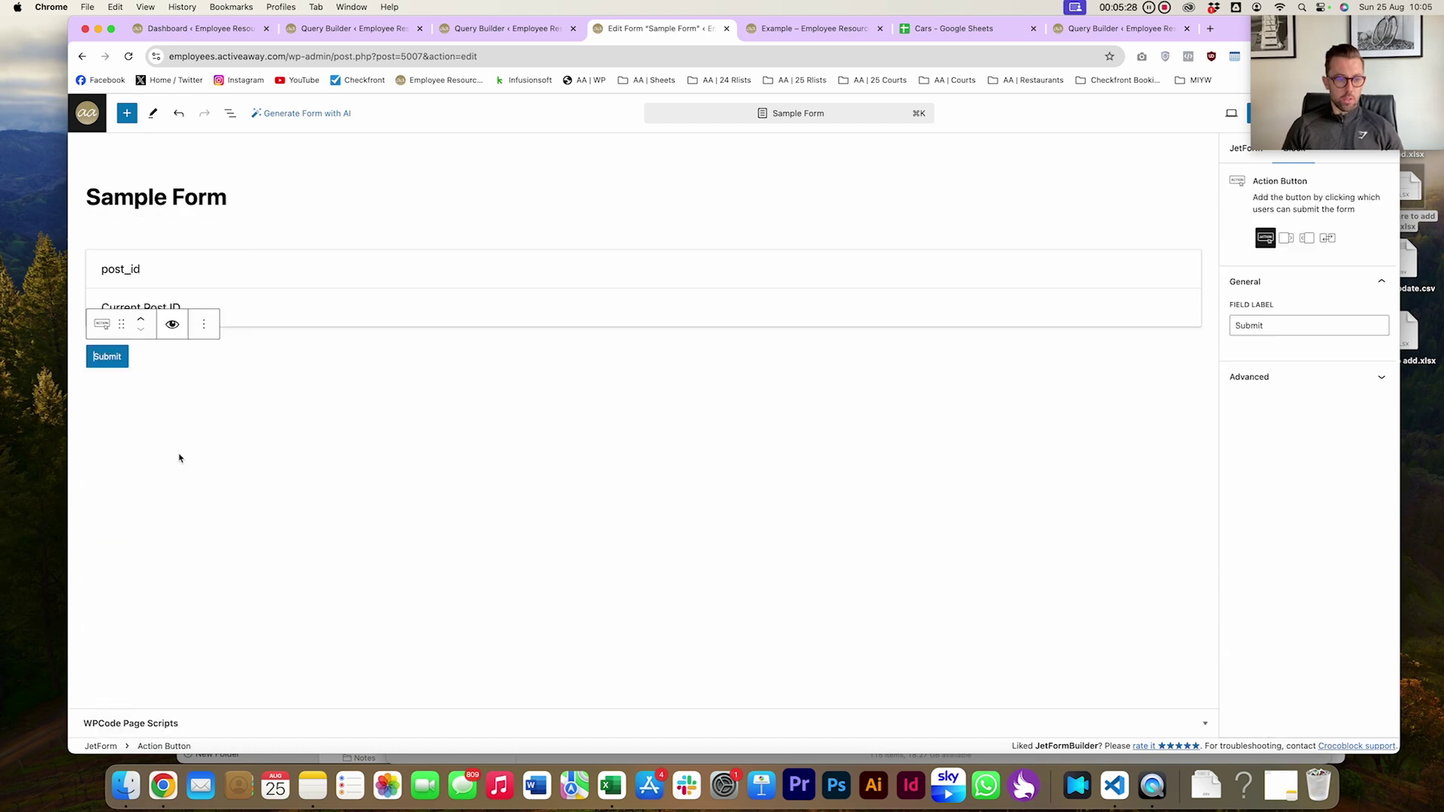
Insert a new Select Field block before the Submit button
click(204, 324)
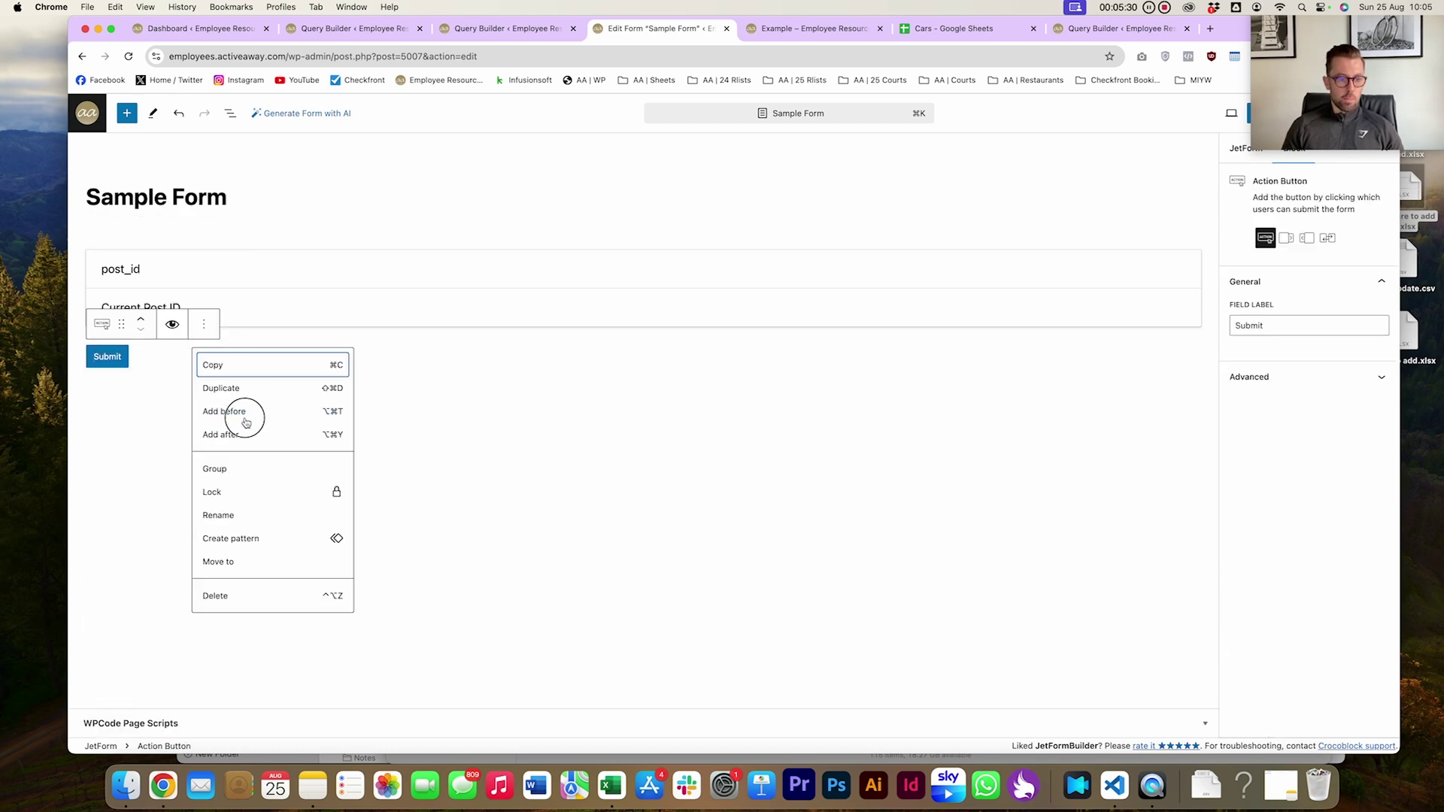
click(246, 422)
click(1193, 352)
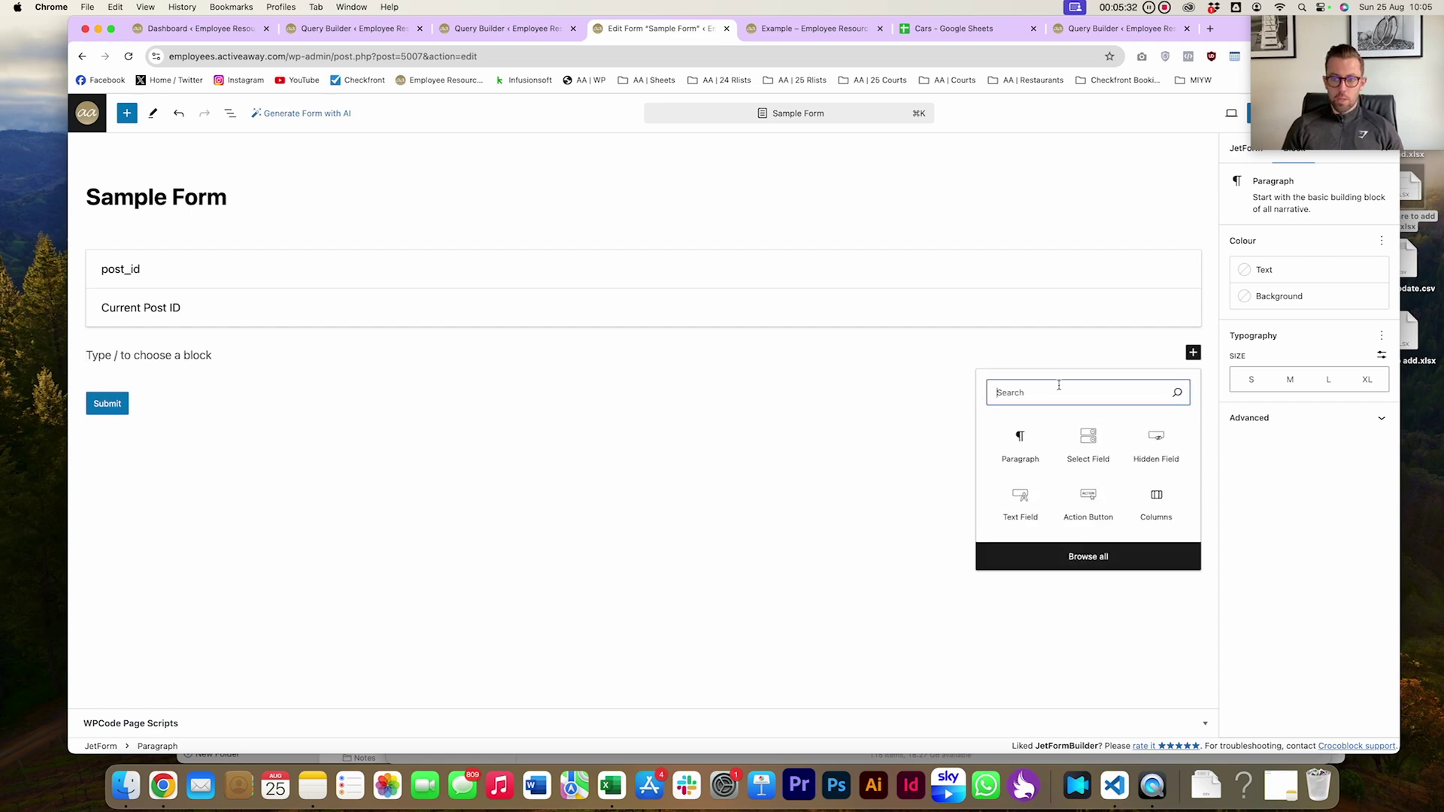
text(selec)
click(1008, 440)
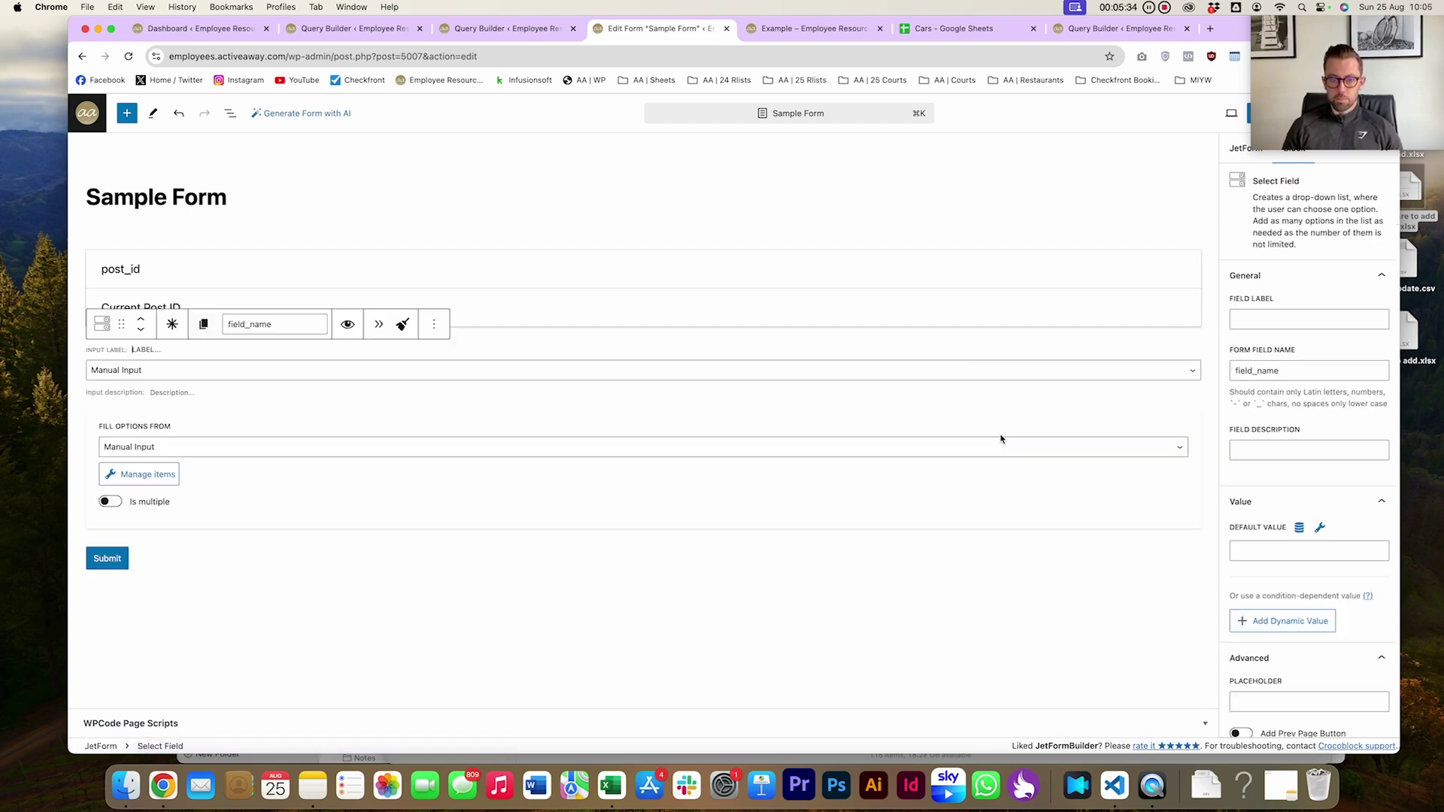
Set options to Generate Dynamically from JetEngine Query and paste the copied field name
click(184, 450)
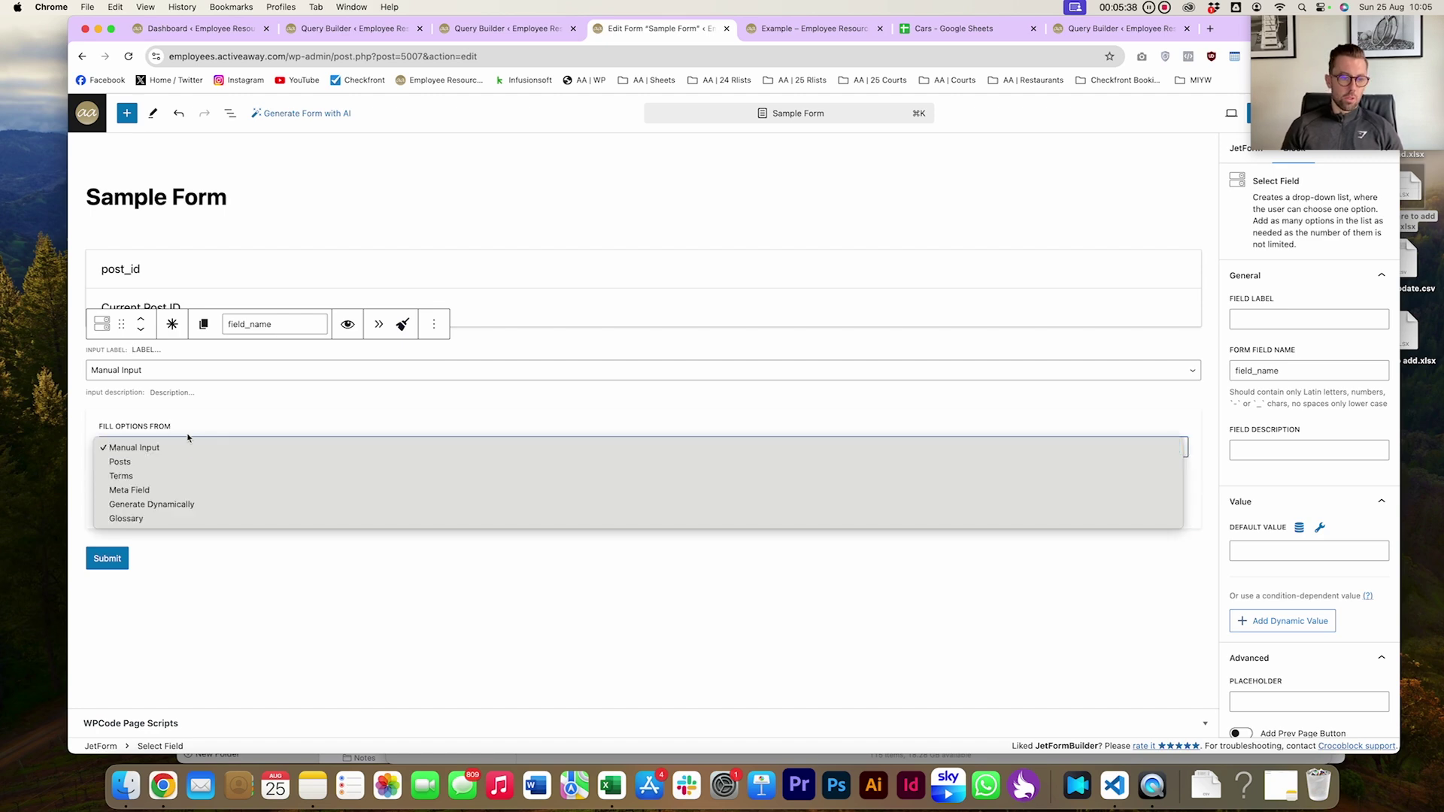
click(143, 505)
scroll(242, 428, down, 1)
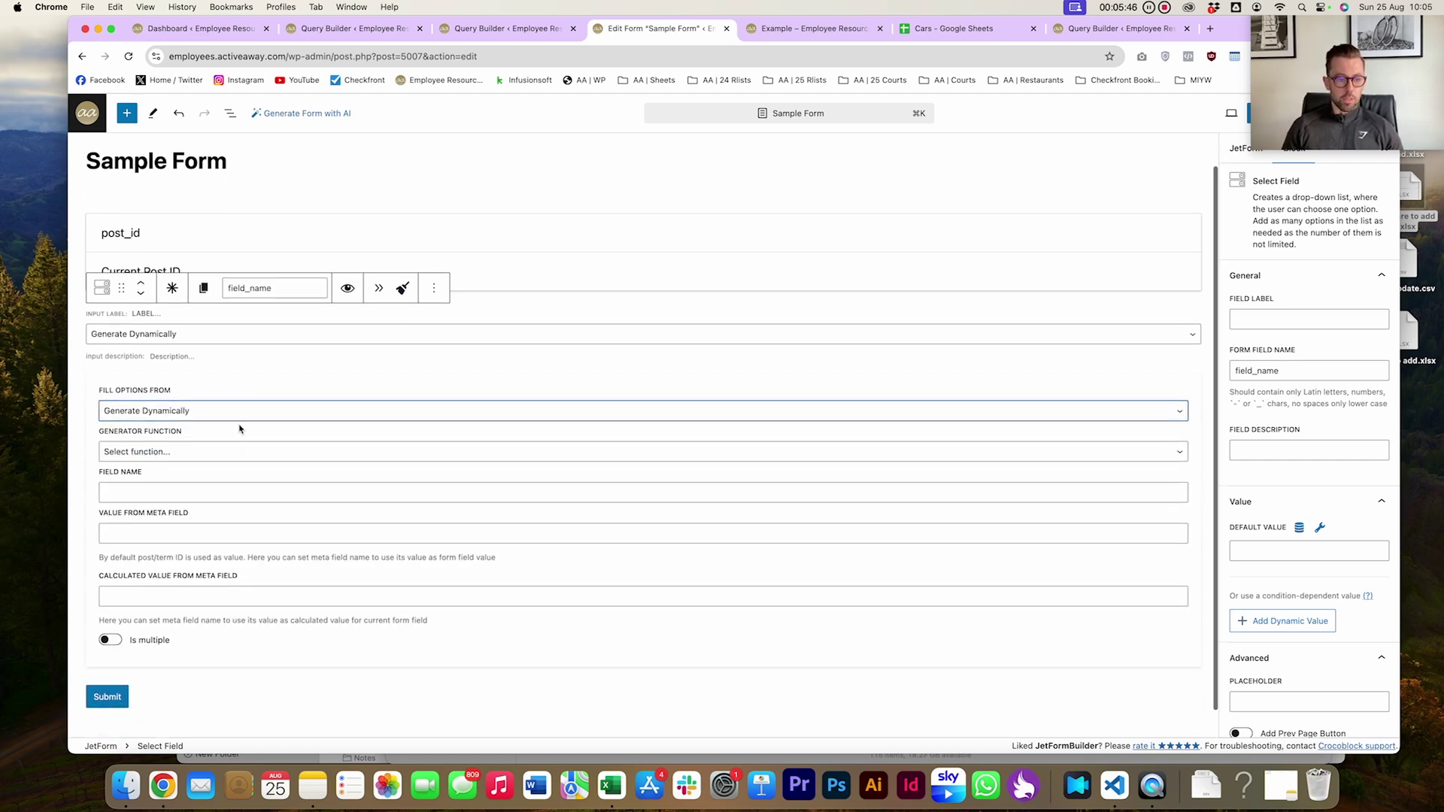
click(195, 443)
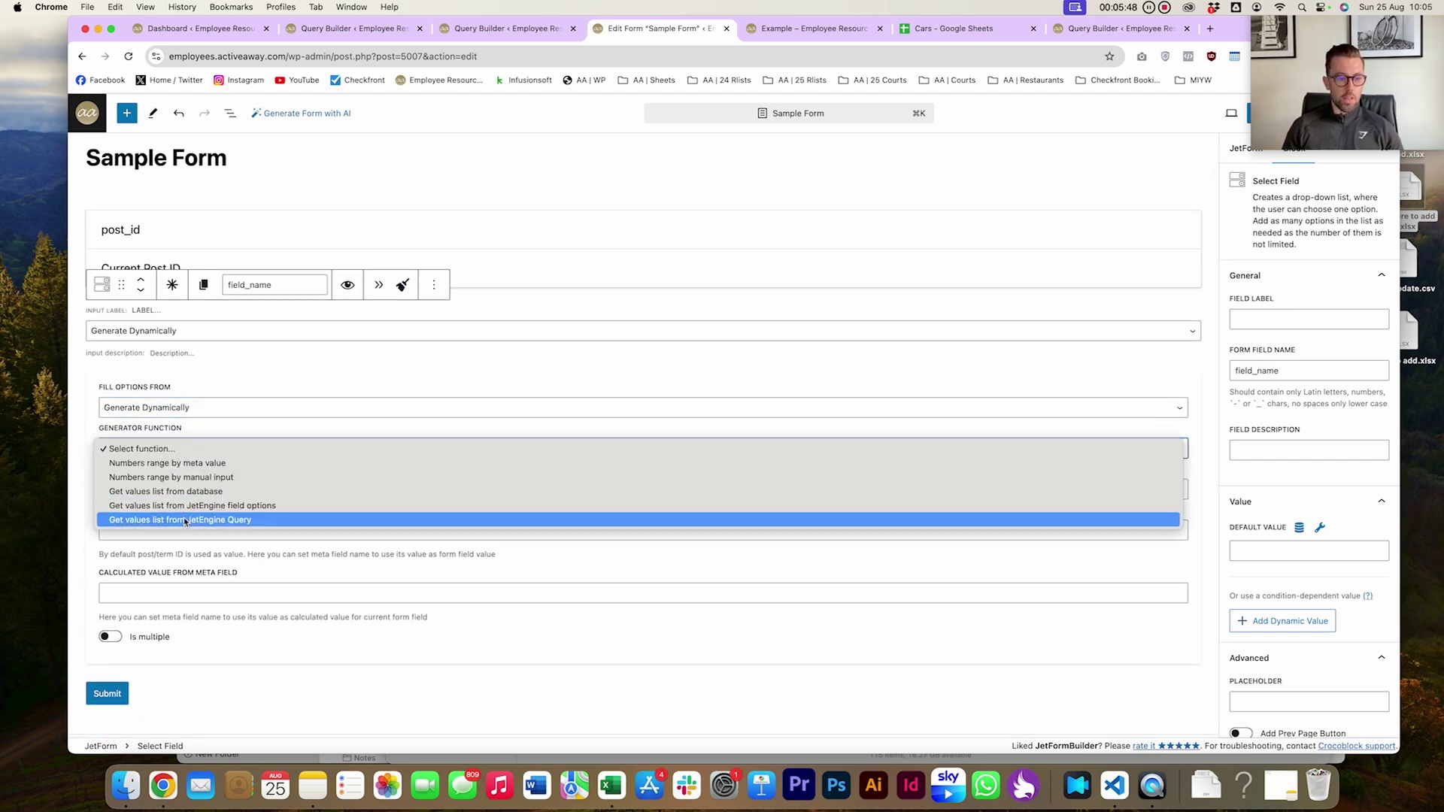
click(184, 526)
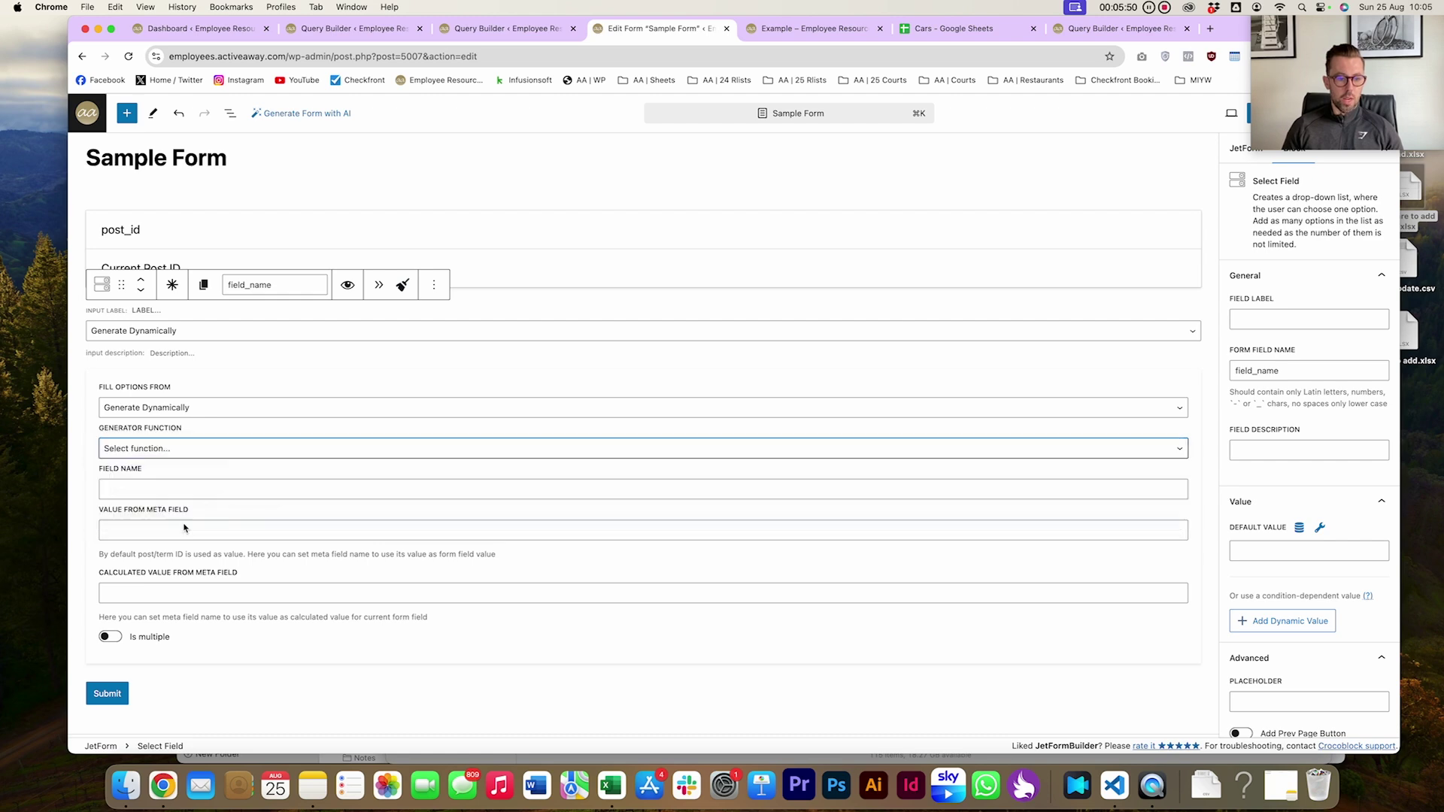
click(156, 489)
text(32|Colours|Colours)
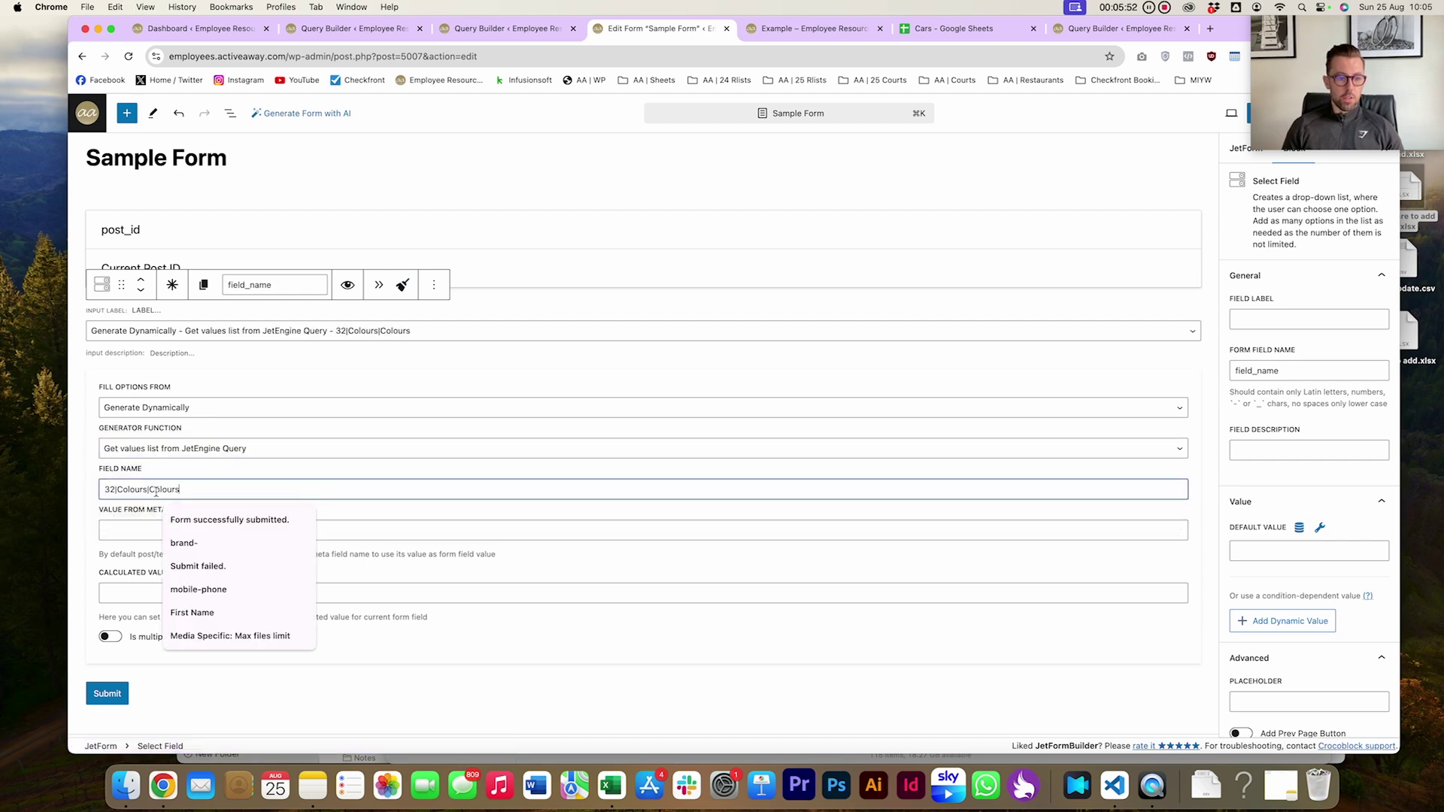
Check the Cars query's id in the JetEngine query list and the Cars spreadsheet
click(505, 30)
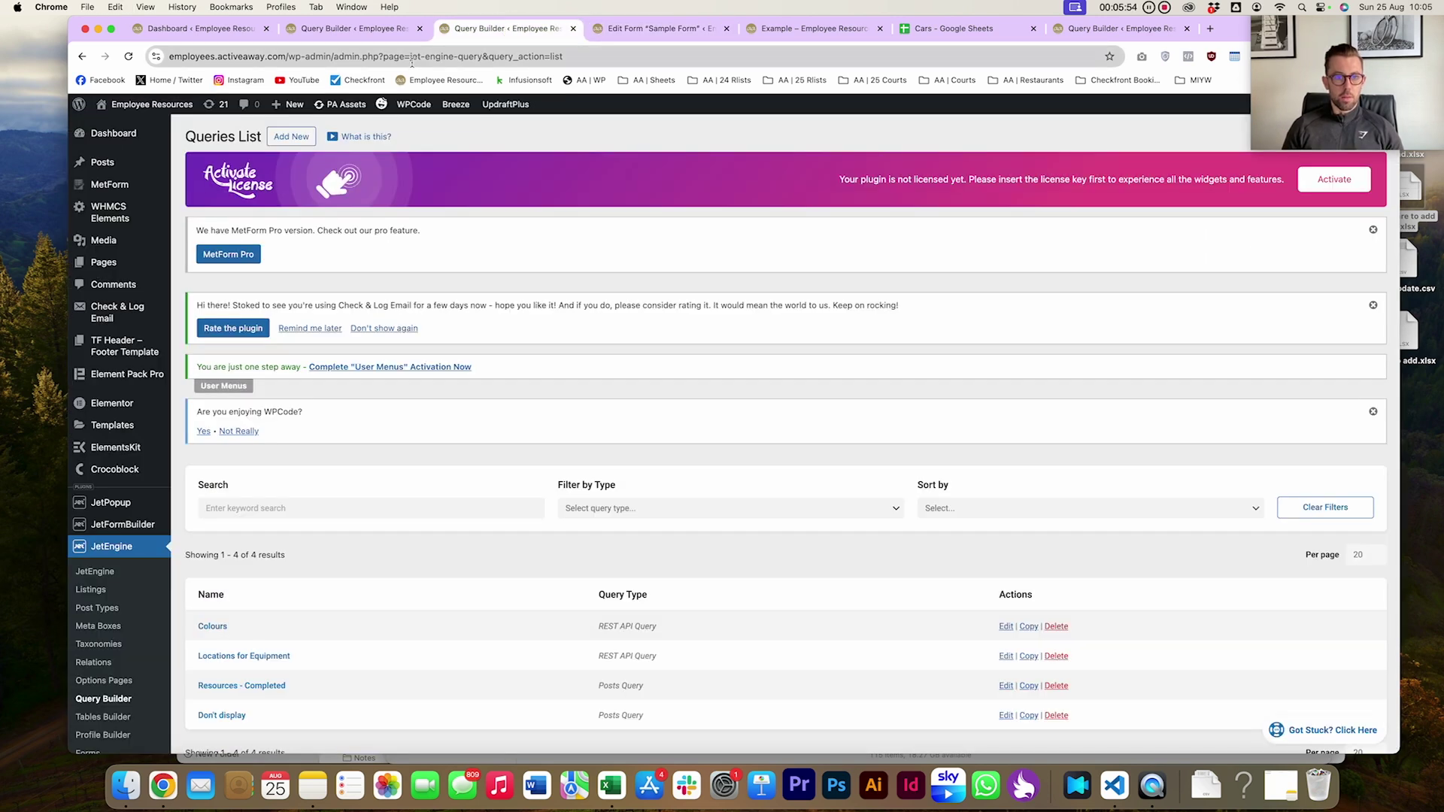
click(333, 30)
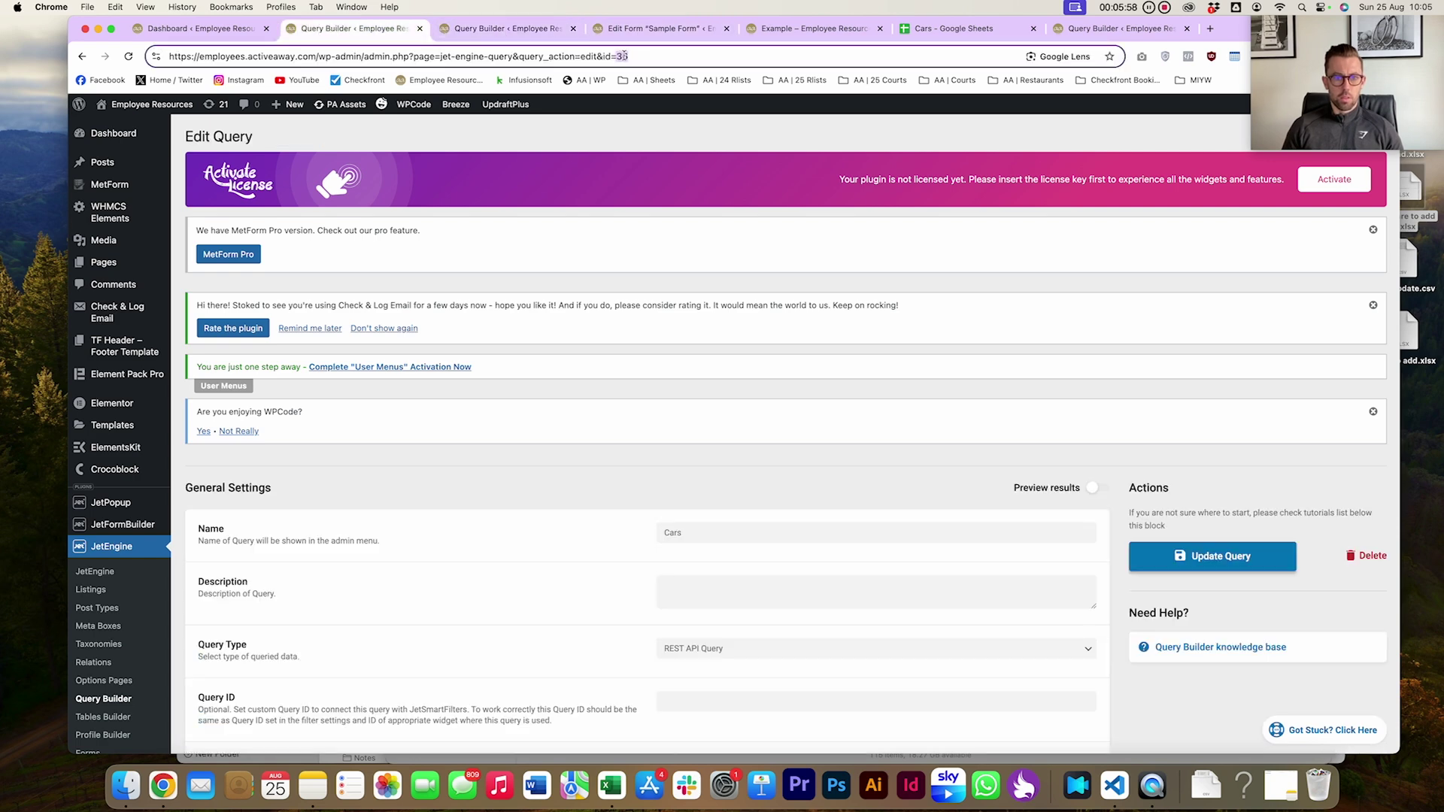
click(632, 29)
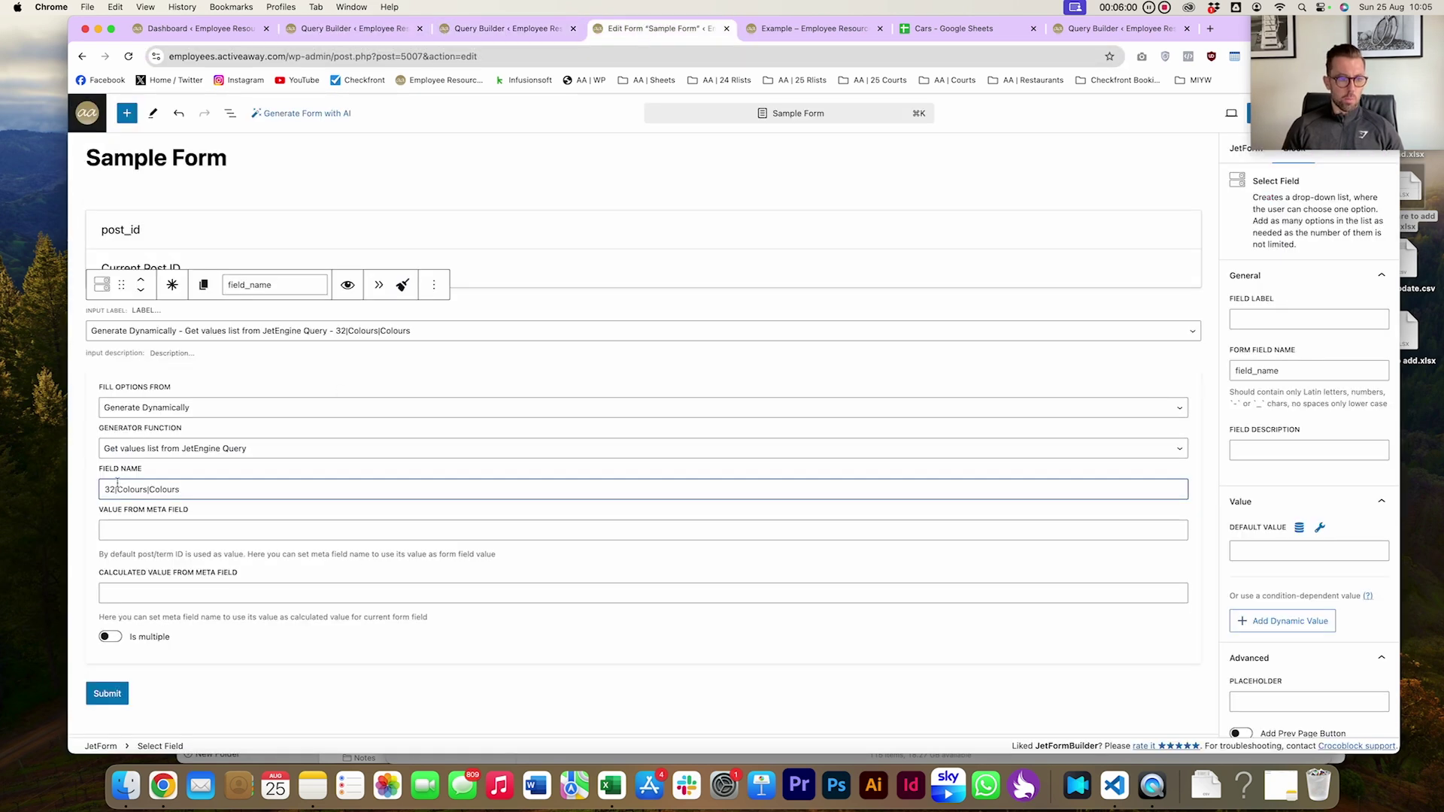
click(952, 29)
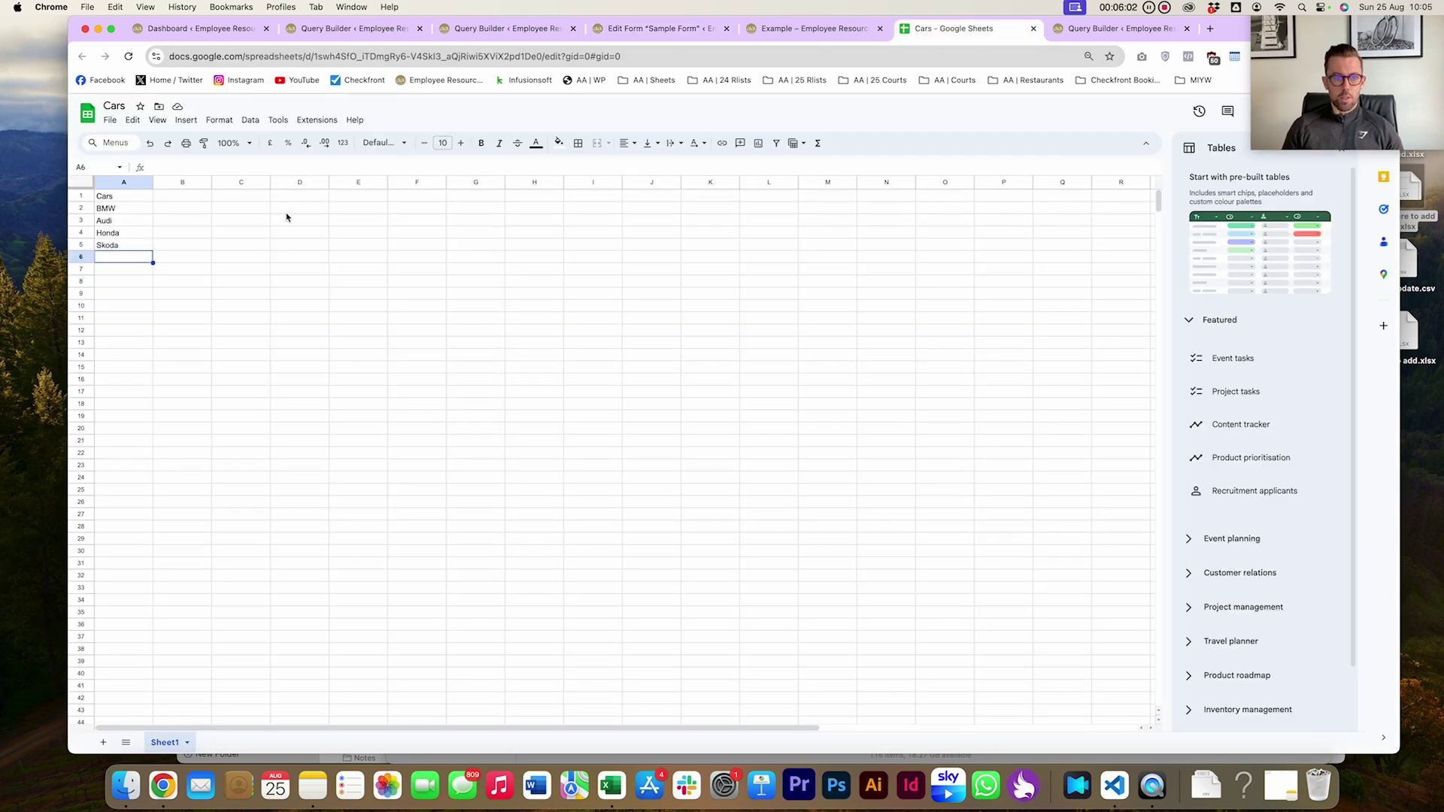
click(120, 196)
click(666, 34)
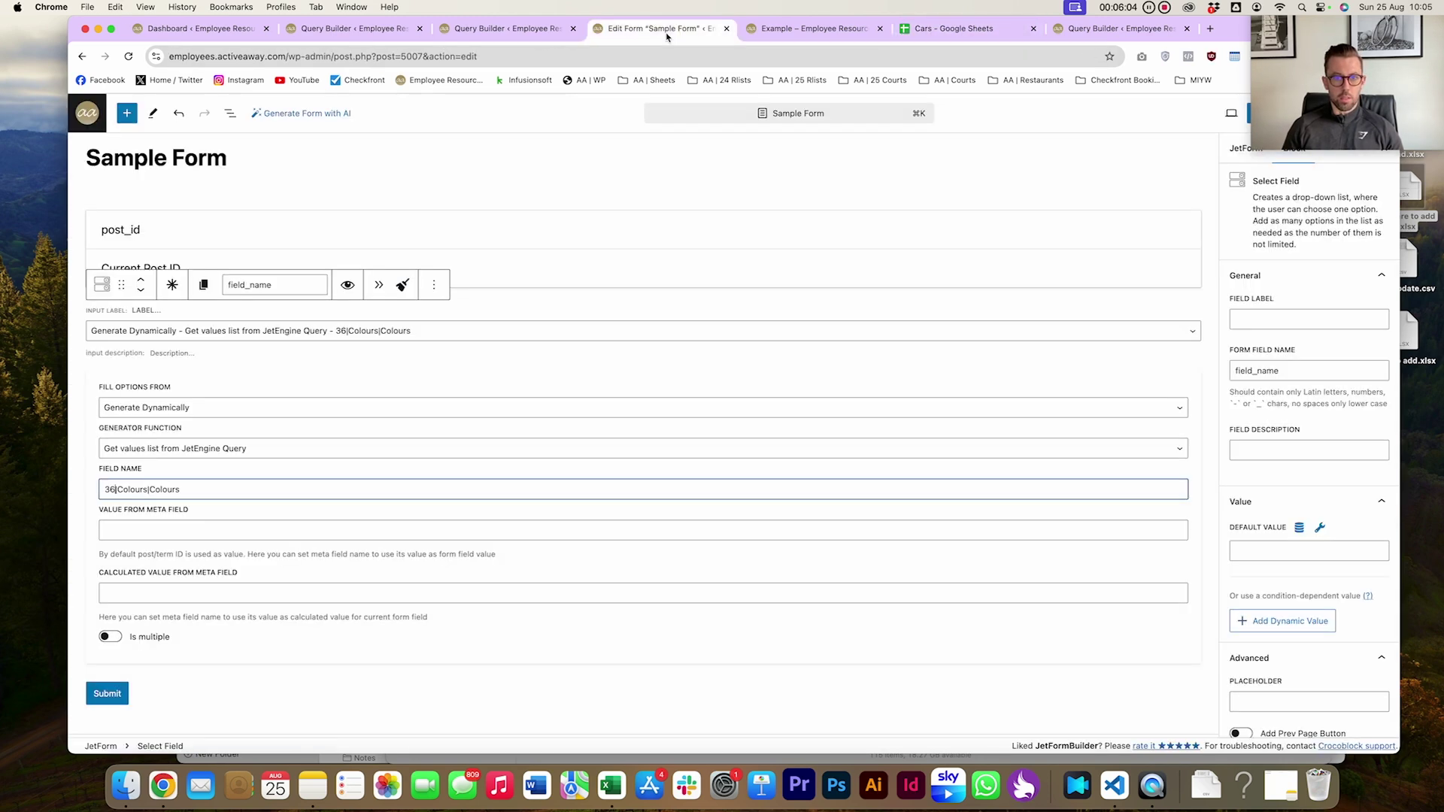
Replace both Colours parts of the field name with Cars, giving 36|Cars|Cars
double_click(132, 490)
text(Cars)
double_click(154, 490)
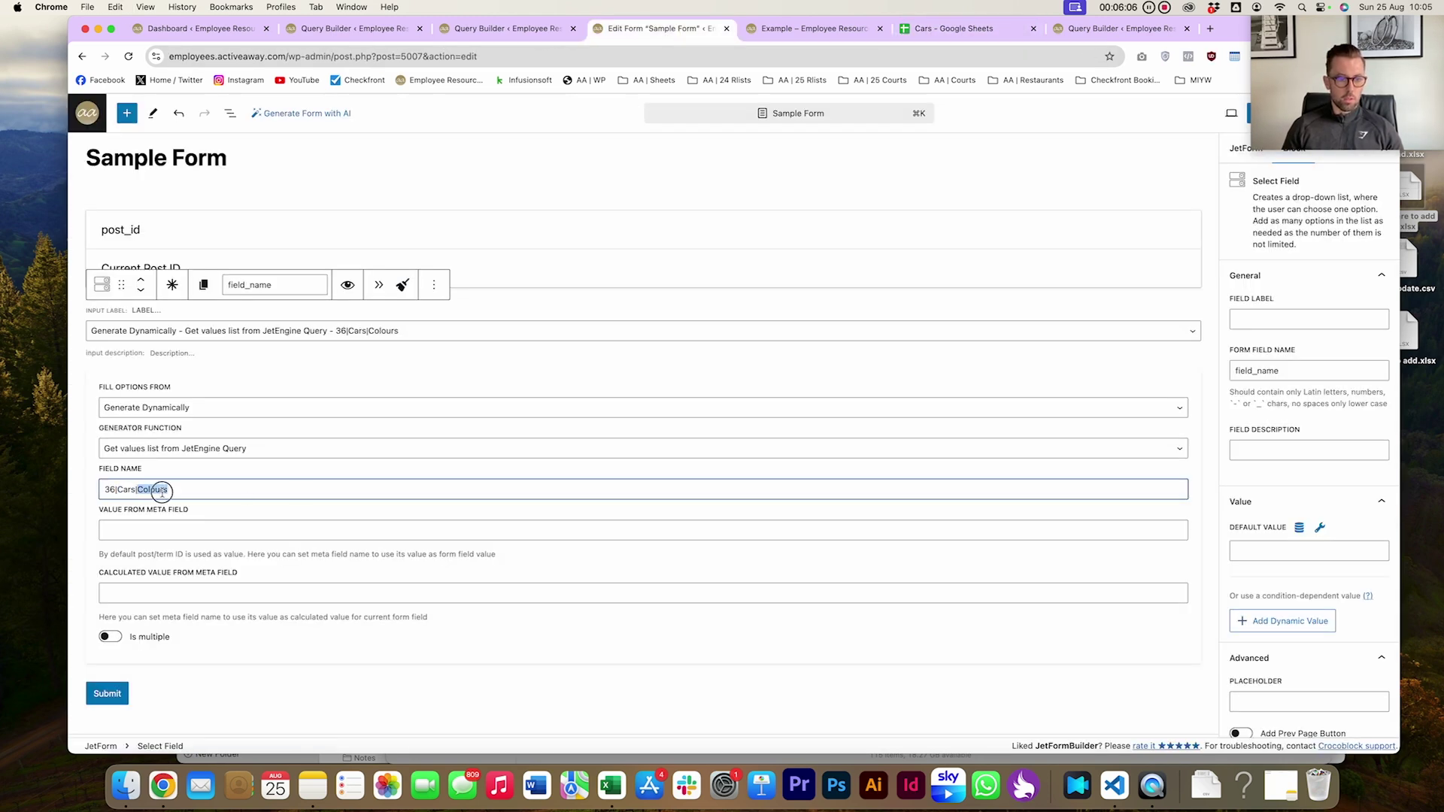
text(Cars)
scroll(377, 534, up, 1)
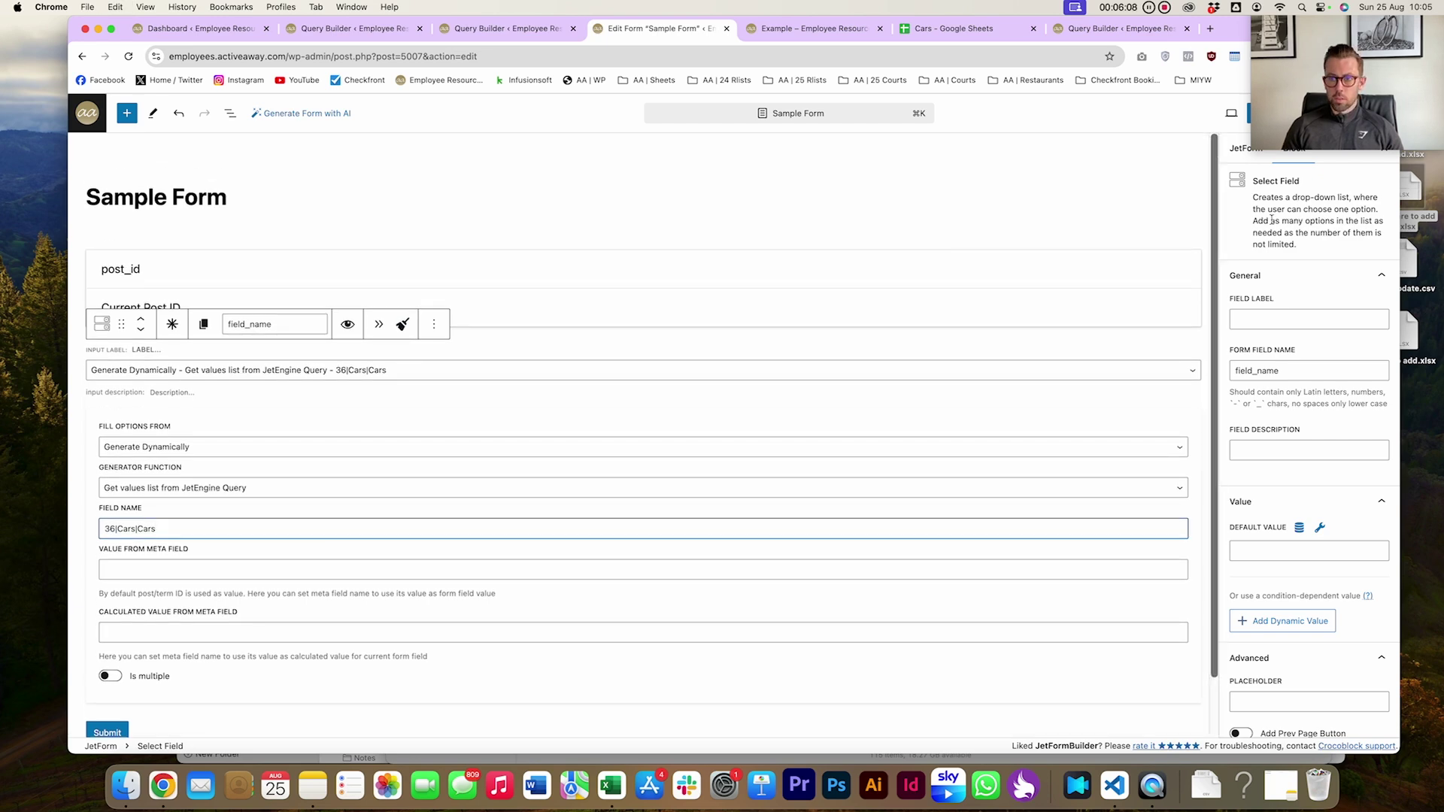
Save the form, reload the example page, and check the car dropdown options
click(1250, 123)
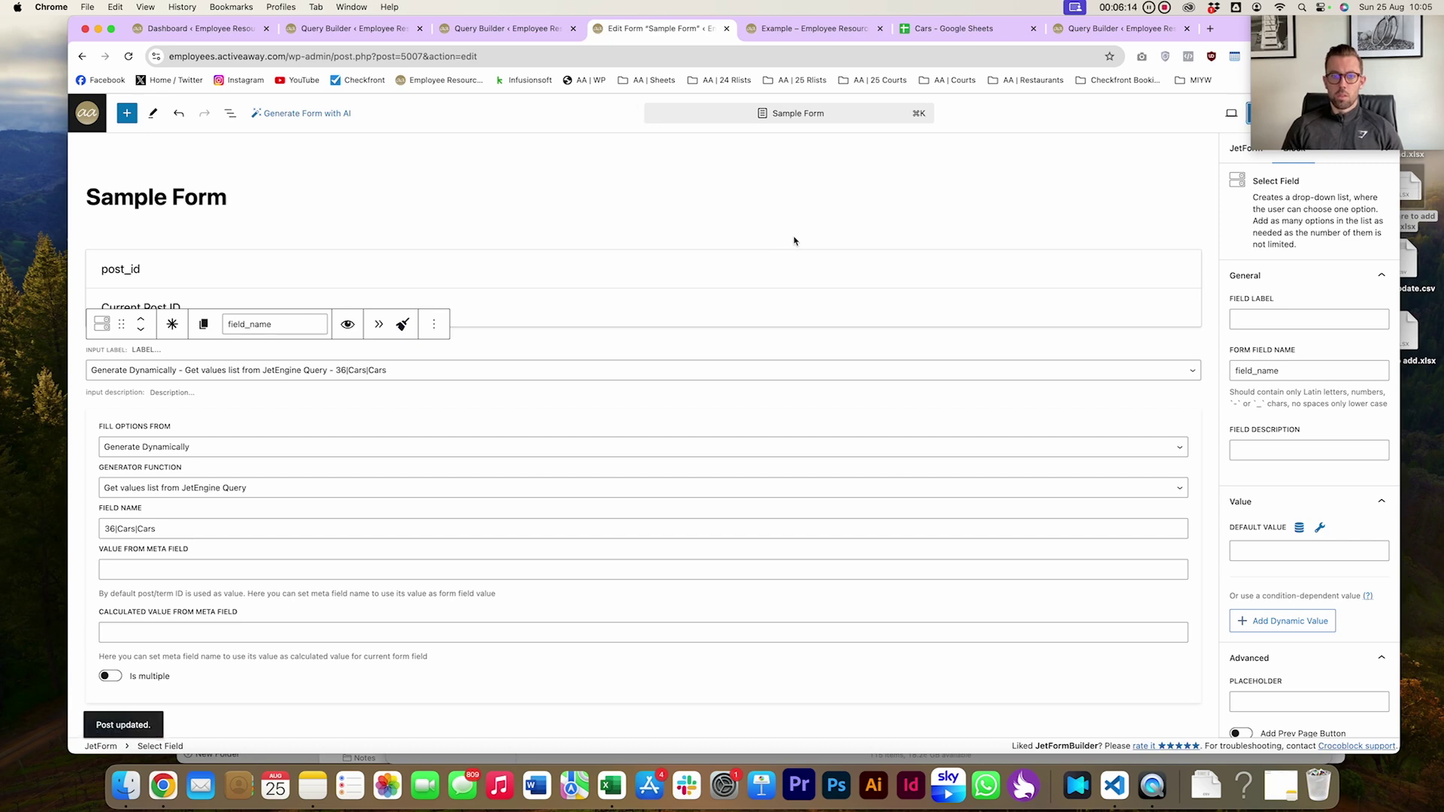
click(812, 27)
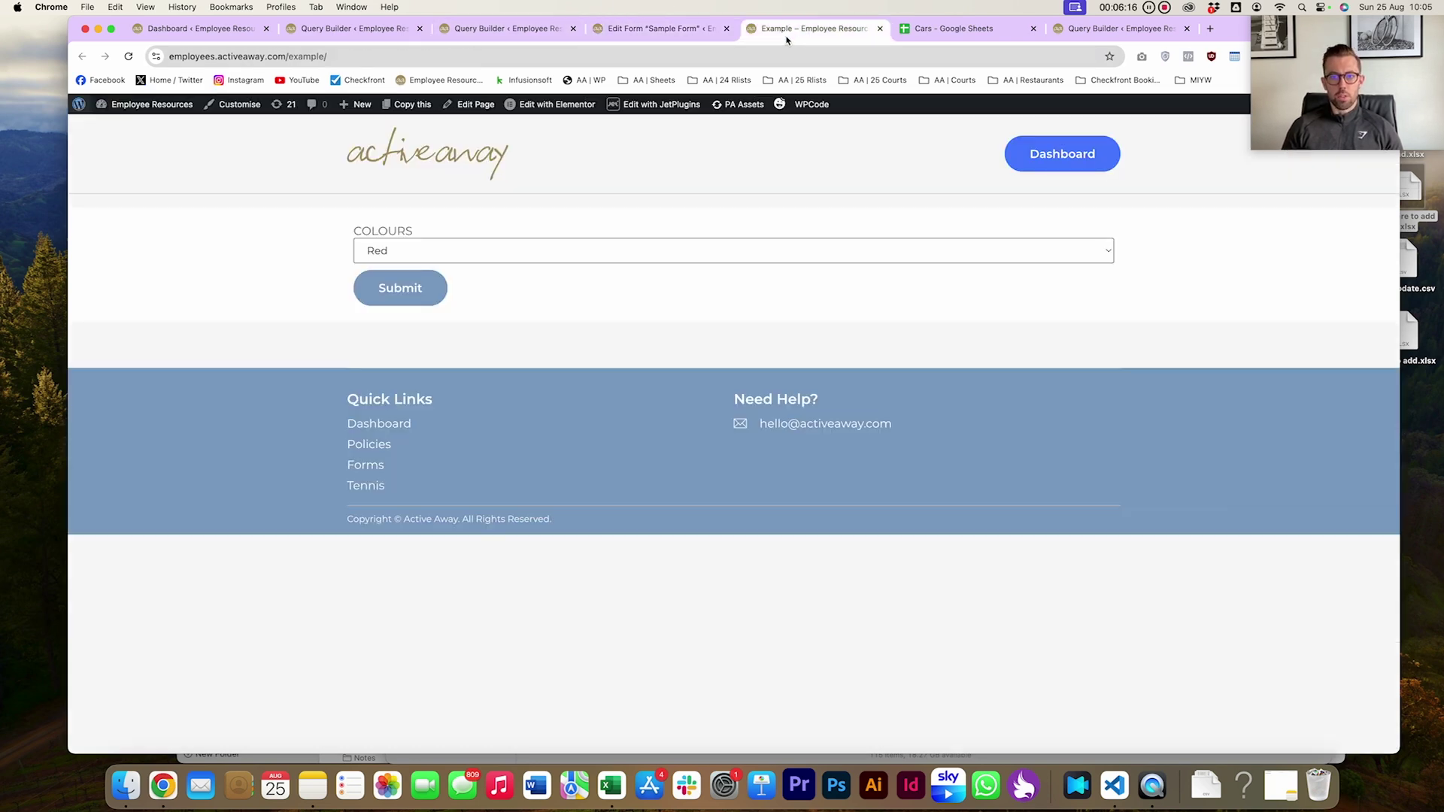
click(610, 58)
key(Return)
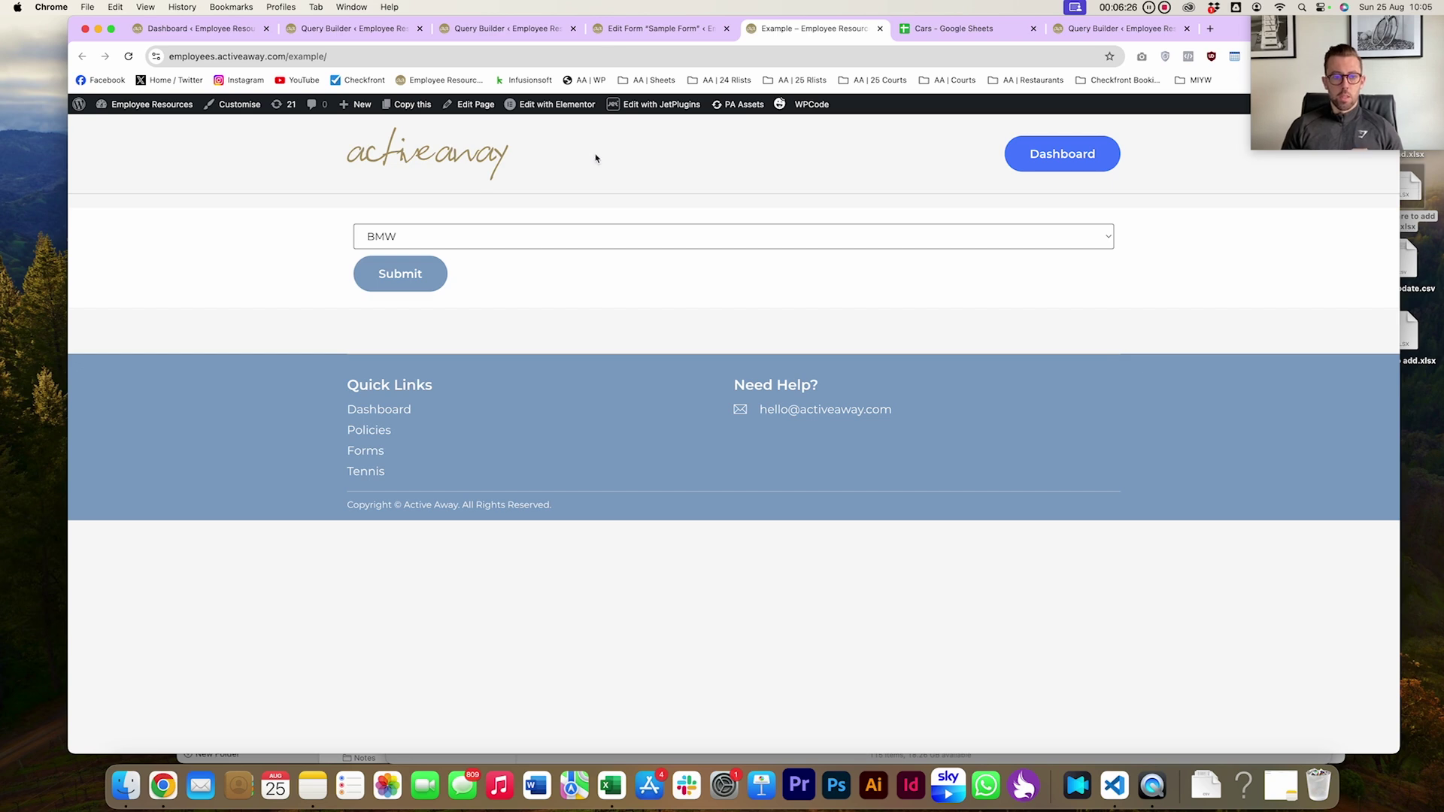
click(503, 244)
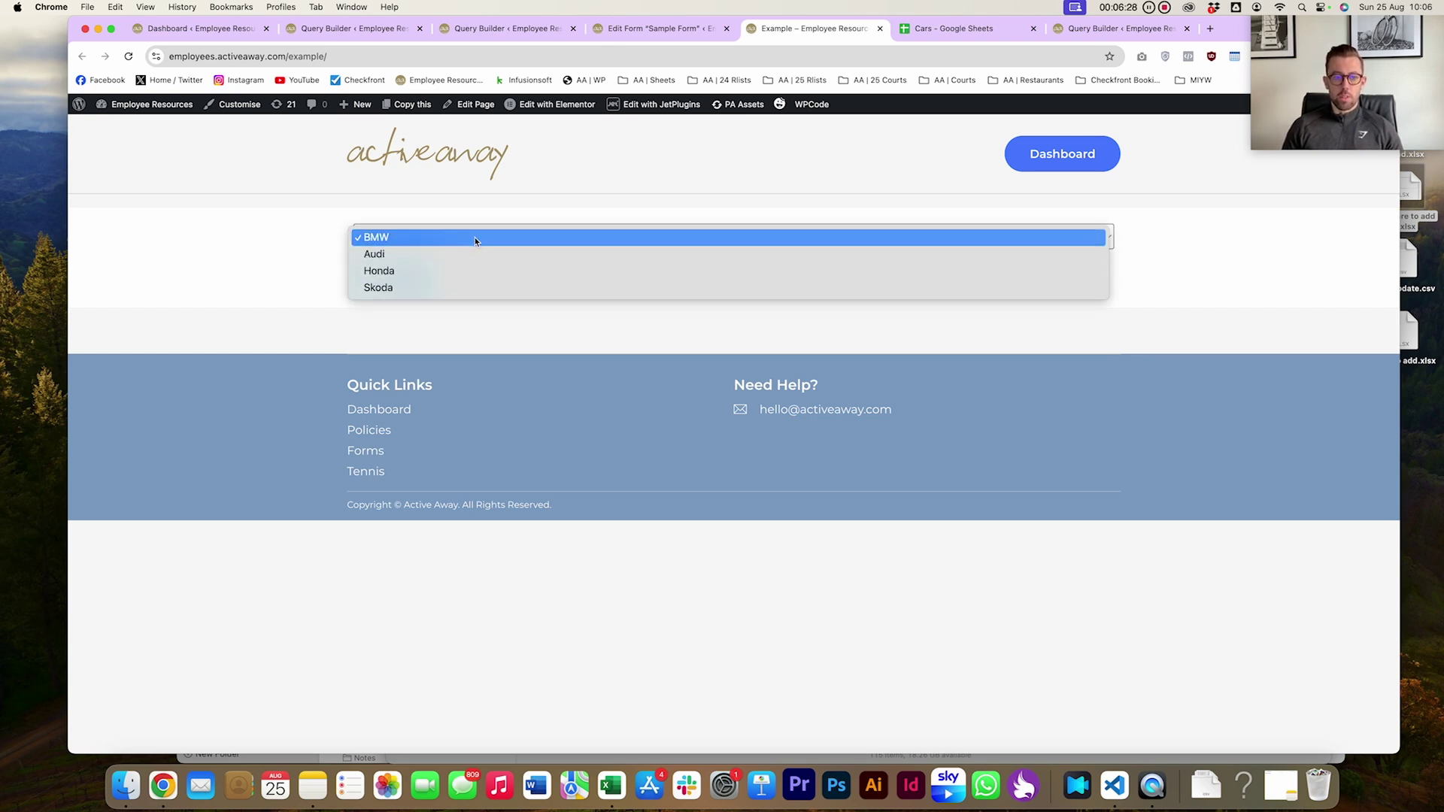
Label the select field Cars in the Sample Form editor
click(662, 29)
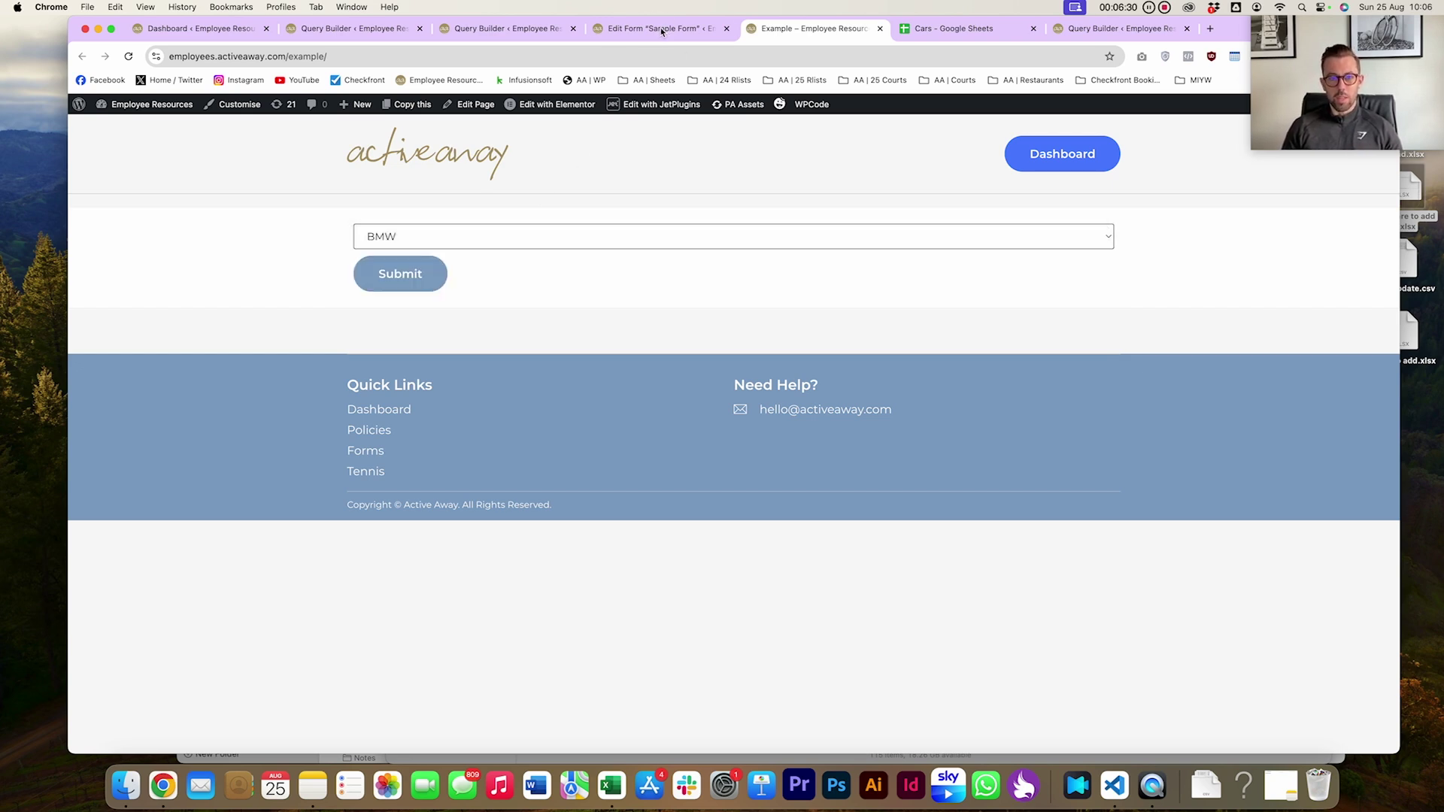
click(661, 27)
click(148, 349)
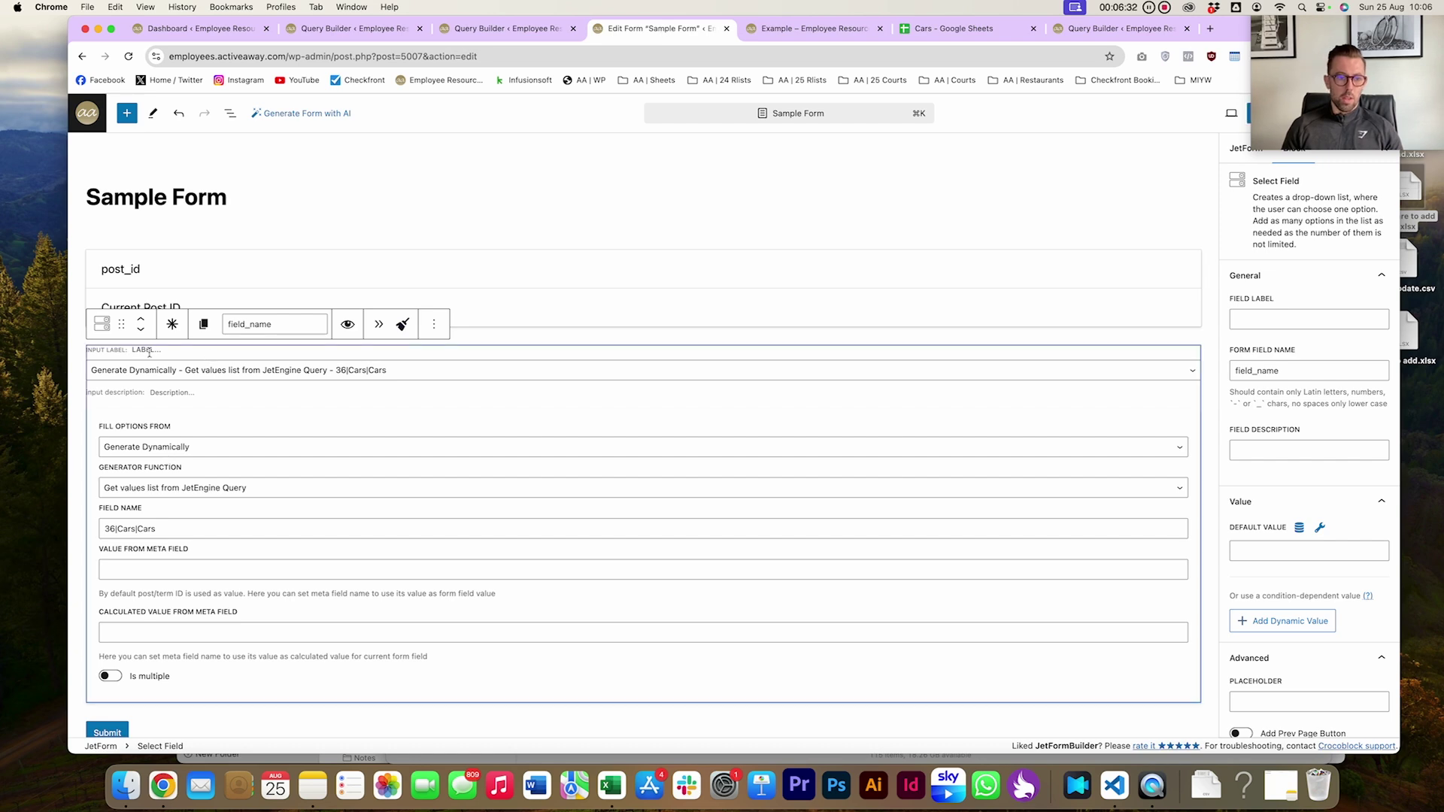
text(CARS)
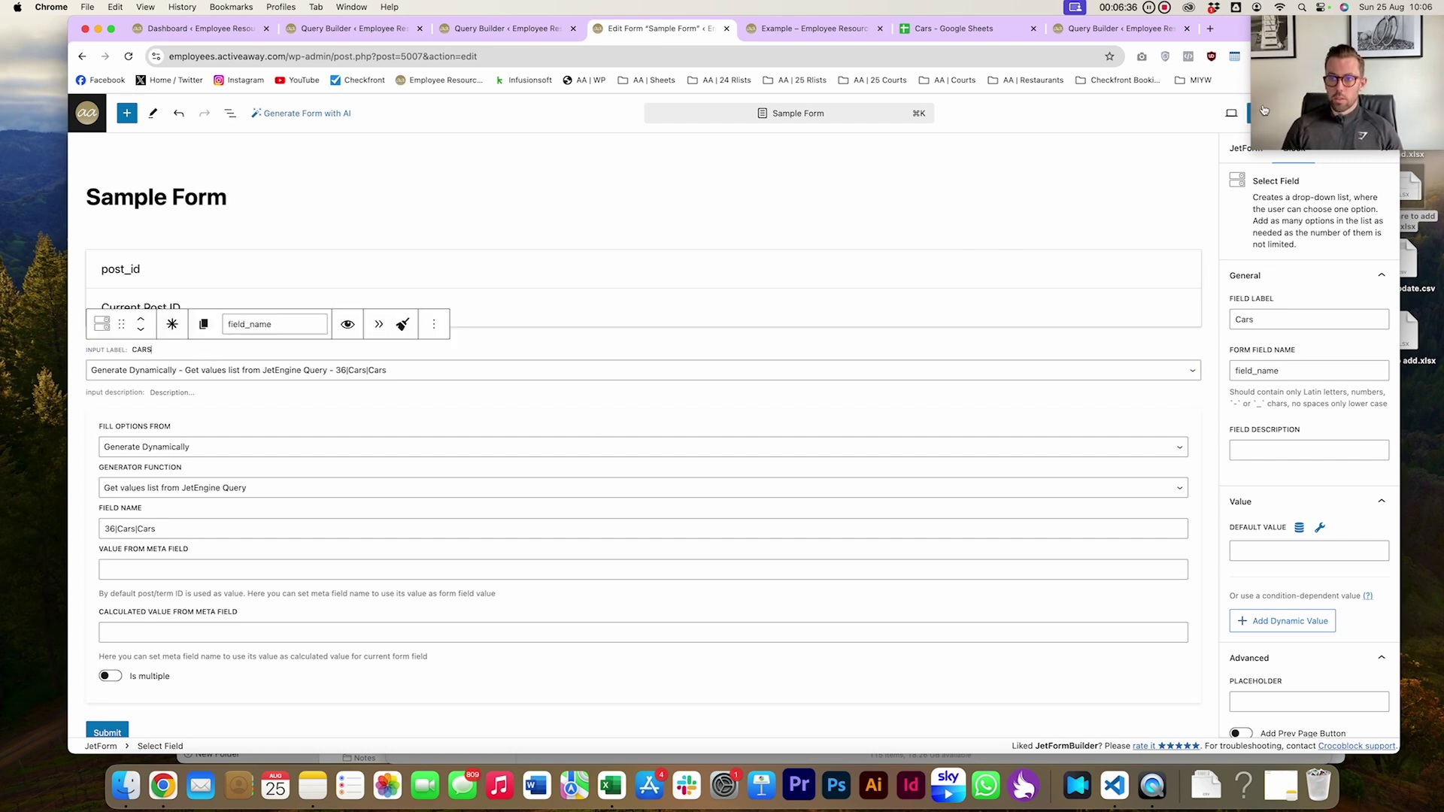
click(816, 27)
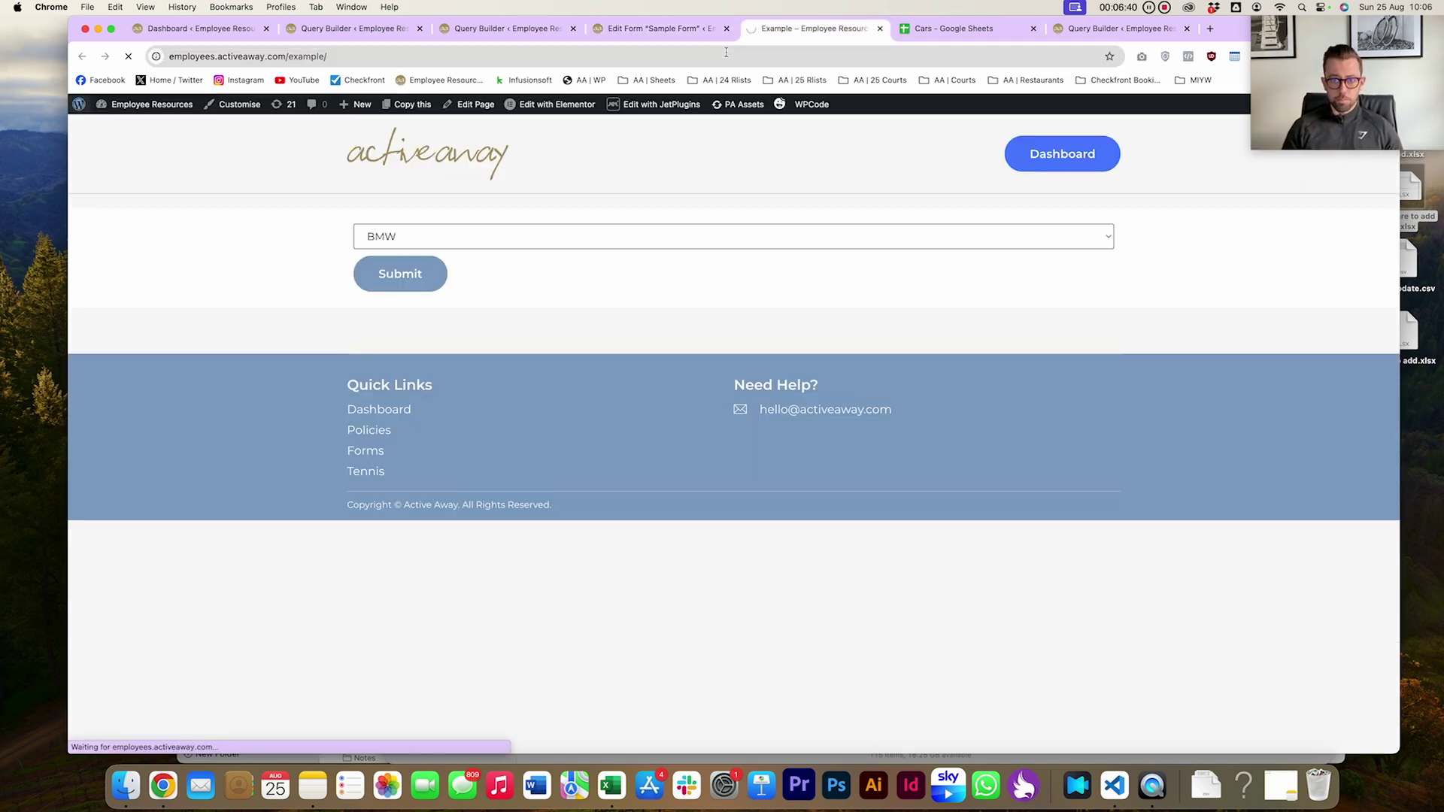
Enter Mercedes in cell A6 below Skoda in the Cars sheet
click(137, 255)
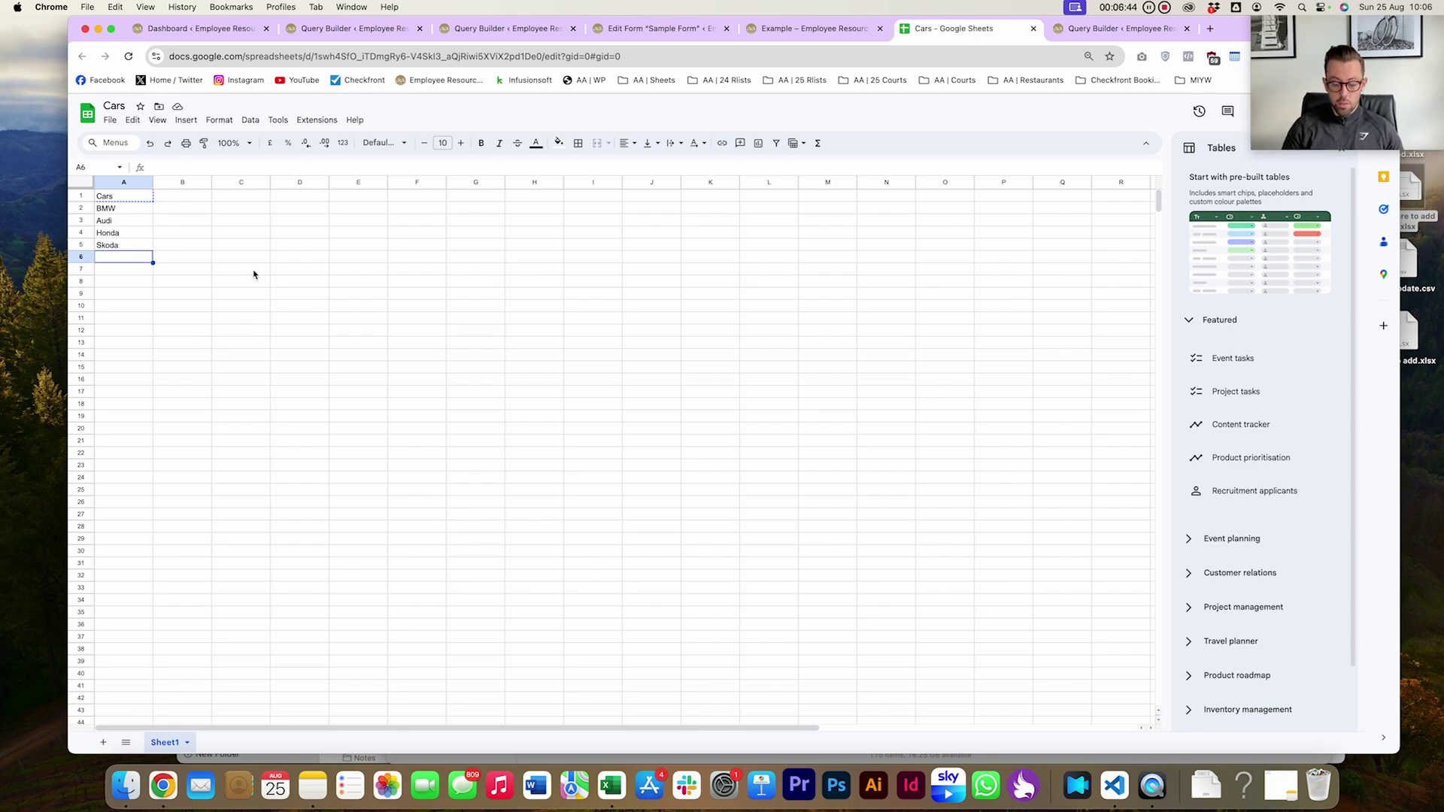
text(Mar)
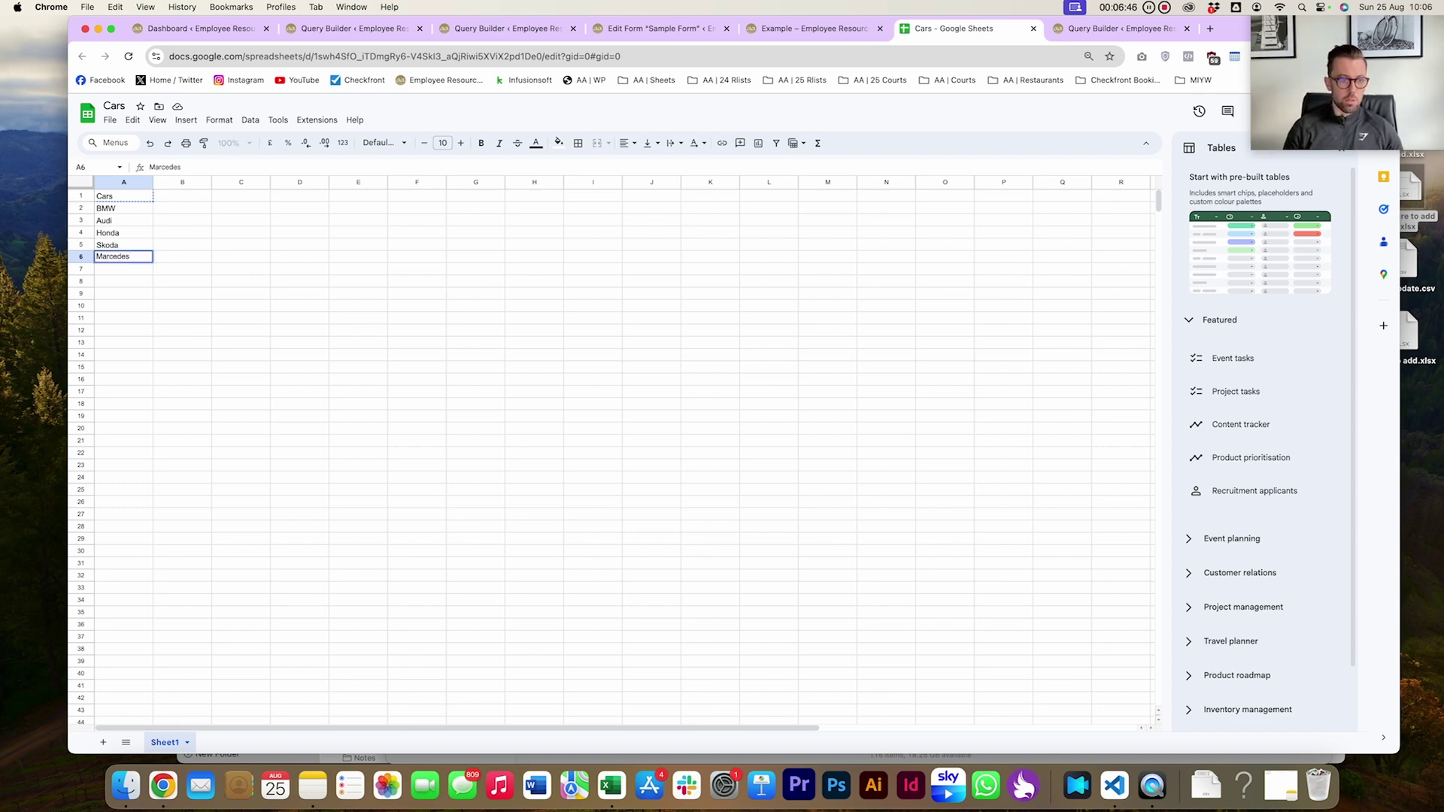
text(cedes)
key(BackSpace)
key(BackSpace)
key(BackSpace)
key(BackSpace)
text(erce)
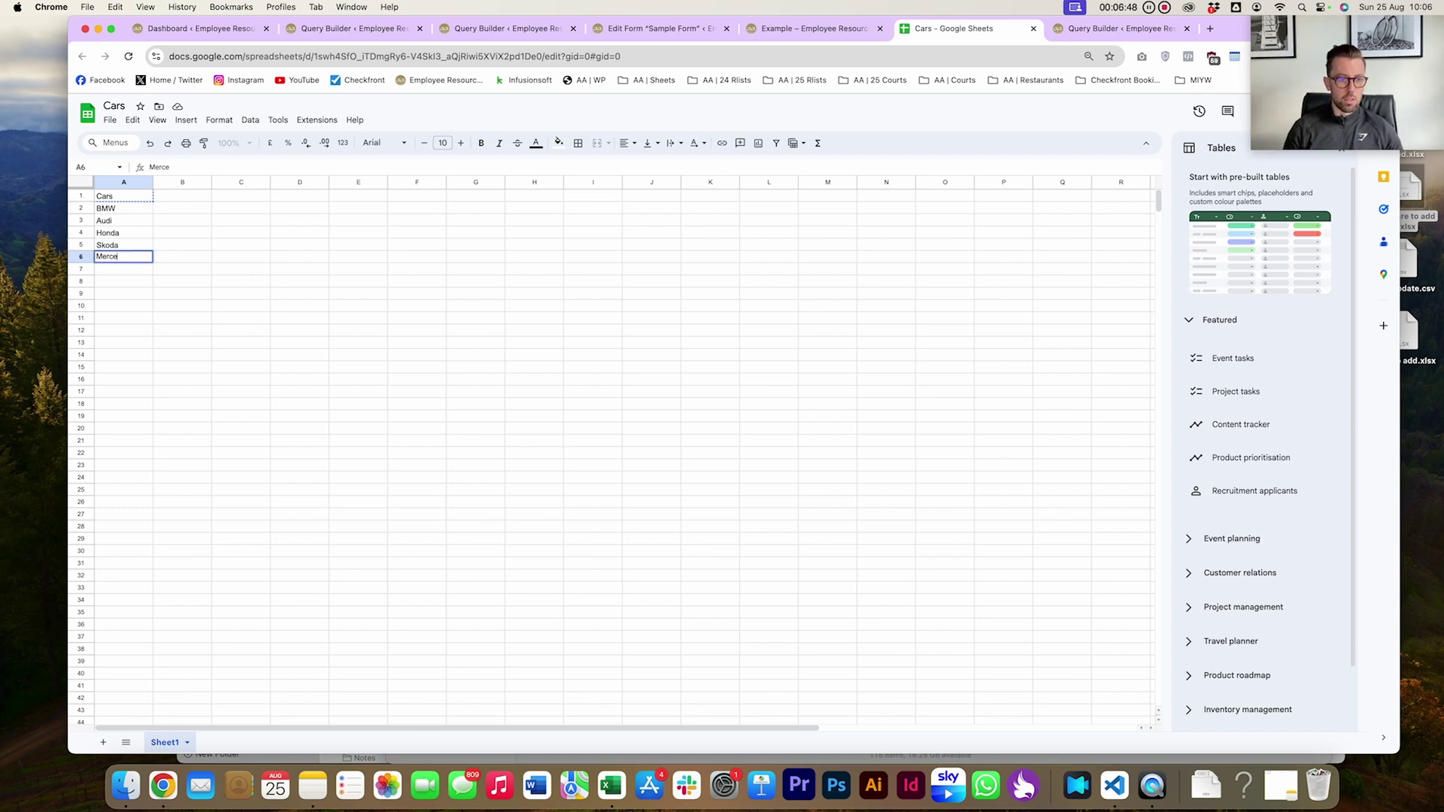
text(des)
key(Return)
Reload the example page twice and check the Cars dropdown for Mercedes
click(812, 29)
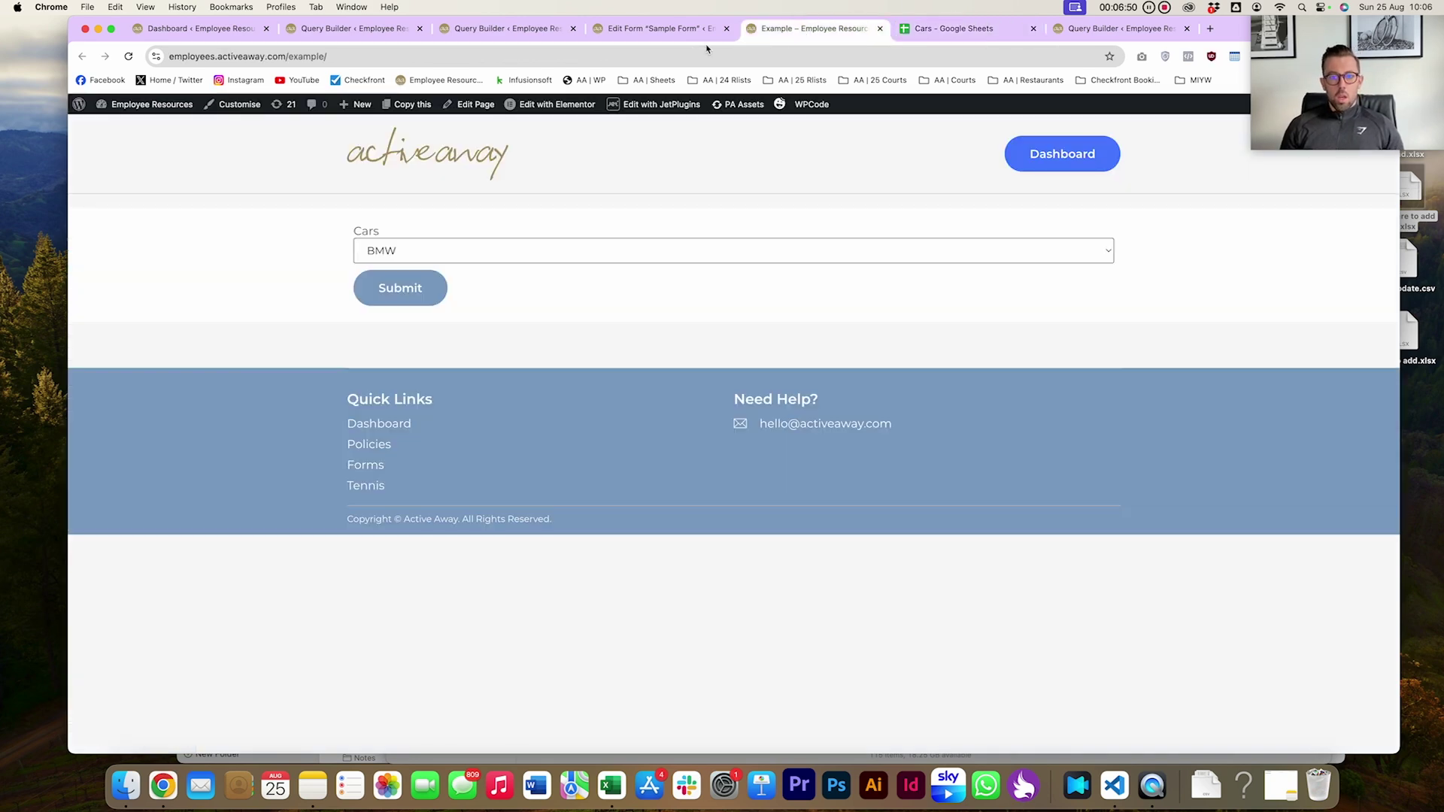
click(707, 51)
key(Return)
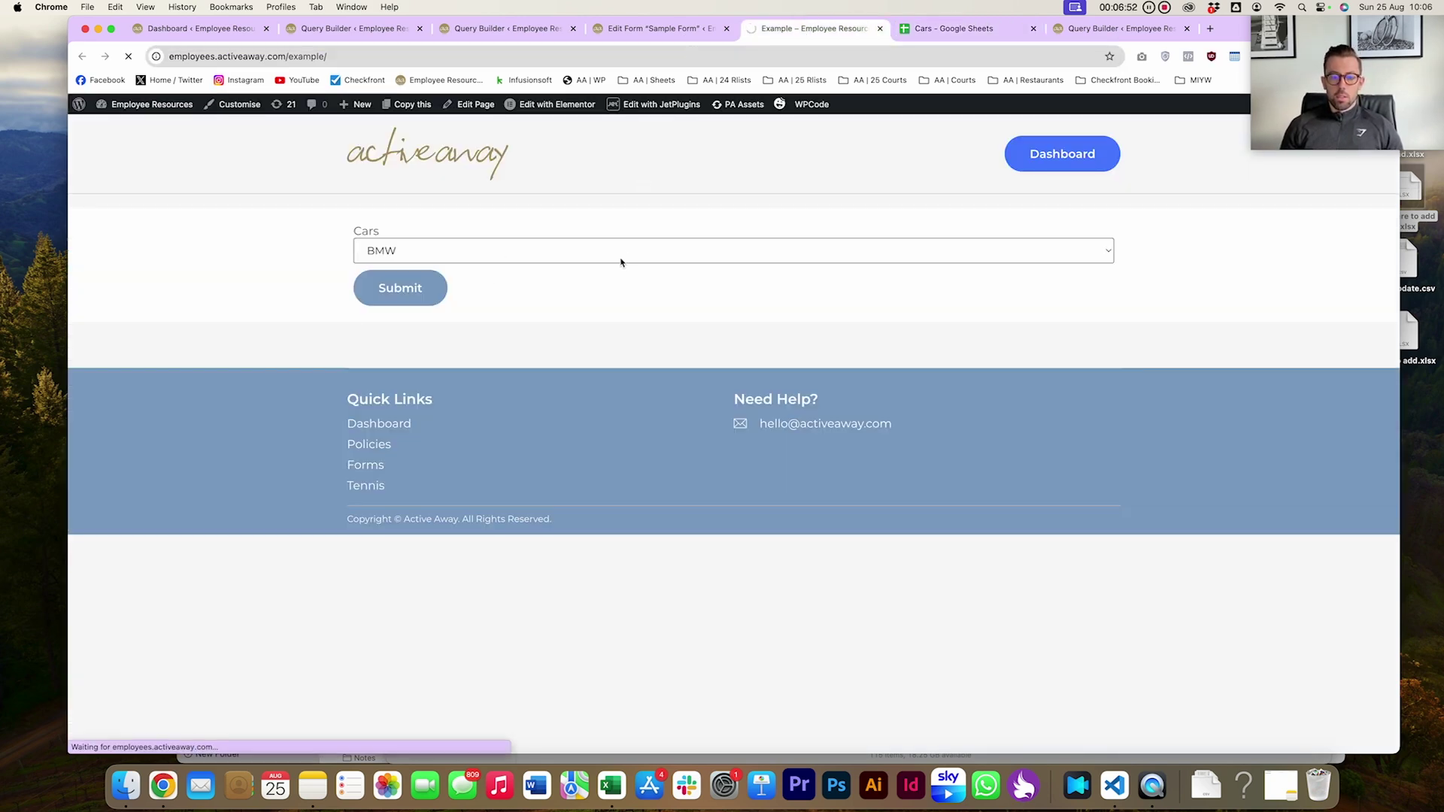
click(621, 258)
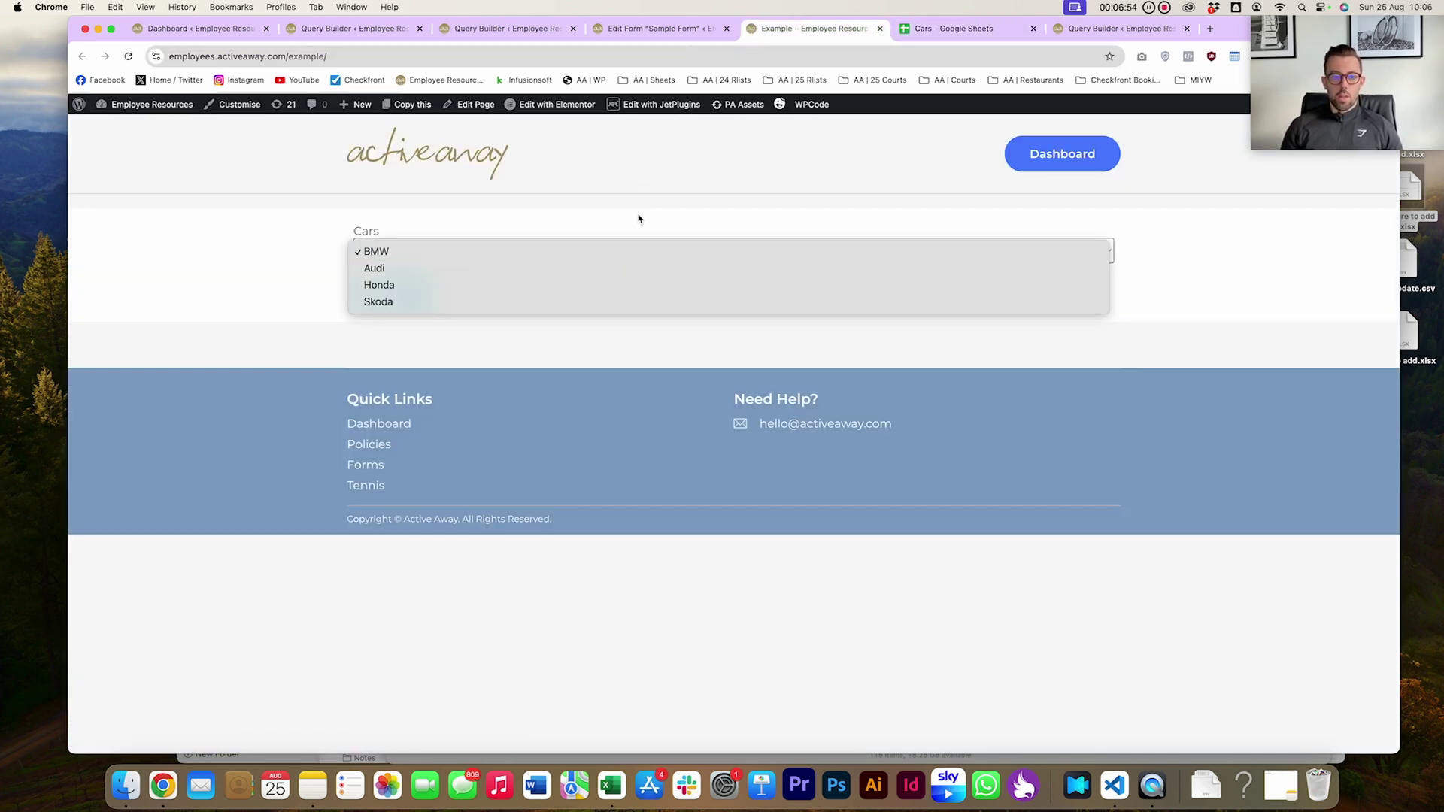
click(639, 219)
click(526, 57)
key(Return)
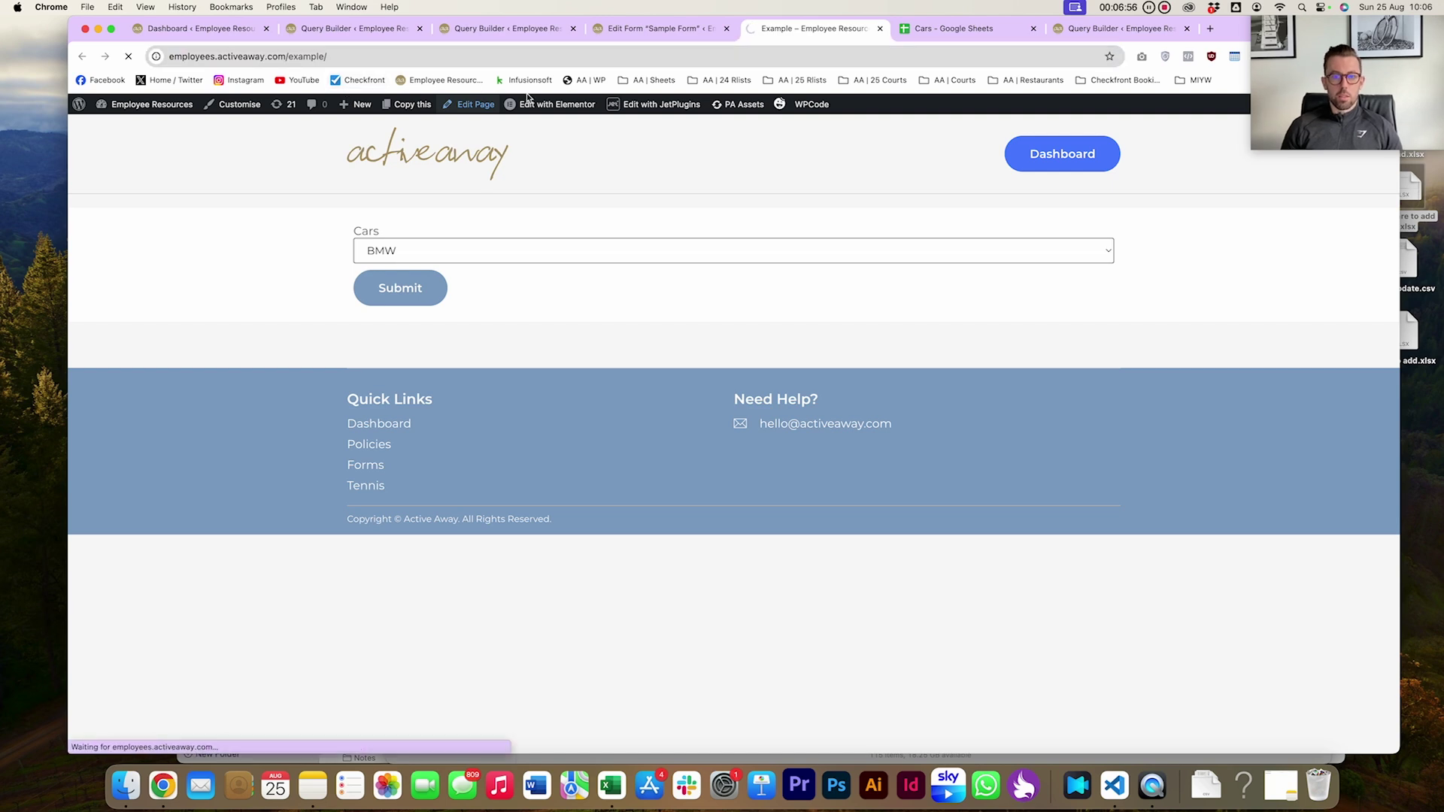
click(476, 248)
click(942, 33)
click(942, 30)
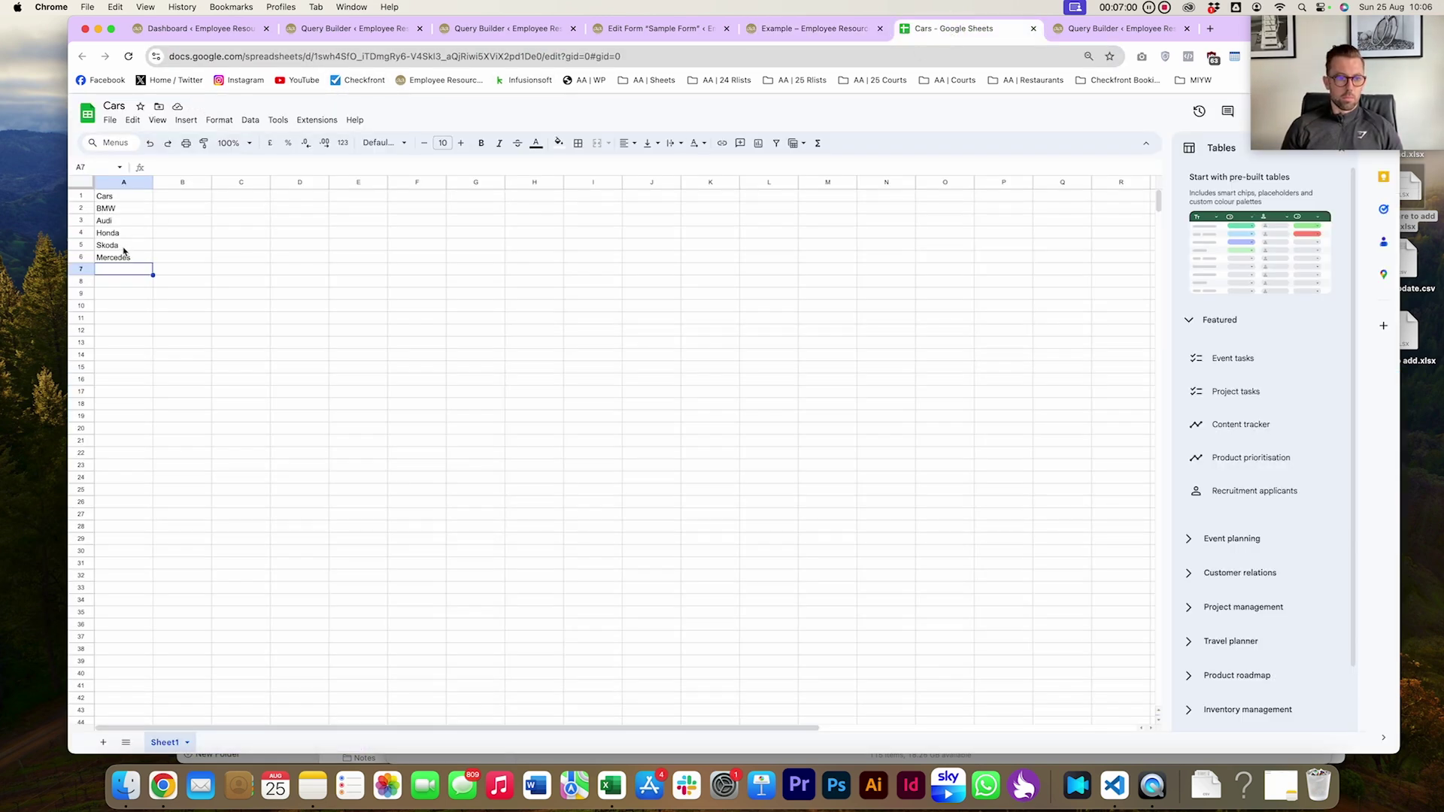
Open the Cars query from the JetEngine query list and switch off Cache Query
click(598, 29)
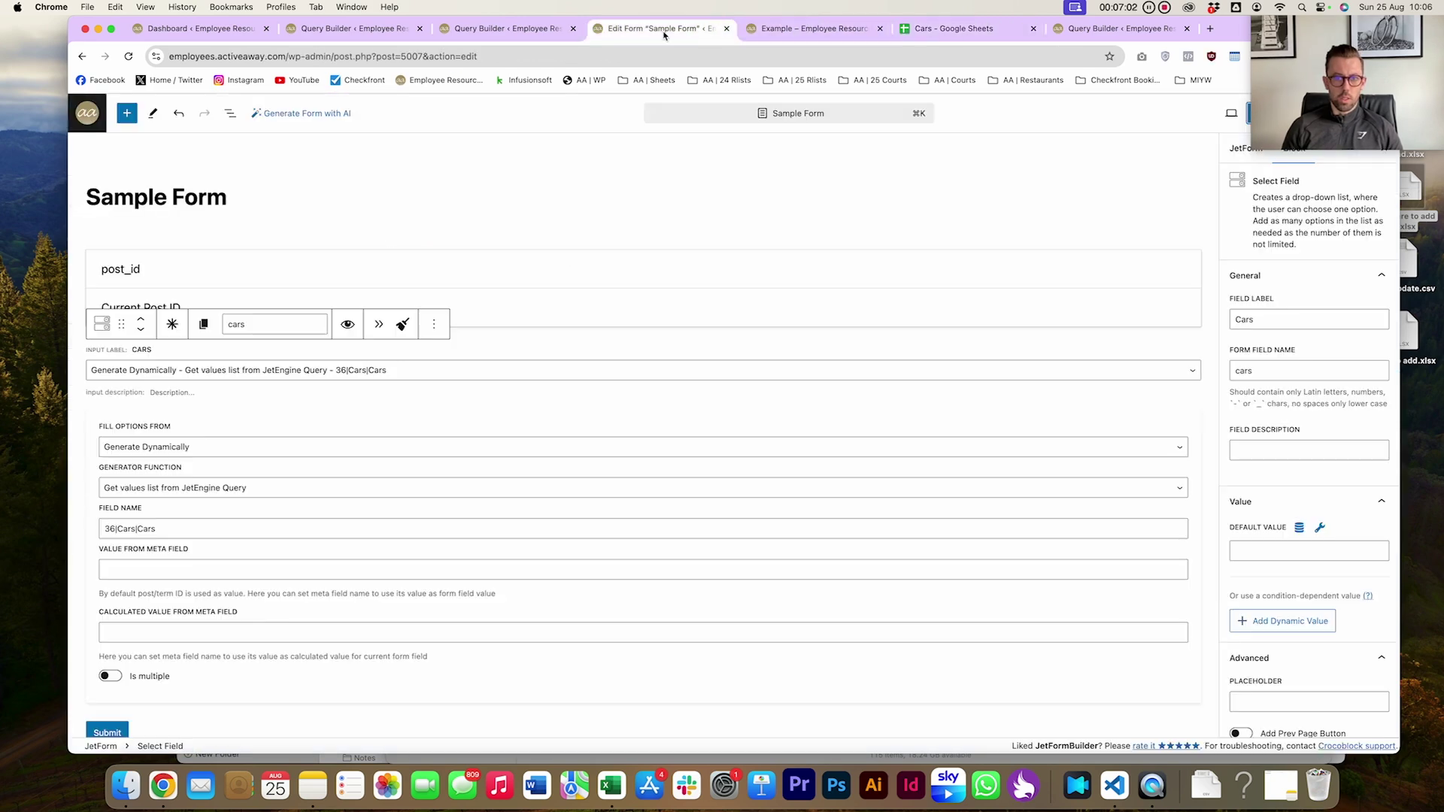
click(504, 28)
scroll(759, 489, down, 3)
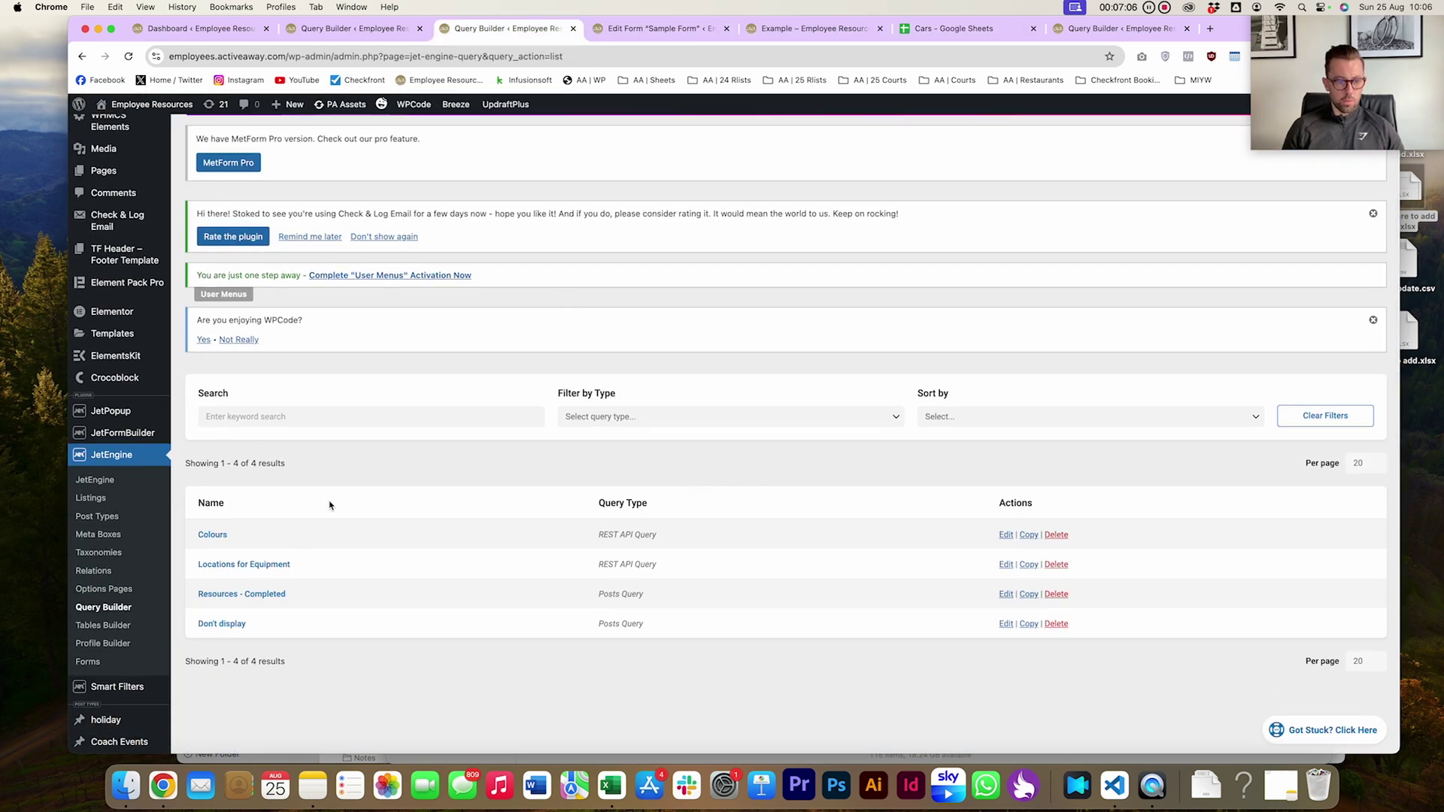
key(super+r)
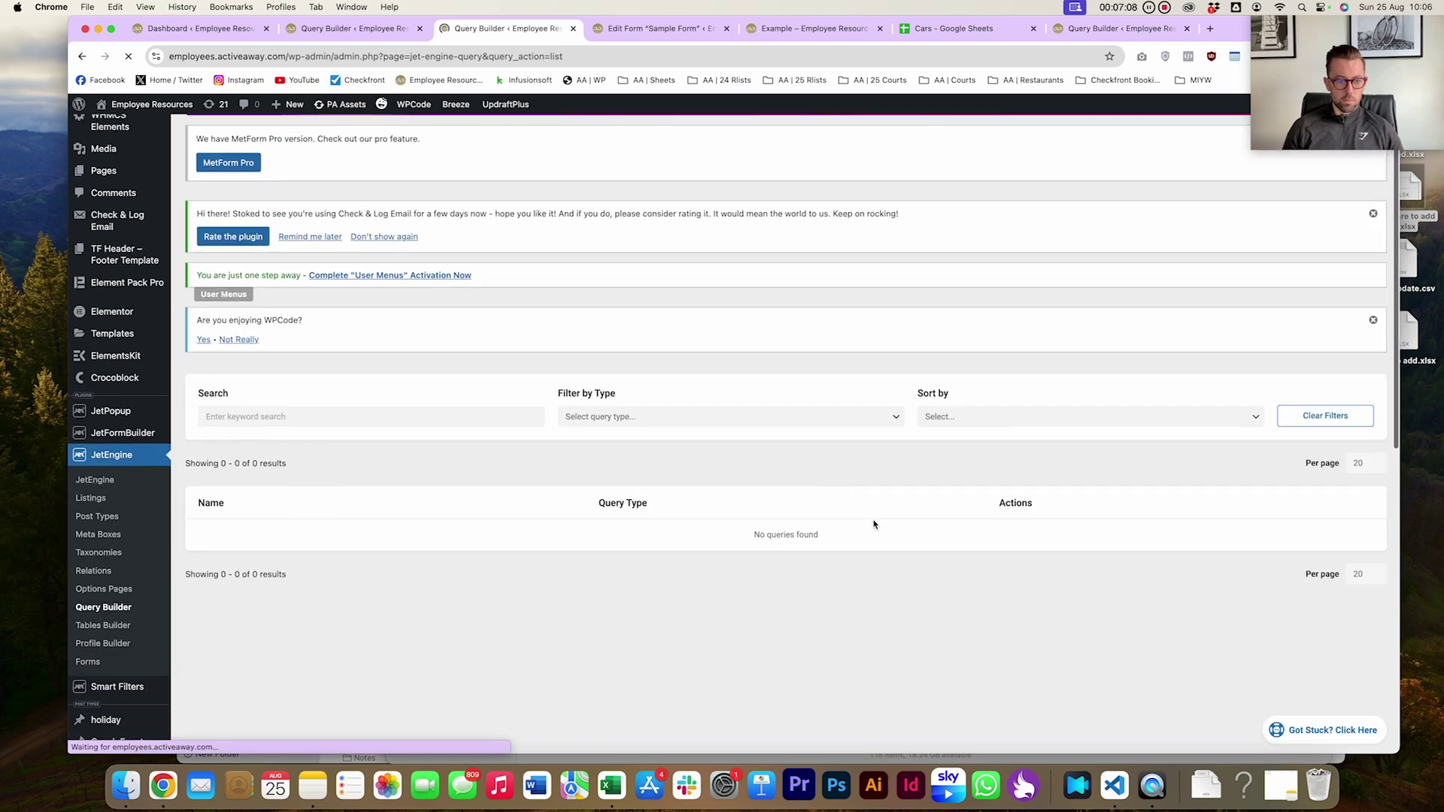
click(1005, 535)
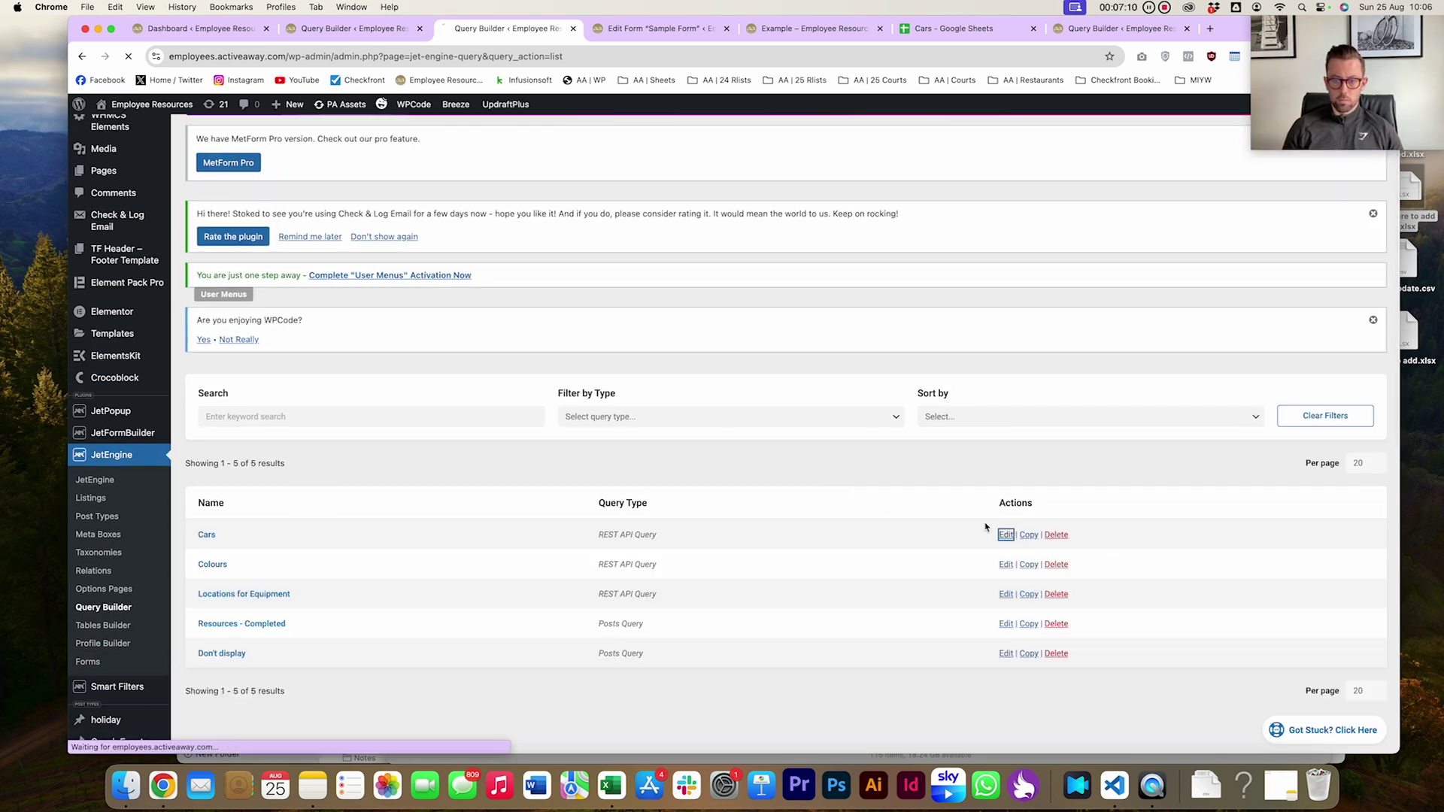
scroll(672, 406, down, 5)
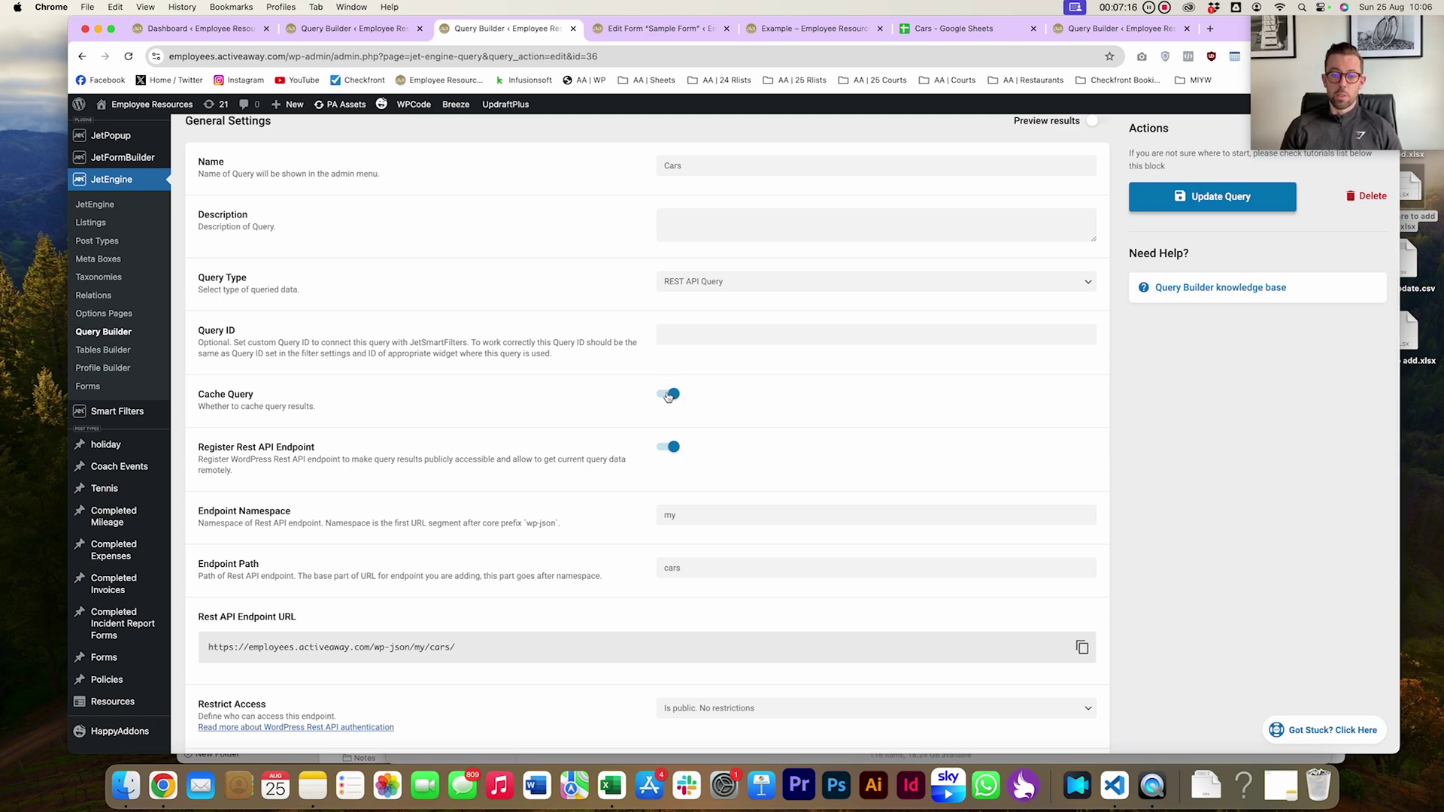
click(668, 395)
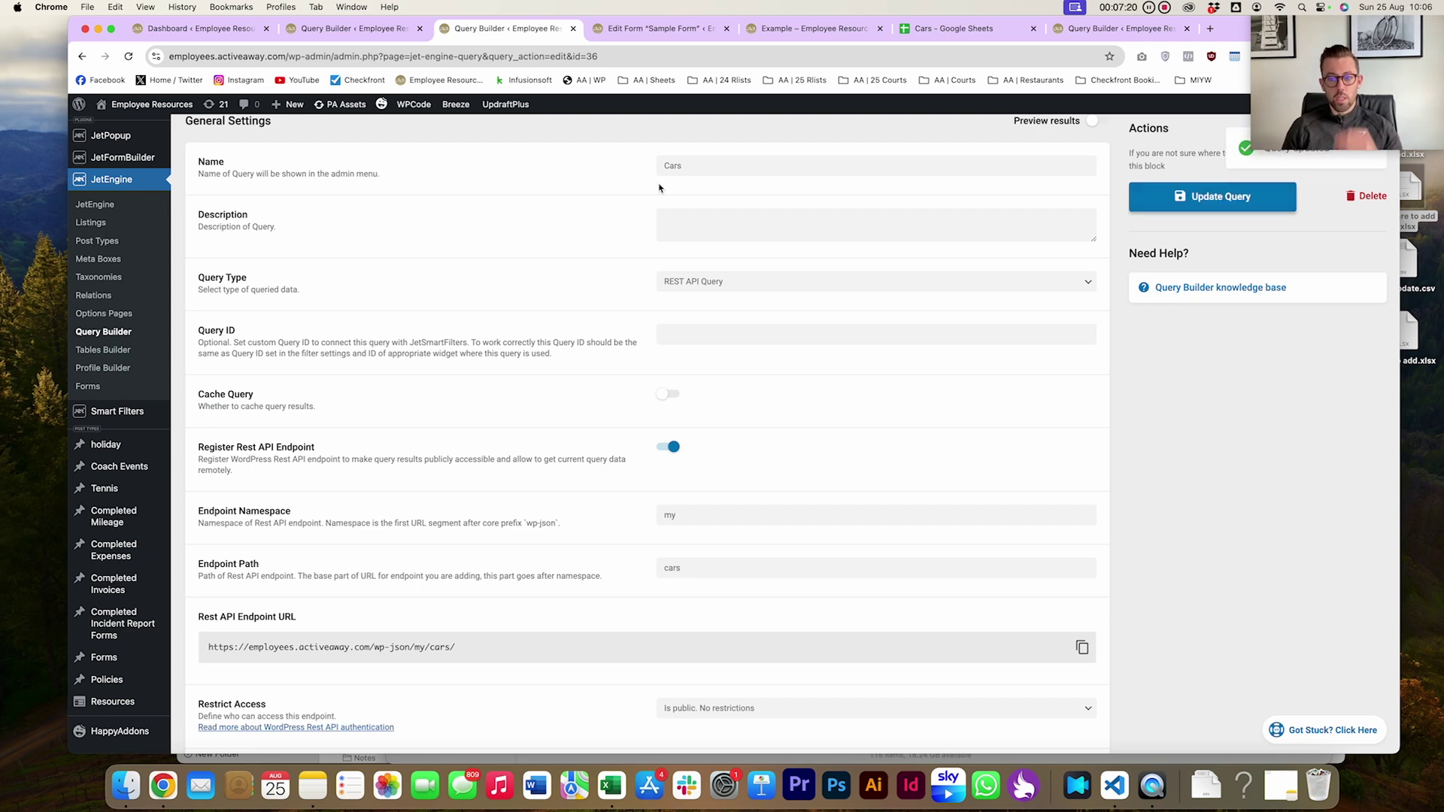
Reload the example page and confirm the Cars dropdown lists Mercedes after Skoda
click(816, 30)
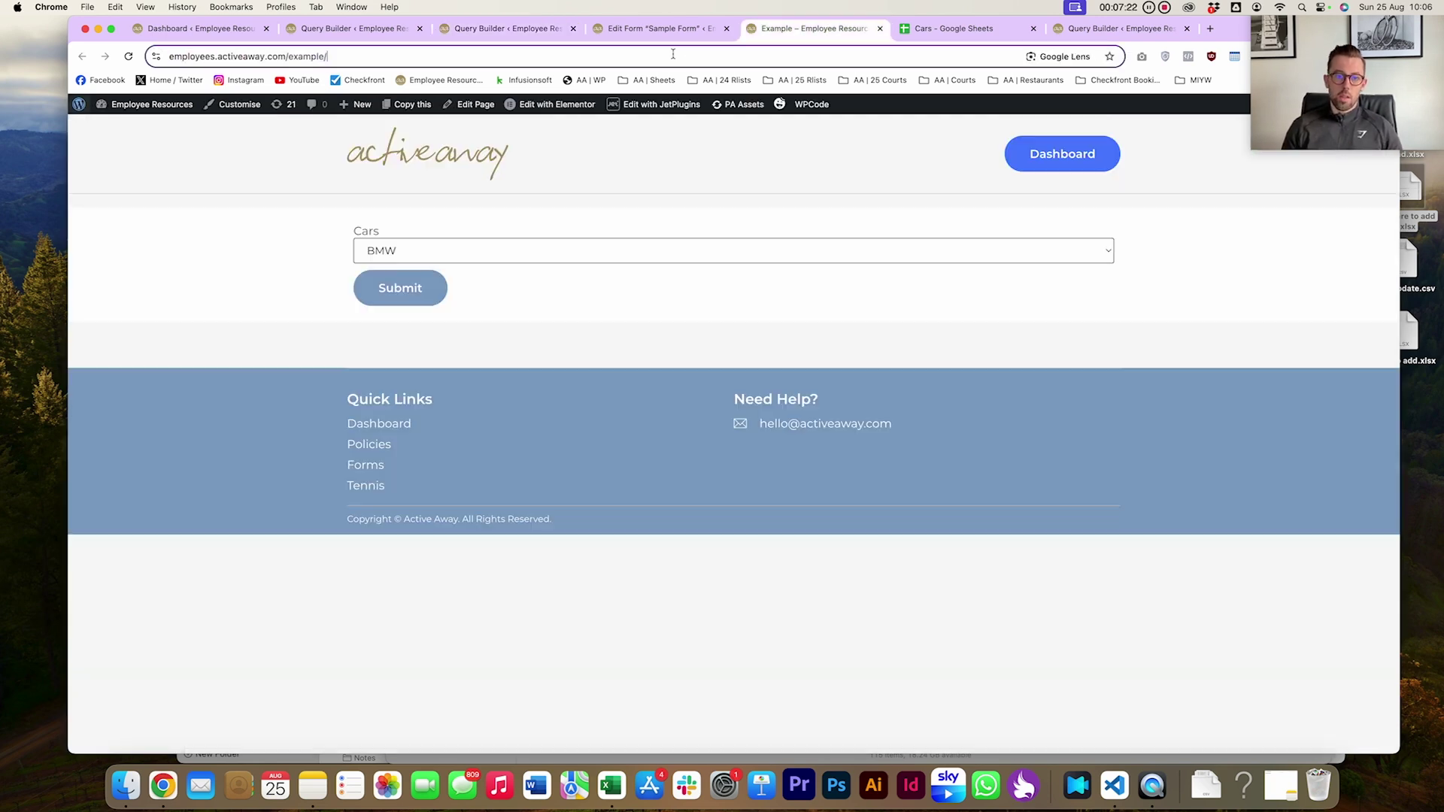
key(super+r)
click(944, 29)
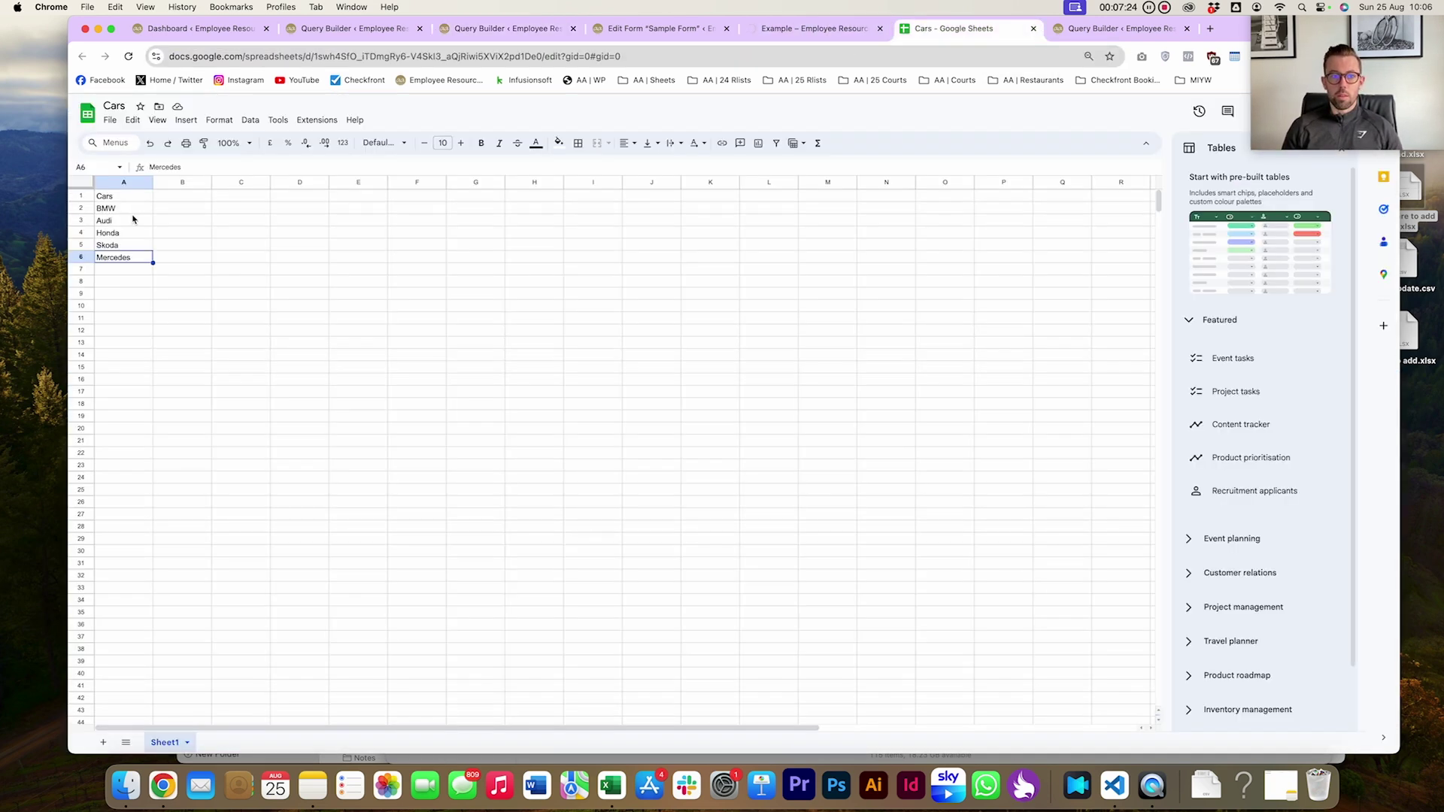
key(ctrl+shift+Tab)
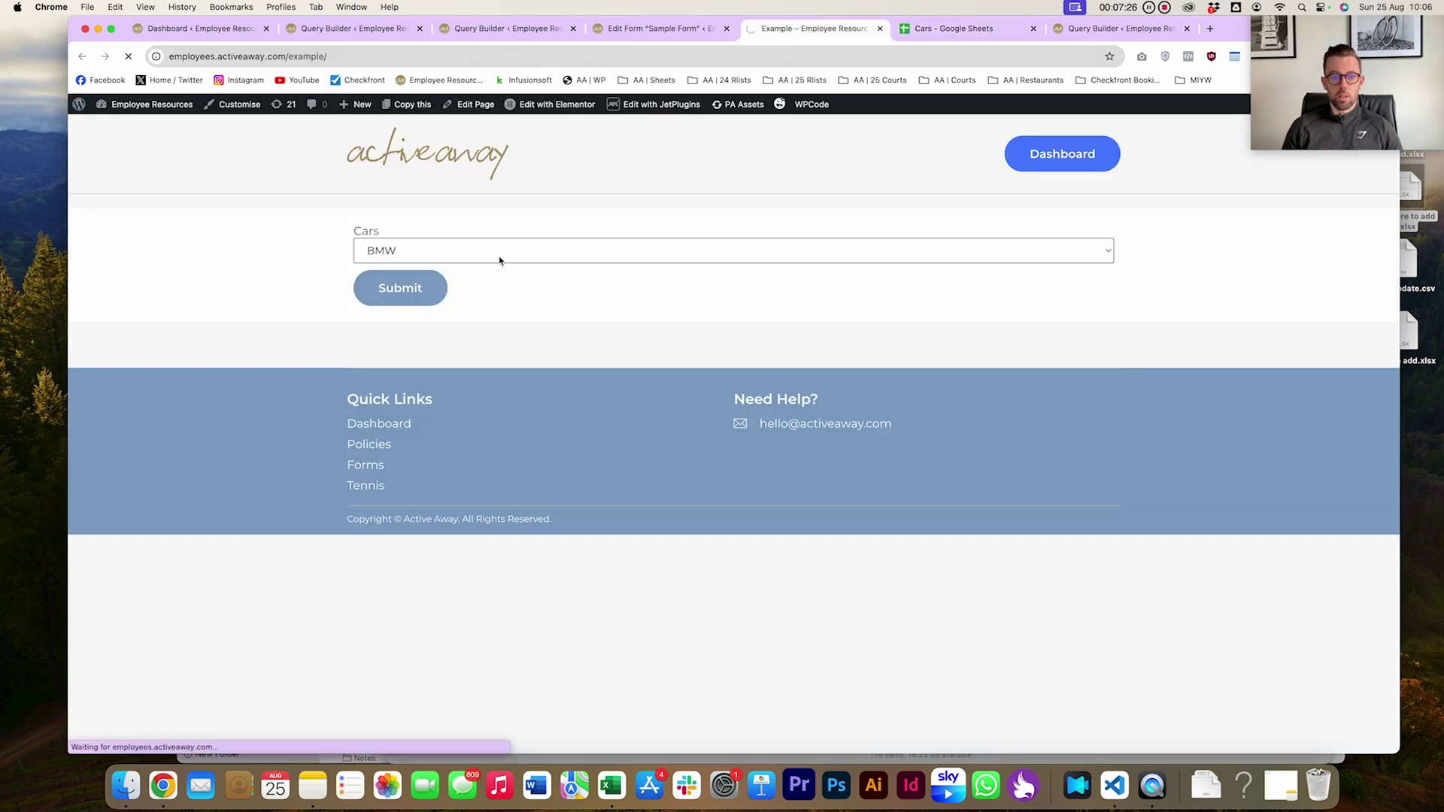
click(500, 255)
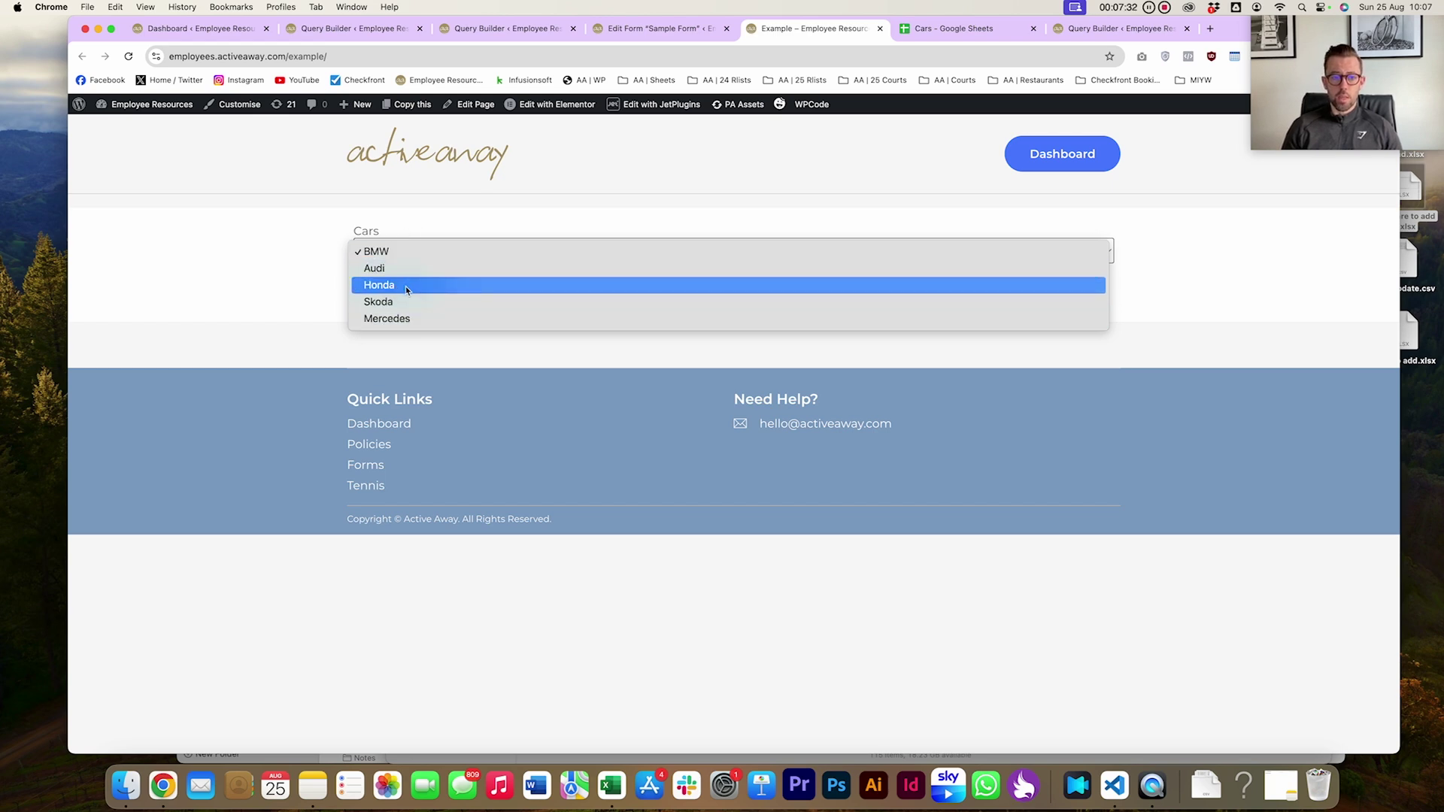
click(466, 227)
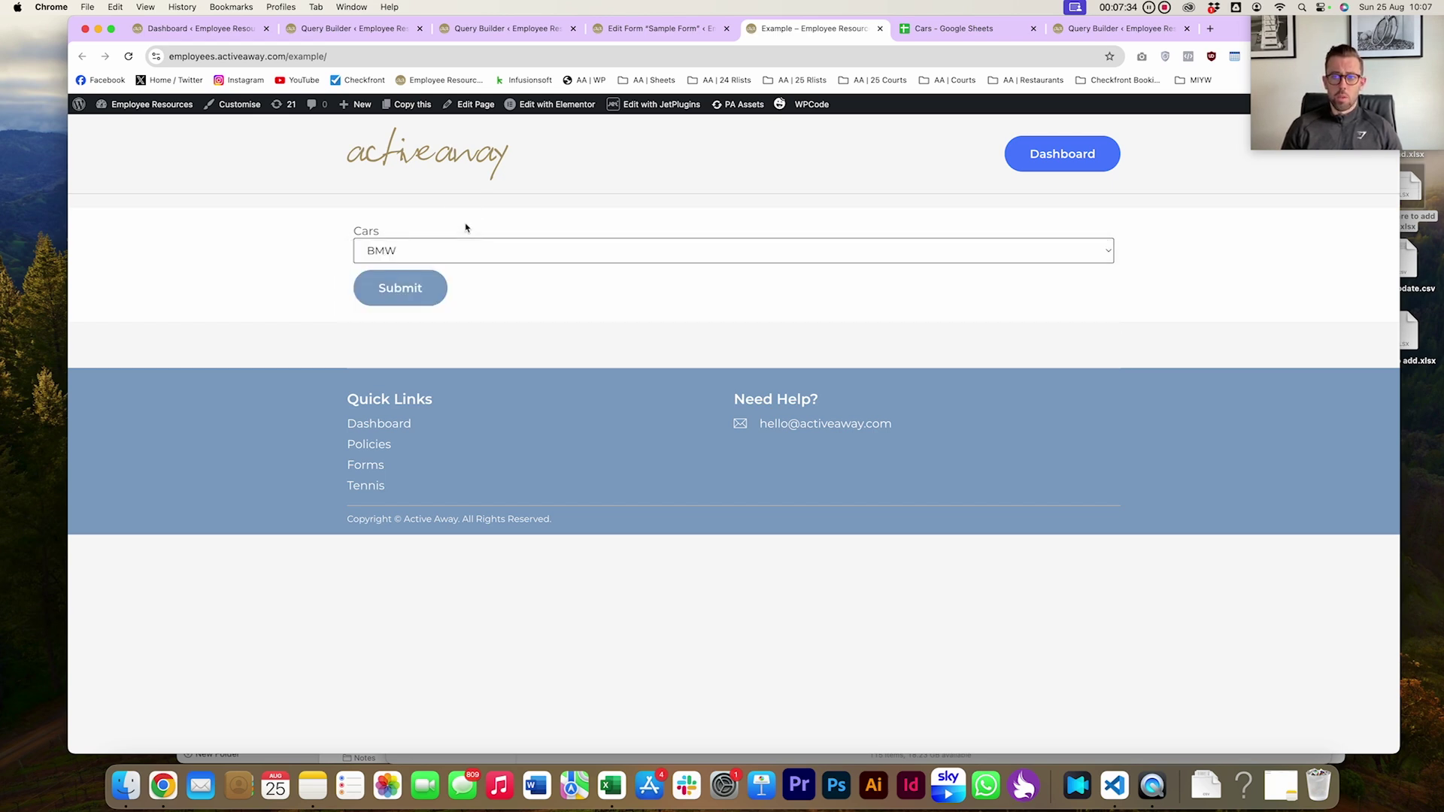
click(930, 28)
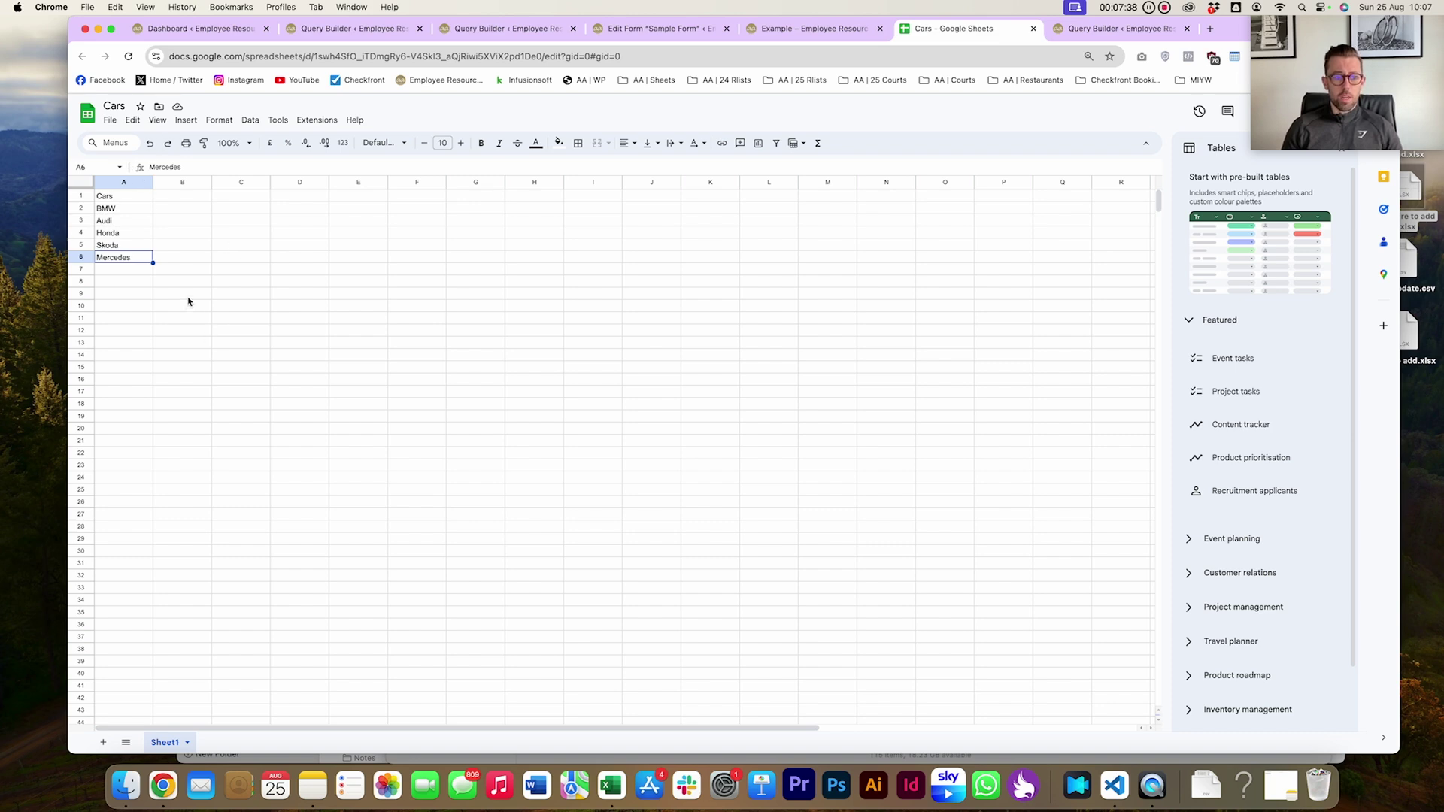